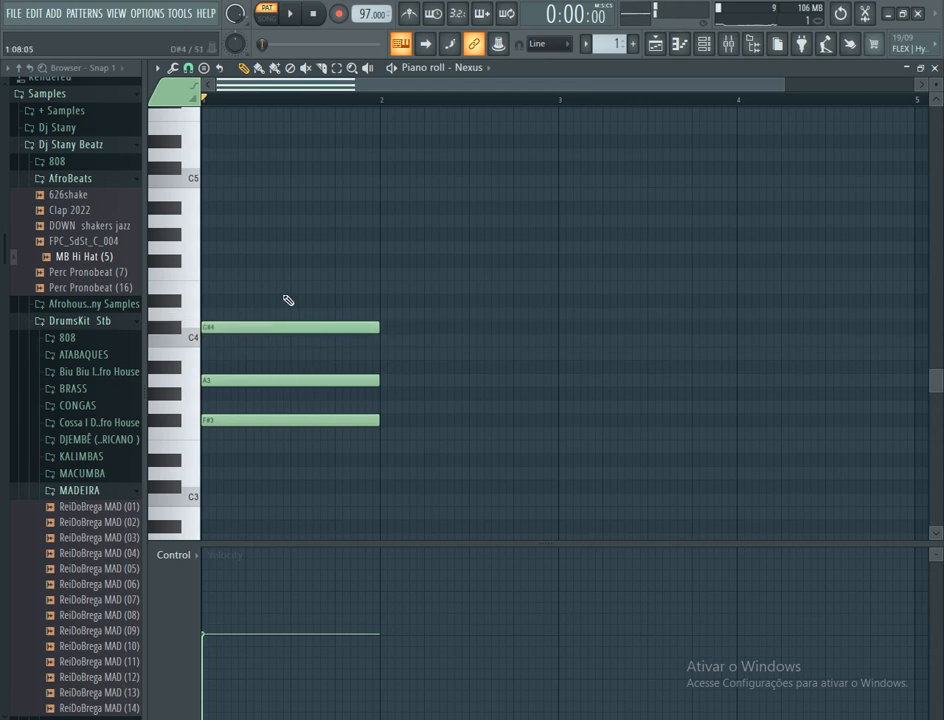
- Shorten all three notes of the opening F#3, A3 and C#4 chord to 10 steps
key("ctrl+a")
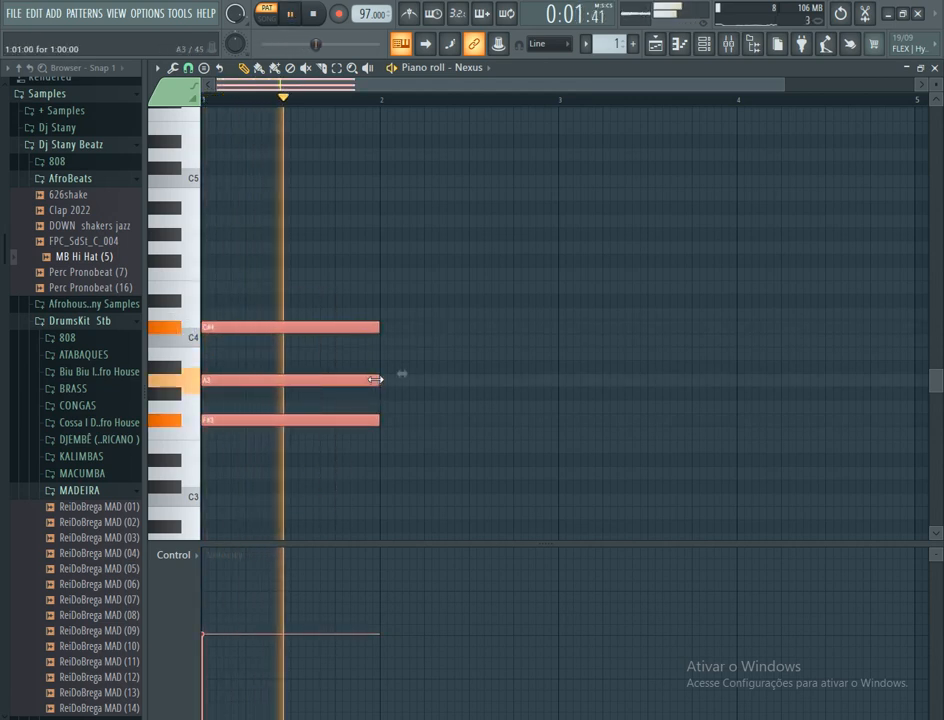
key("space")
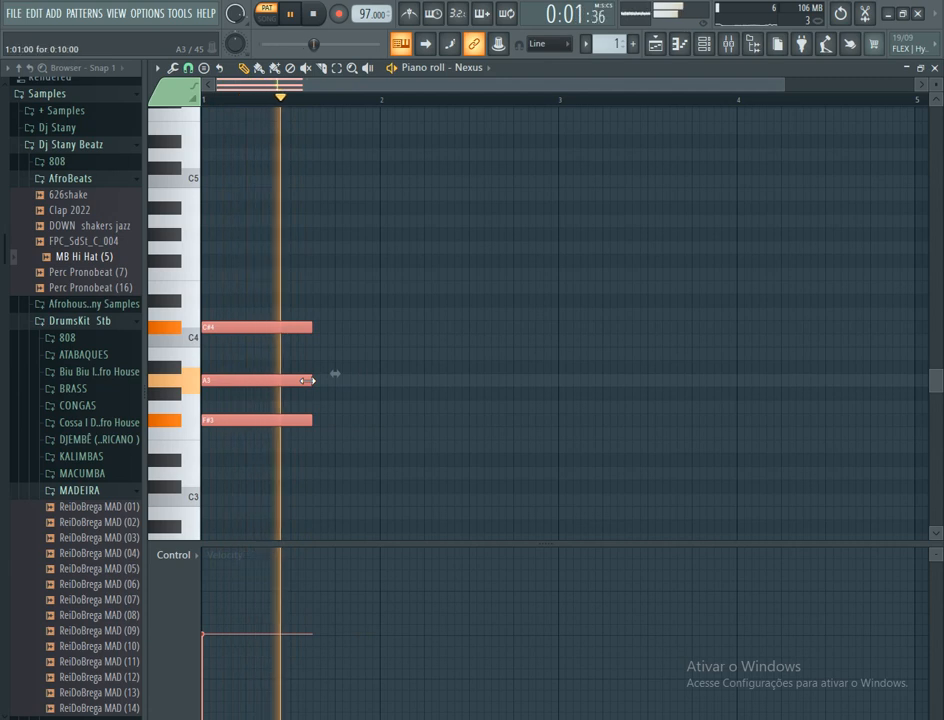
key("space")
- Add a D3, F#3 and A3 chord directly after the first chord and trim it to 6 steps, ending at bar 2
left_click(322, 433)
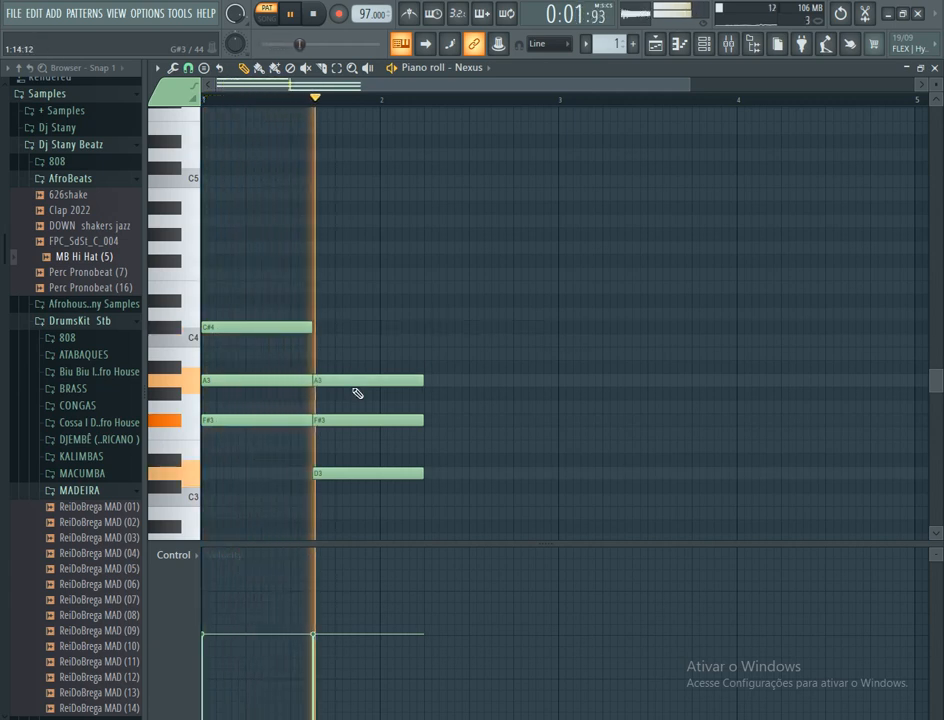
left_click_drag(362, 365, 387, 518)
key("space")
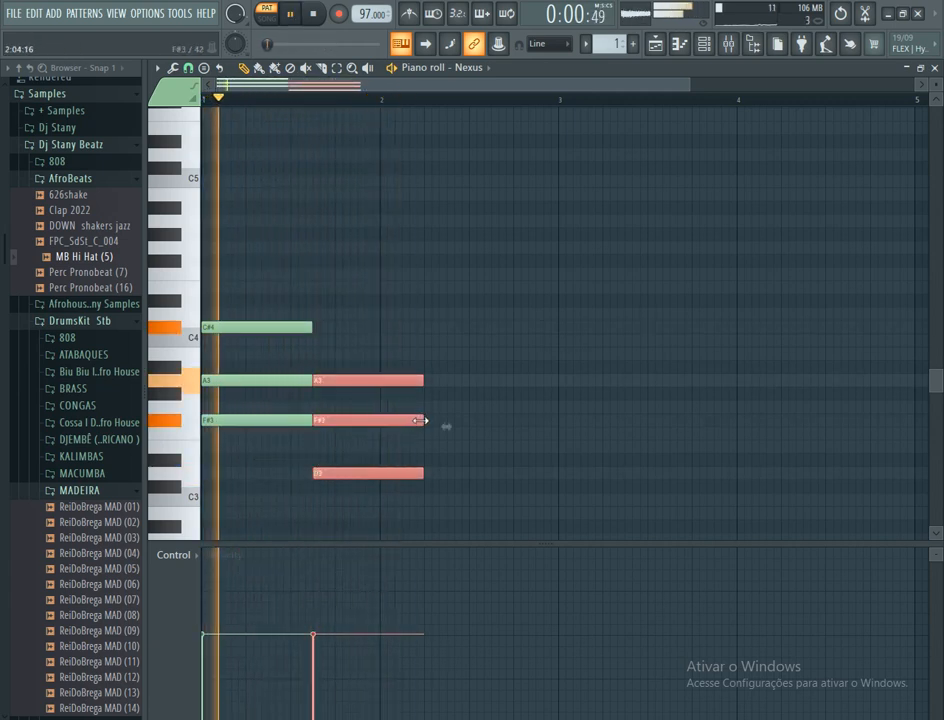
left_click_drag(420, 420, 377, 428)
- Add an E3, G#3 and B3 chord at the start of bar 2 and lengthen it past the middle of the bar
left_click(434, 409)
right_click(434, 409)
key("space")
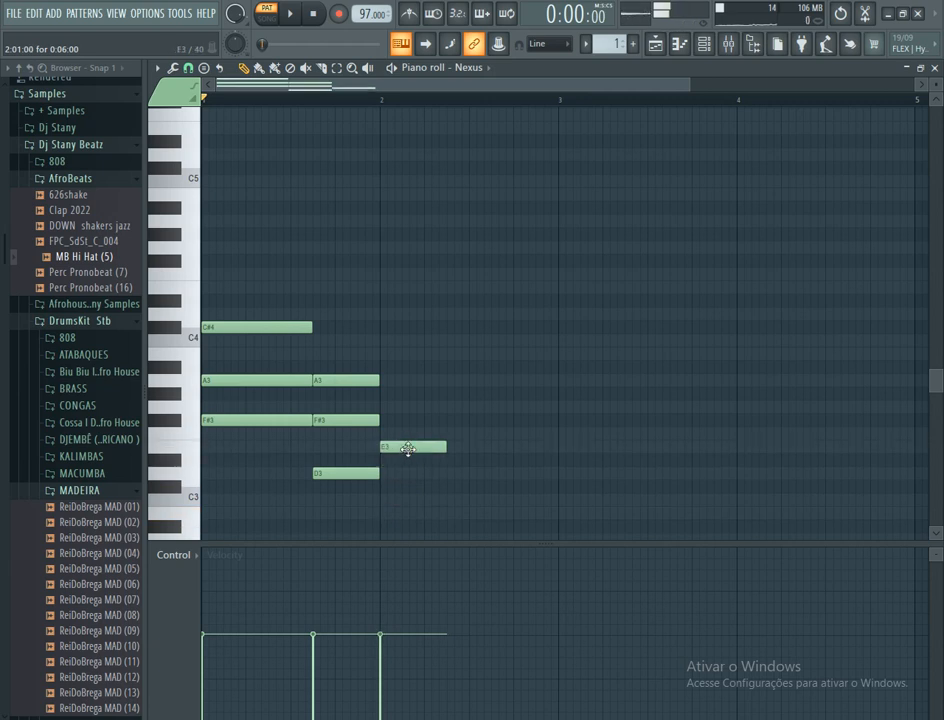
key("space")
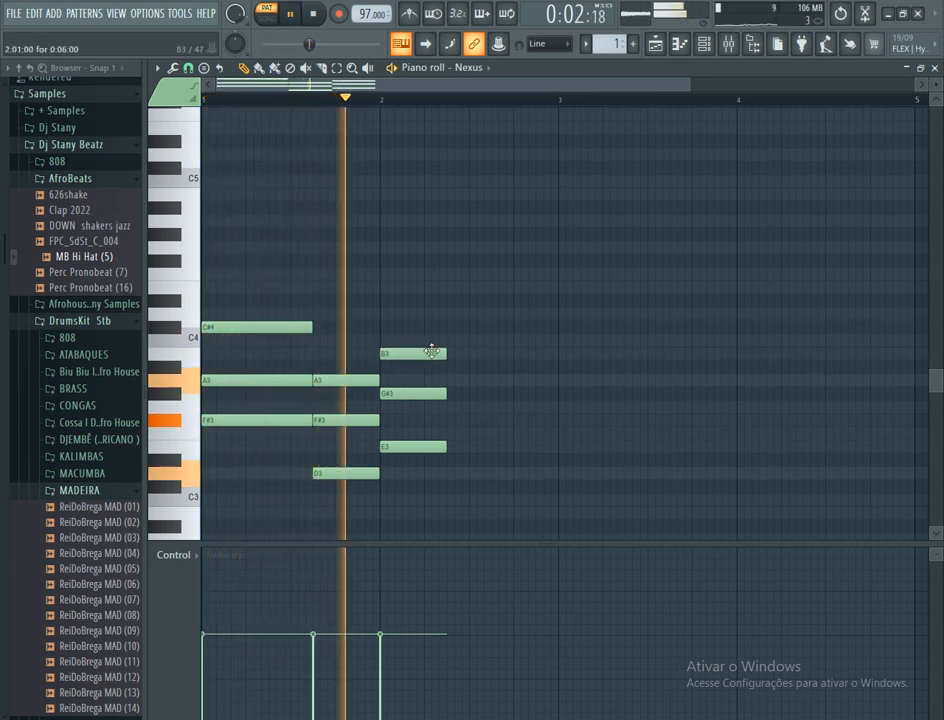
left_click_drag(416, 333, 471, 449)
key("space")
key("space")
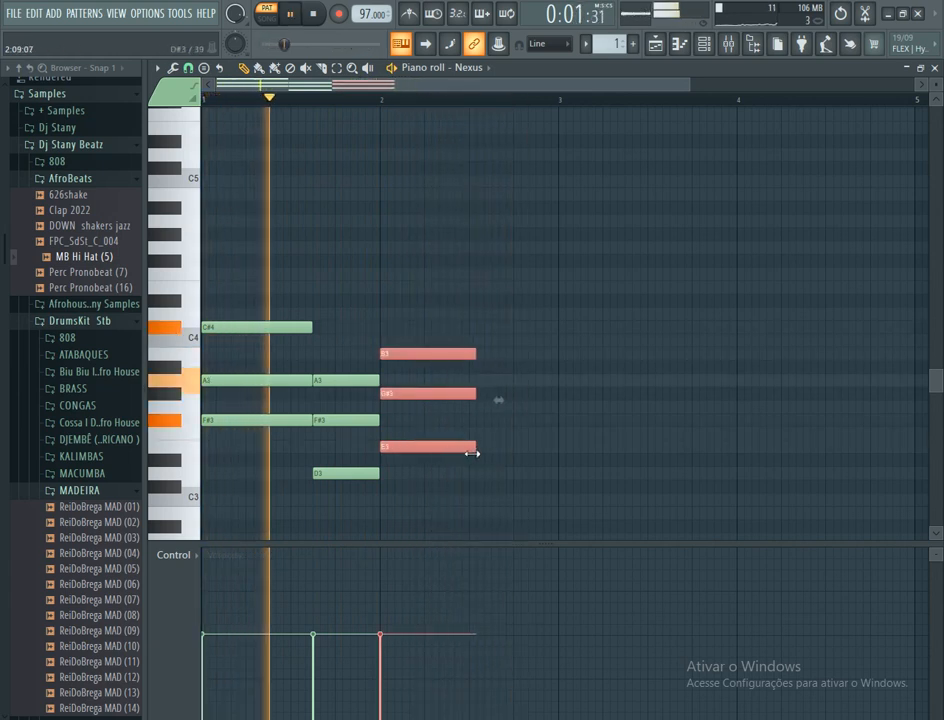
- Add a 6-step D3, F#3 and B3 chord directly after the E3, G#3 and B3 chord
left_click(381, 472)
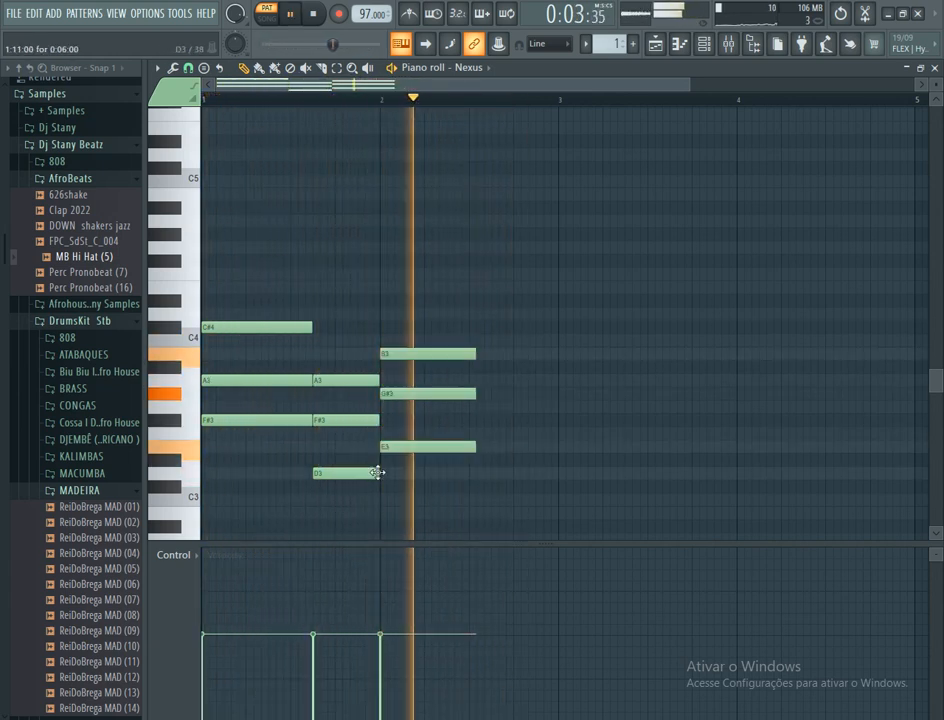
key("space")
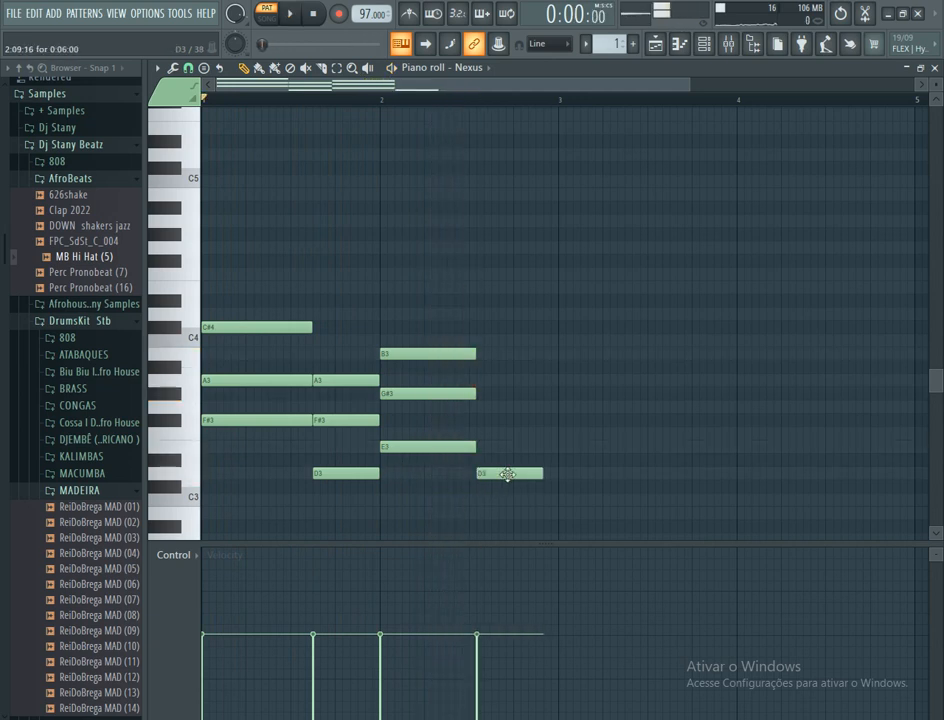
key("space")
left_click(490, 420)
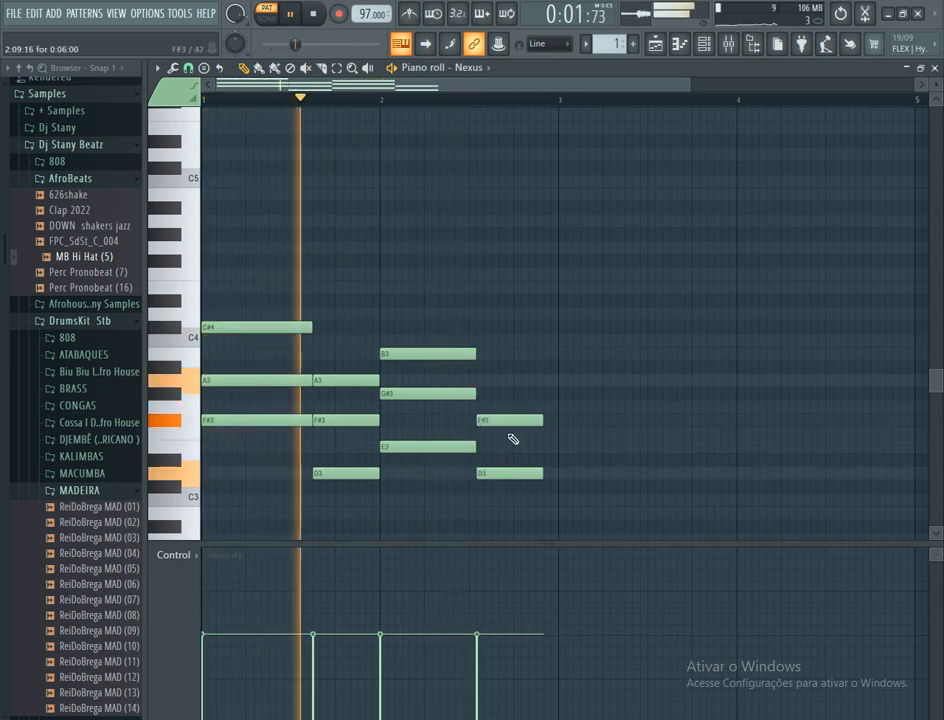
left_click(481, 356)
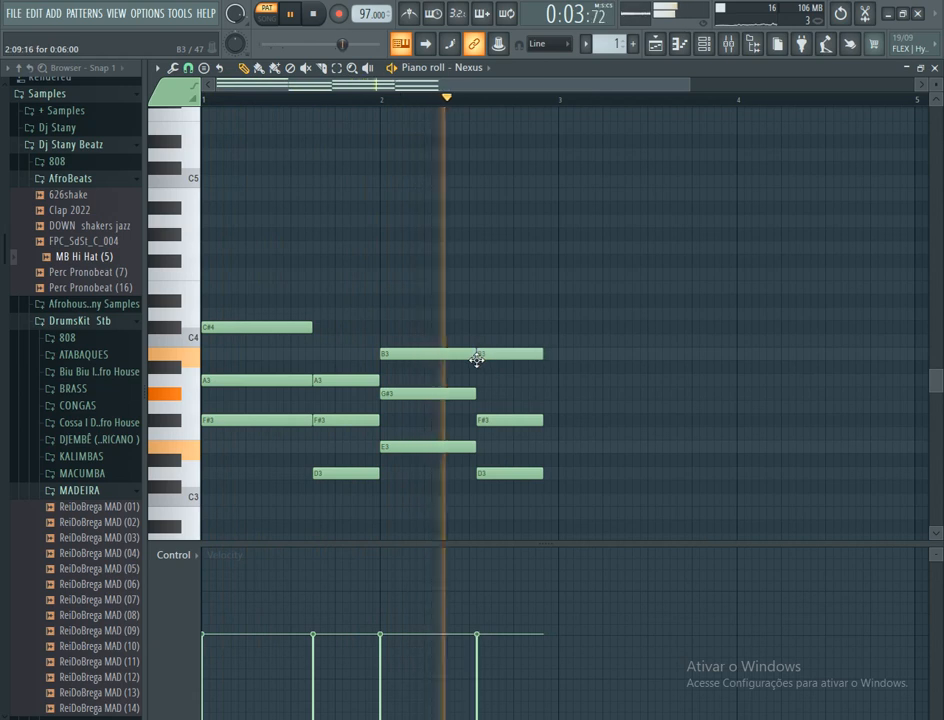
- Shift the last chord slightly later with its end past bar 3, and lengthen the E3, G#3 and B3 chord to meet it
left_click_drag(501, 340, 520, 489)
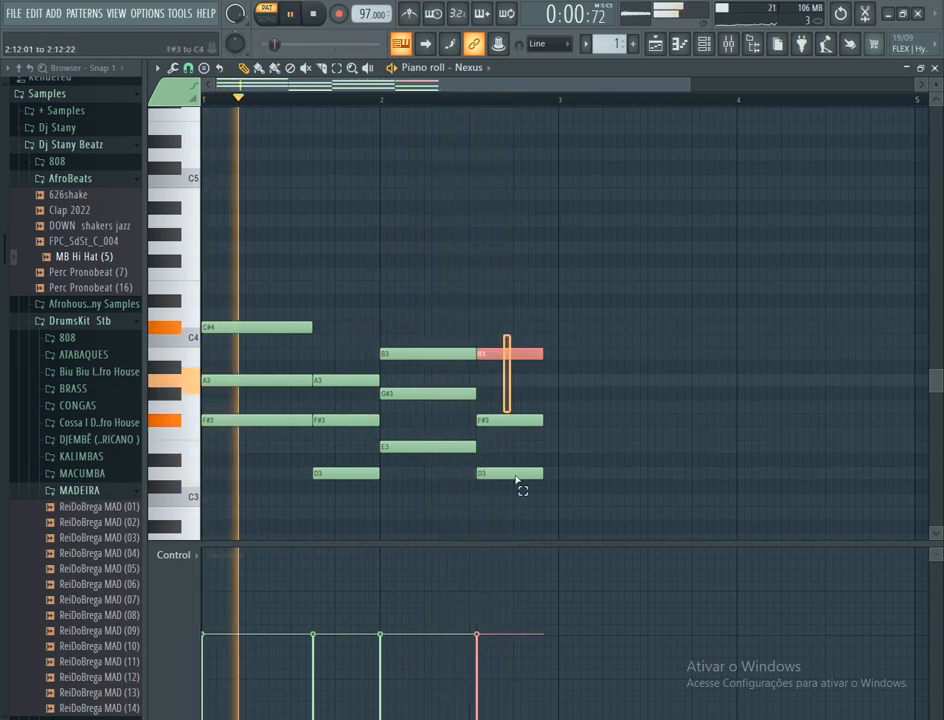
left_click_drag(536, 418, 560, 421)
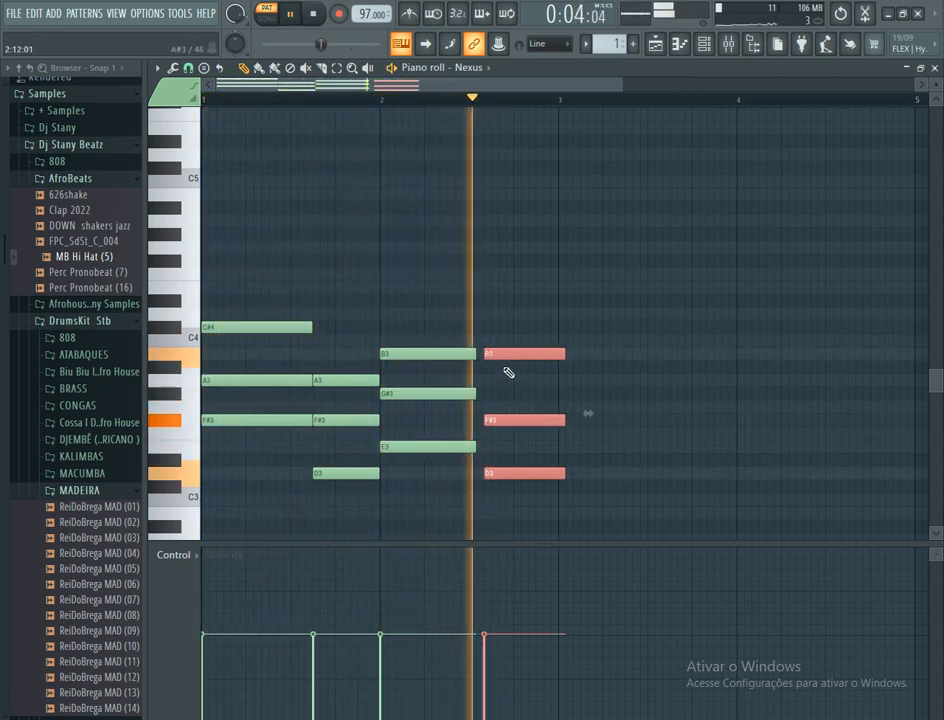
left_click_drag(466, 343, 480, 453)
key("space")
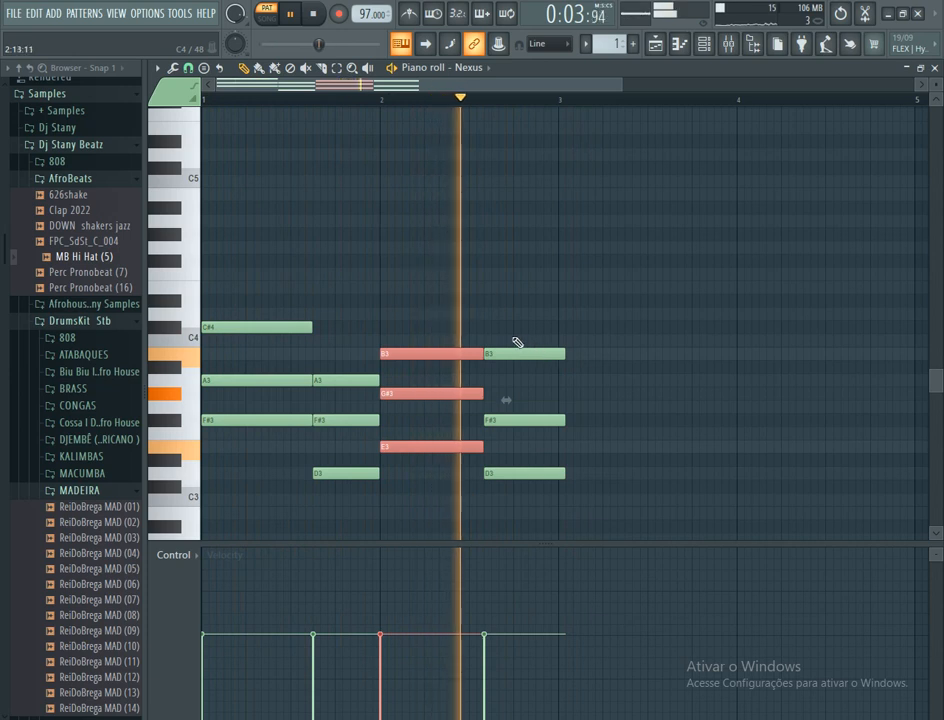
key("space")
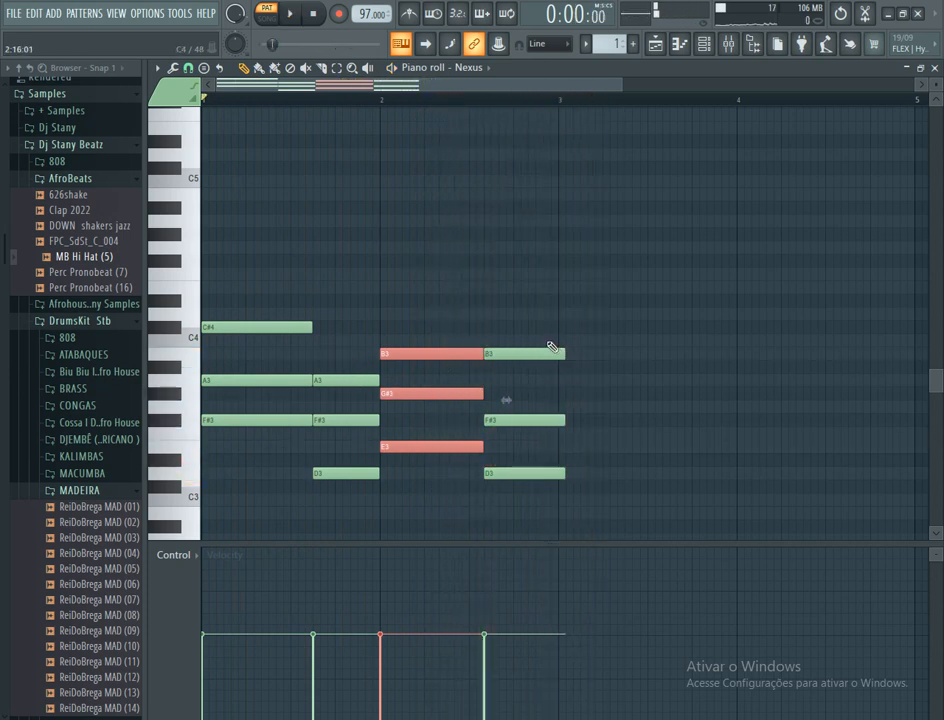
- Shorten the final D3, F#3 and B3 chord so it ends exactly at the start of bar 3
left_click_drag(543, 336, 565, 489)
left_click_drag(565, 421, 553, 430)
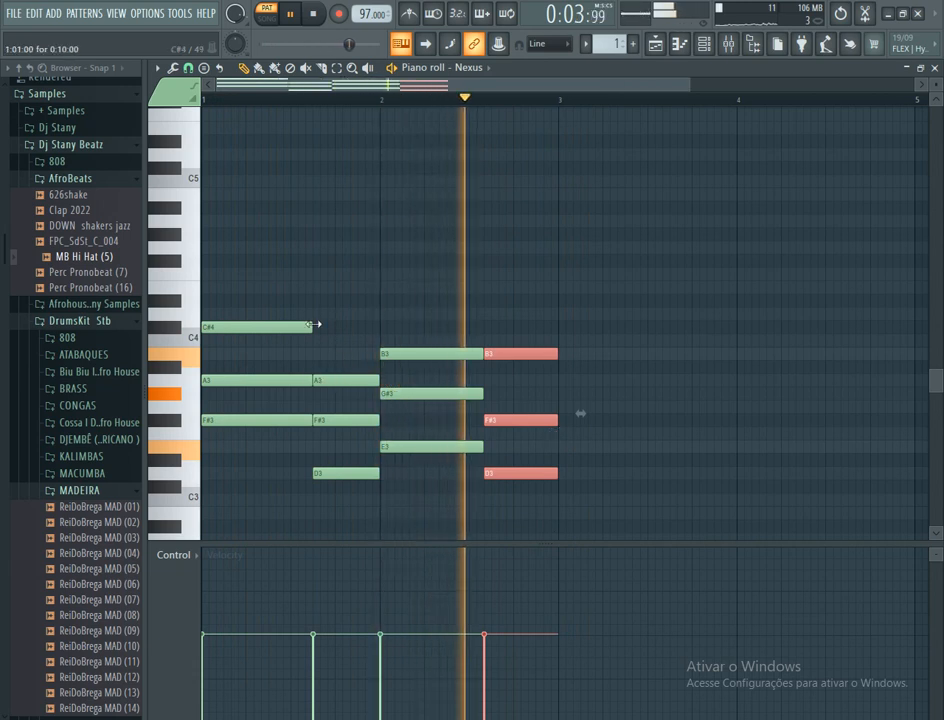
left_click_drag(260, 282, 284, 398)
left_click_drag(292, 513, 293, 512)
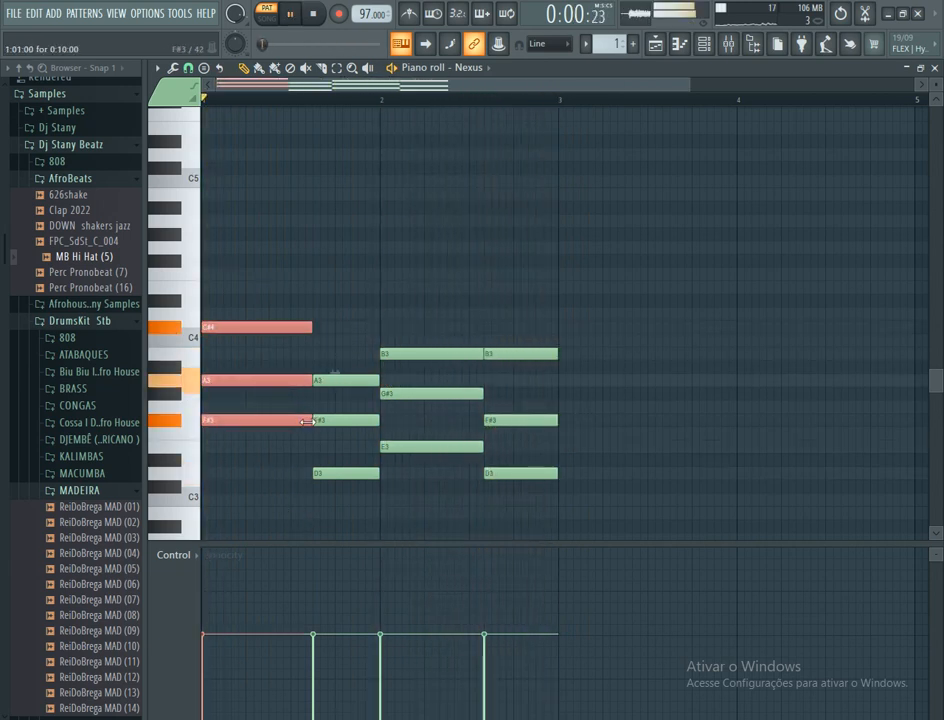
- Move the final chord slightly later again and extend the E3, G#3 and B3 chord to 10 steps to close the gap
left_click_drag(508, 319, 503, 473)
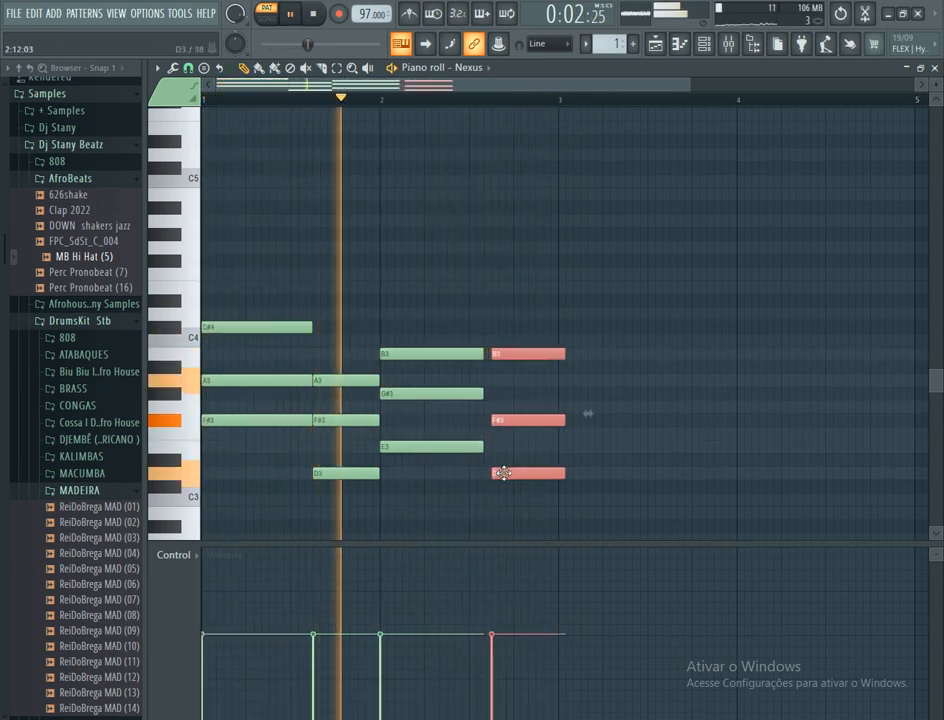
left_click_drag(476, 333, 484, 485)
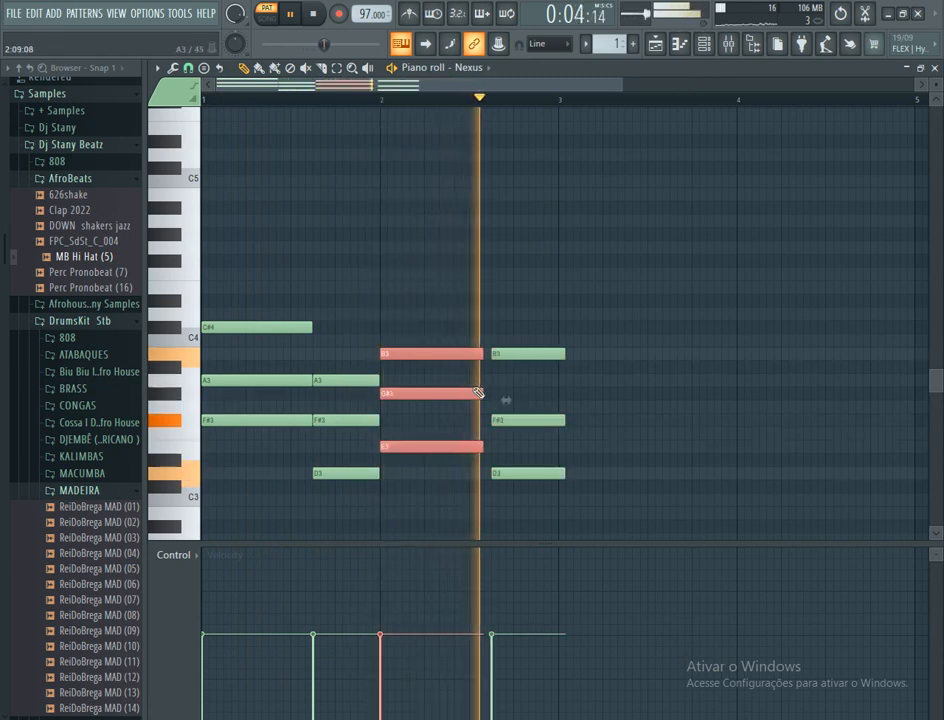
left_click_drag(478, 393, 489, 394)
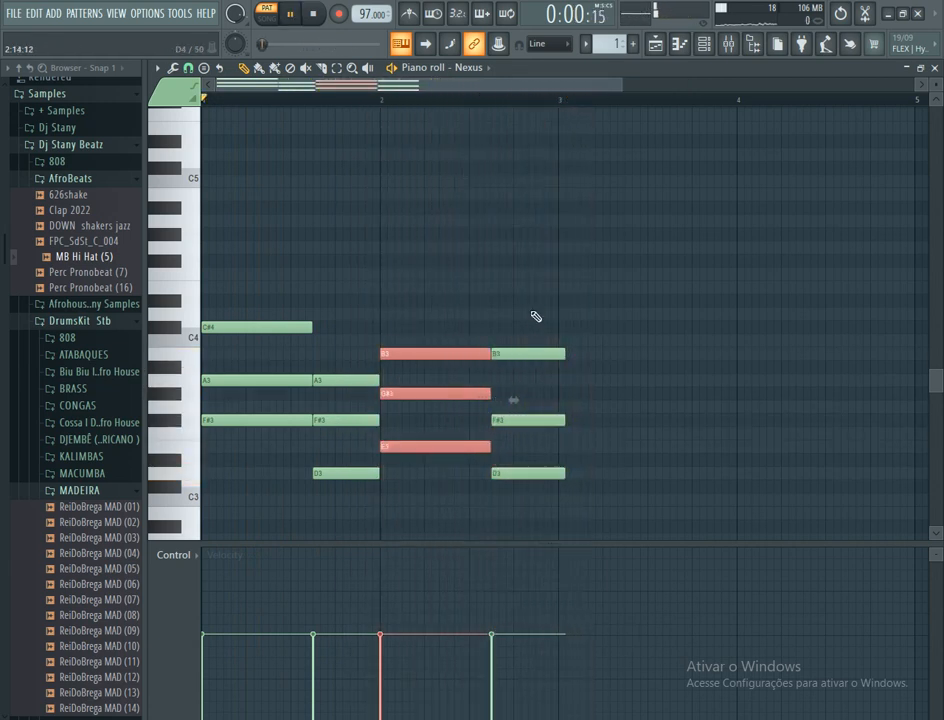
- Trim the last chord's end back to bar 3 and duplicate the two-bar progression into bars 3 and 4
left_click_drag(530, 337, 560, 482)
left_click_drag(560, 419, 552, 423)
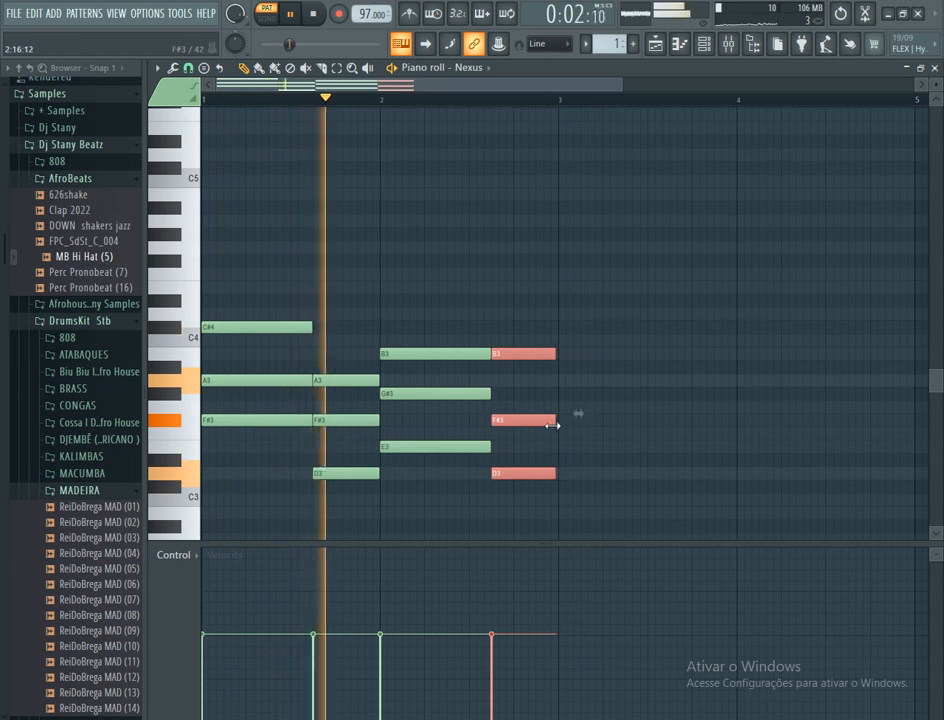
left_click(505, 337)
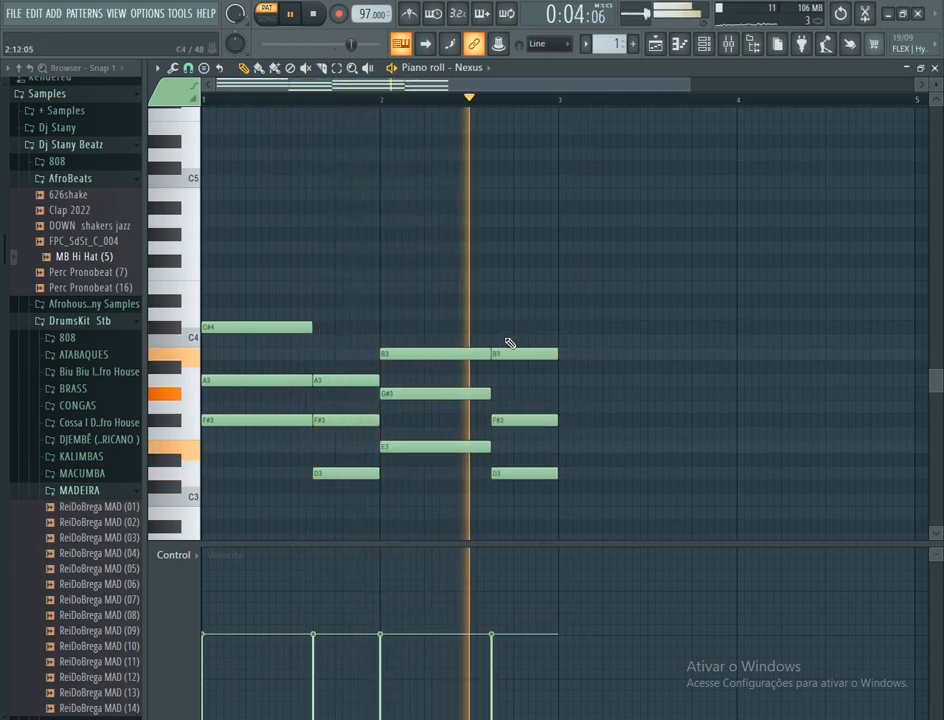
key("ctrl+b")
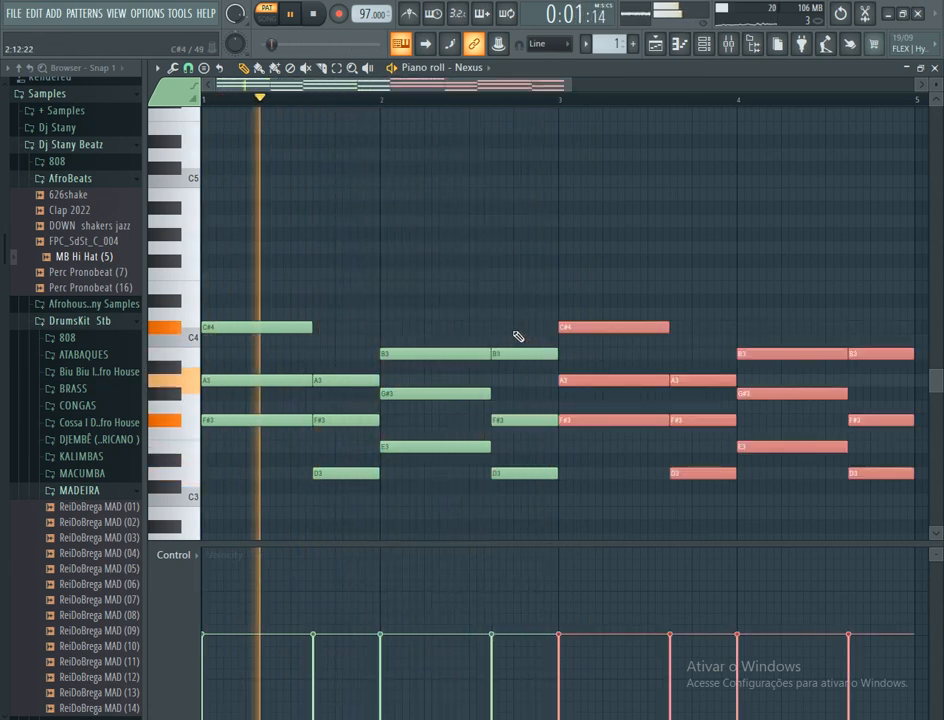
- Add a 2-step F#4 melody note above the first chord at step 3 of bar 1
left_click(337, 474)
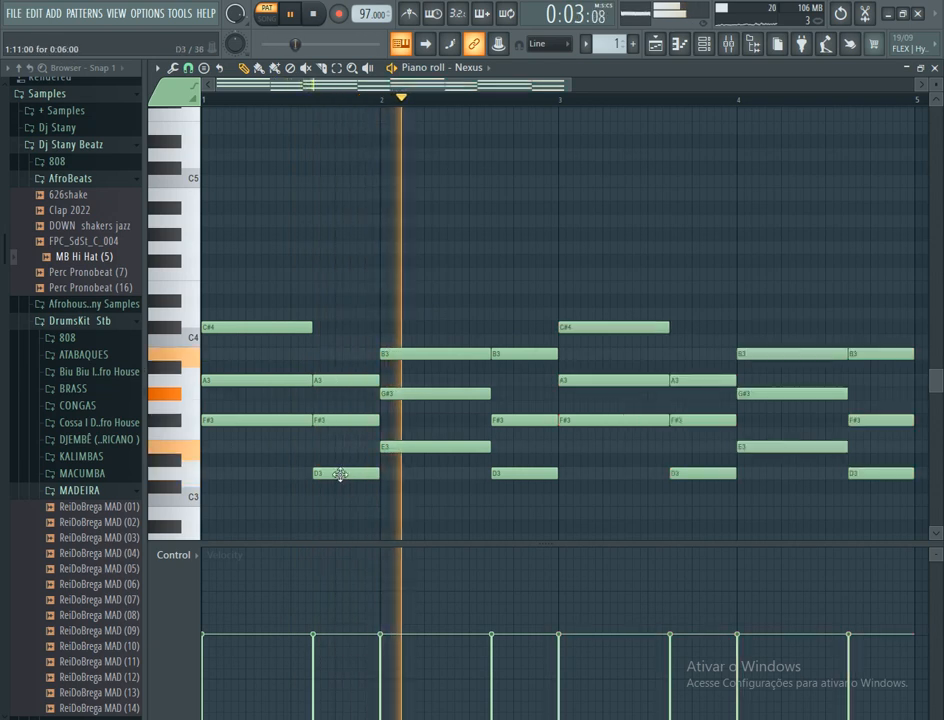
scroll(272, 488, "down", 2)
scroll(272, 488, "down", 1)
key("space")
left_click(236, 434)
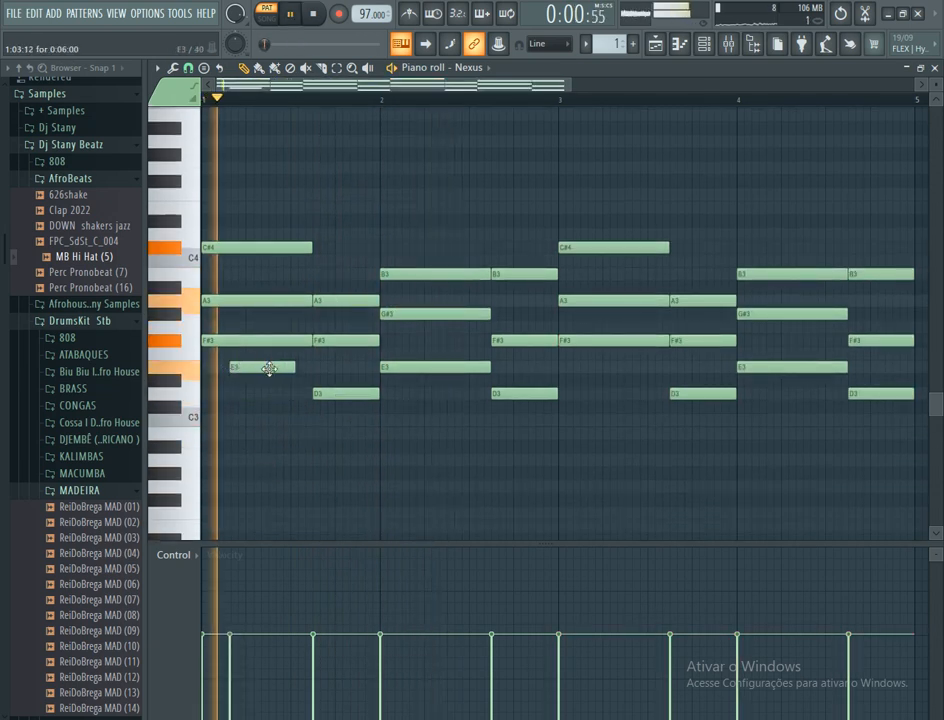
left_click_drag(269, 369, 262, 290)
key("space")
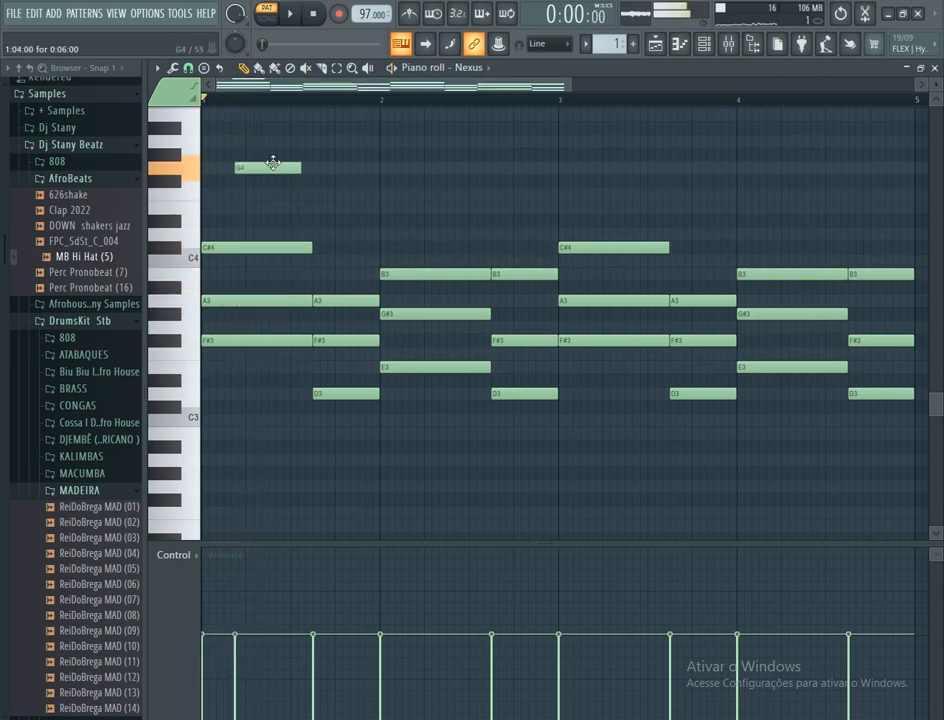
left_click_drag(267, 189, 240, 192)
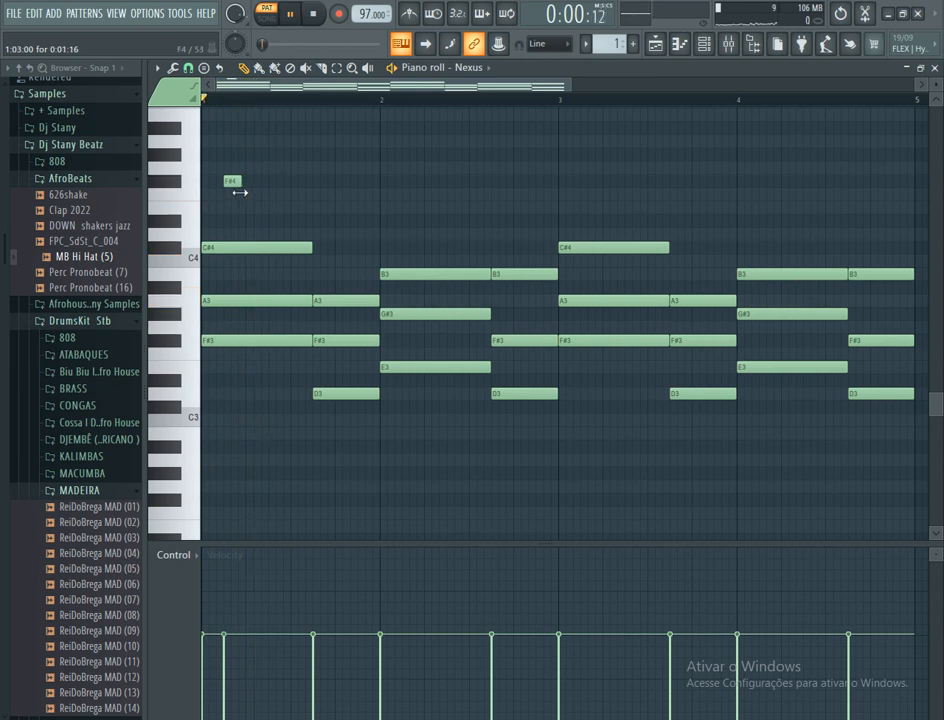
key("space")
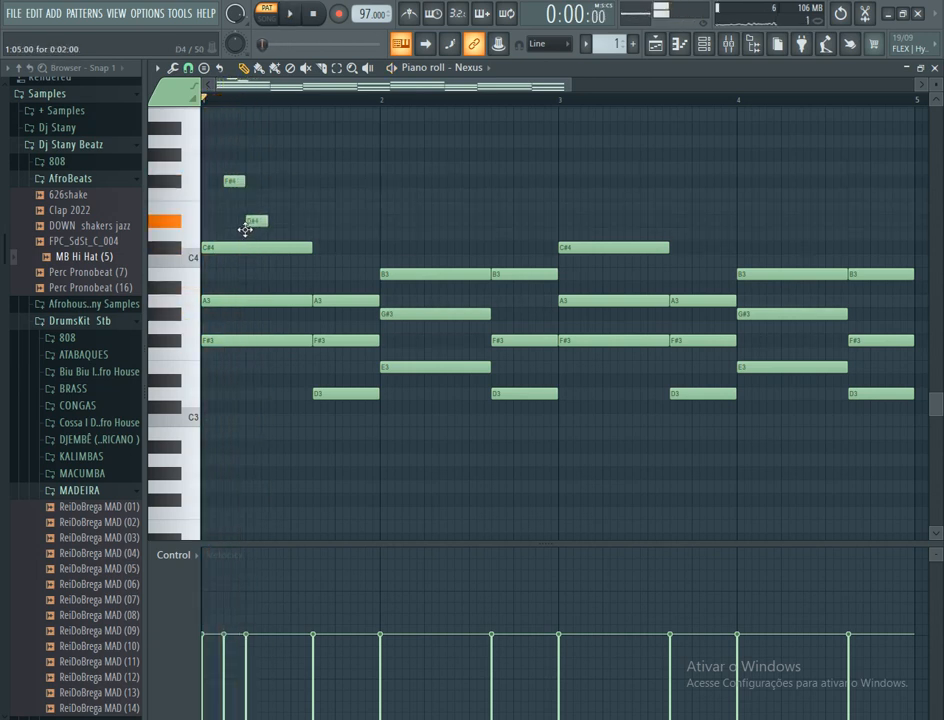
- Continue the bar 1 melody with 2-step notes, A4 at step 5 and C#5 at step 7
key("space")
left_click(257, 220)
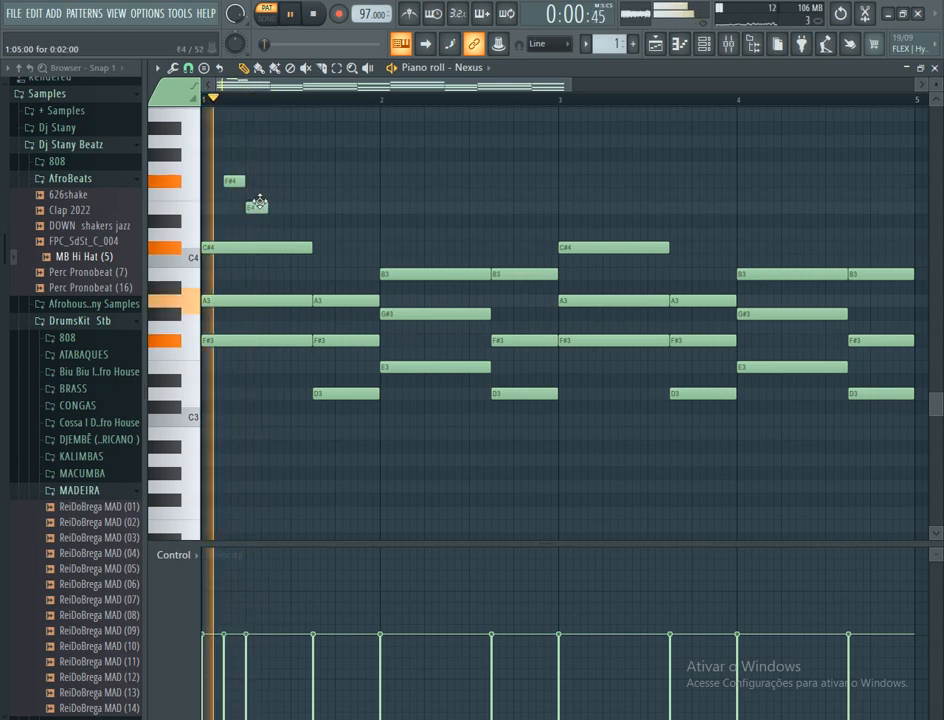
key("space")
left_click_drag(257, 205, 252, 139)
key("space")
key("space")
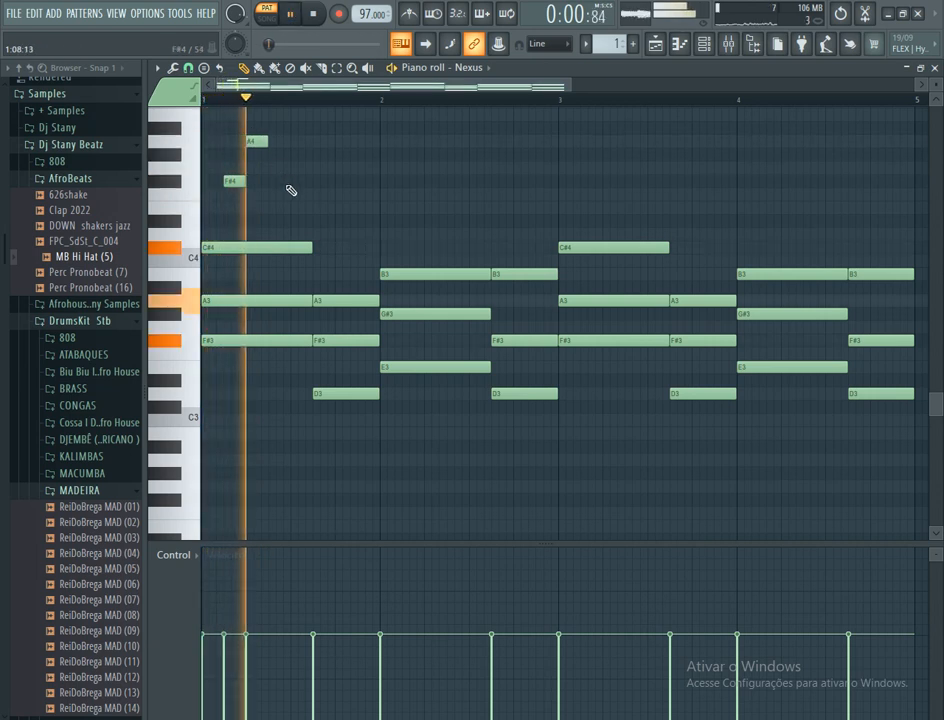
key("space")
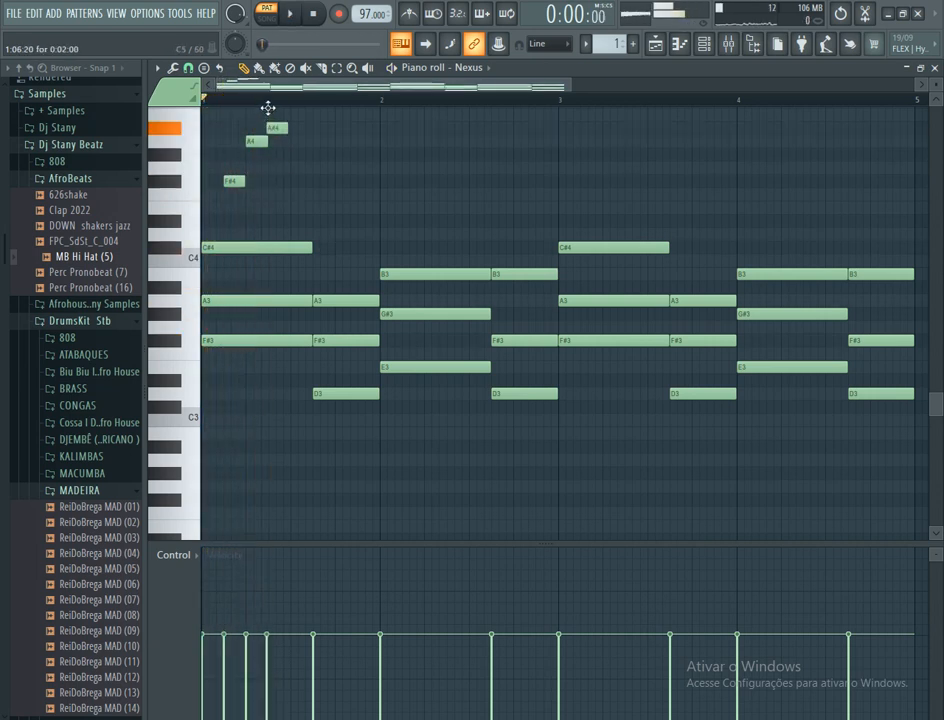
mouse_move(268, 108)
left_mouse_down()
mouse_move(270, 97)
mouse_move(272, 122)
left_mouse_up()
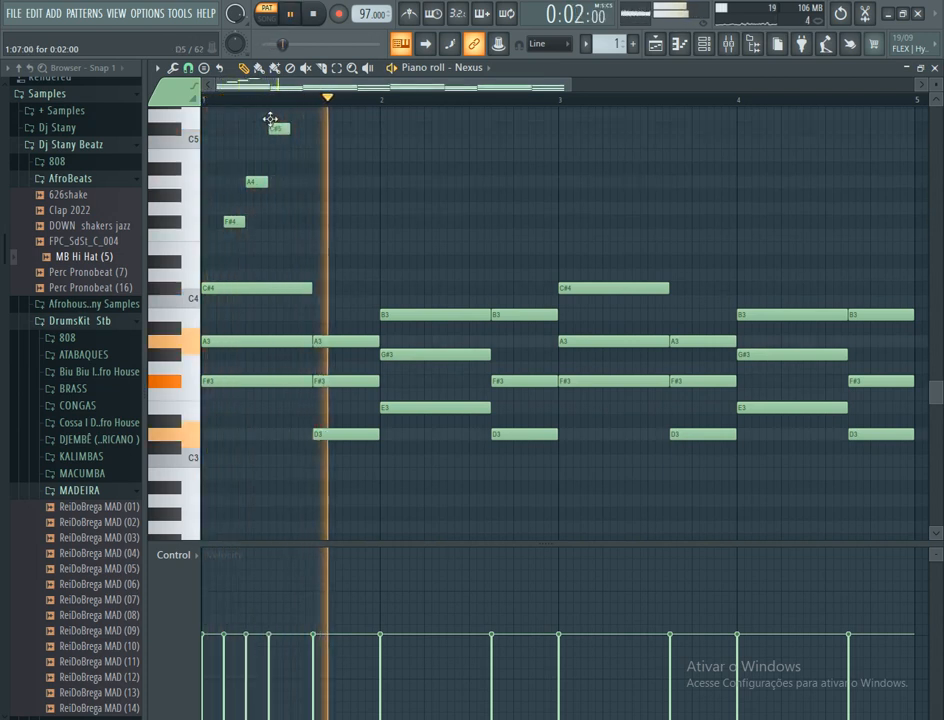
- Add 2-step melody notes E4, F#4 and A4 at steps 3, 5 and 7 of bar 2
left_click(430, 183)
key("space")
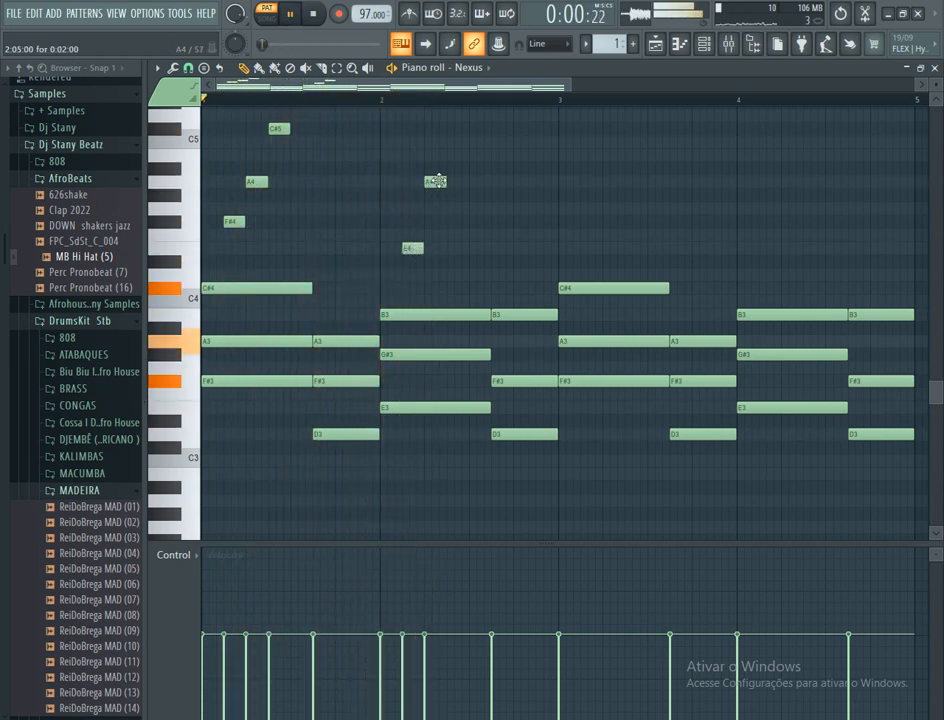
key("space")
left_click_drag(436, 181, 436, 221)
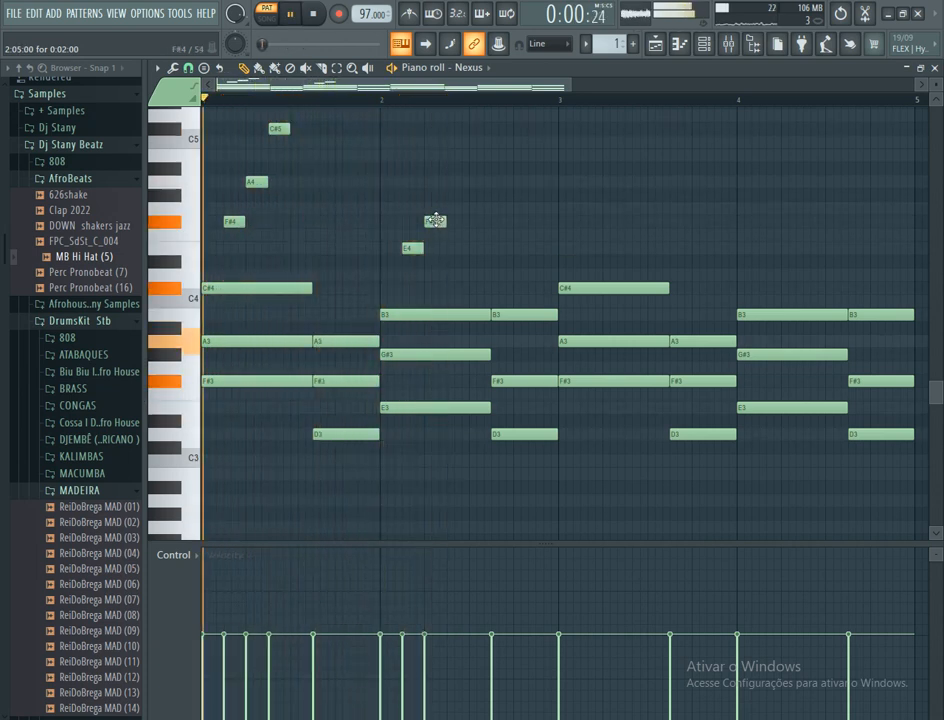
left_click(452, 181)
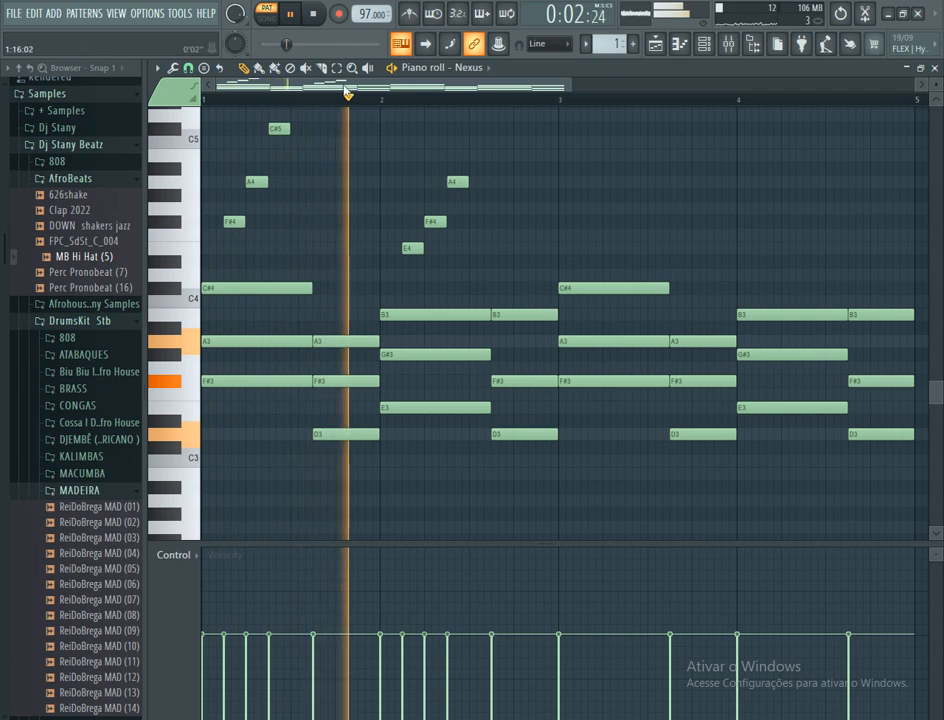
- Add a descending bar 3 melody with 2-step notes C#5, B4 and A4 at steps 3, 5 and 7
left_click_drag(345, 90, 376, 90)
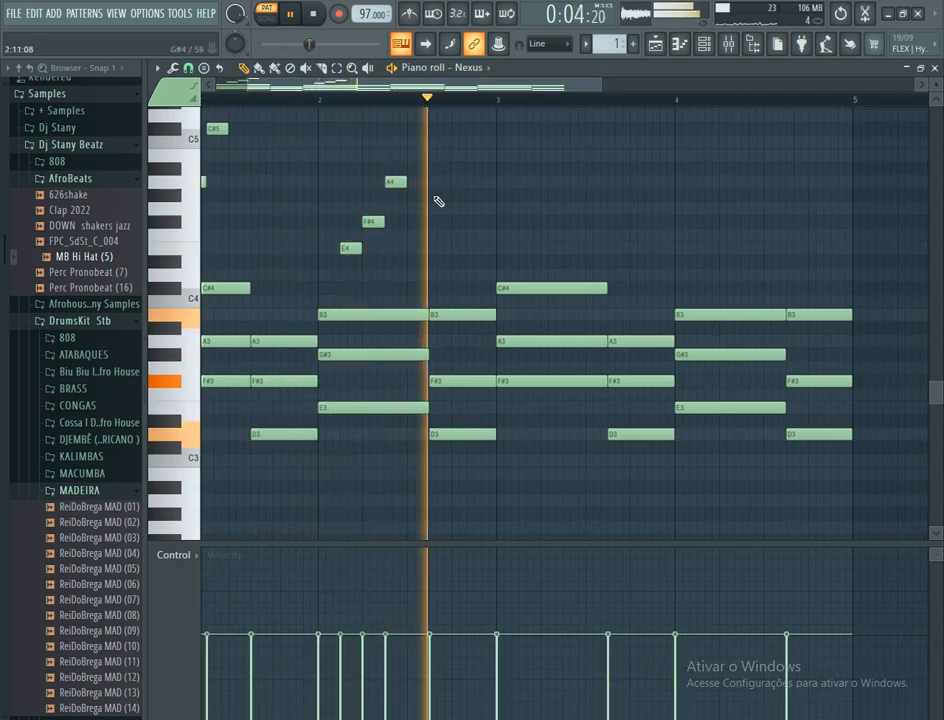
left_click_drag(335, 92, 355, 97)
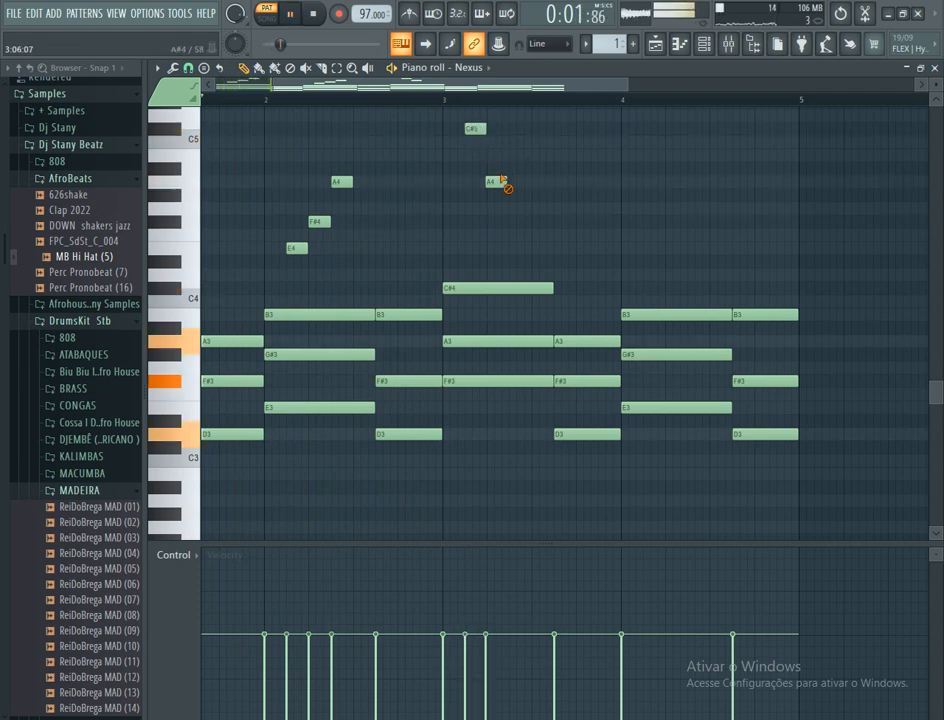
left_click_drag(493, 182, 493, 153)
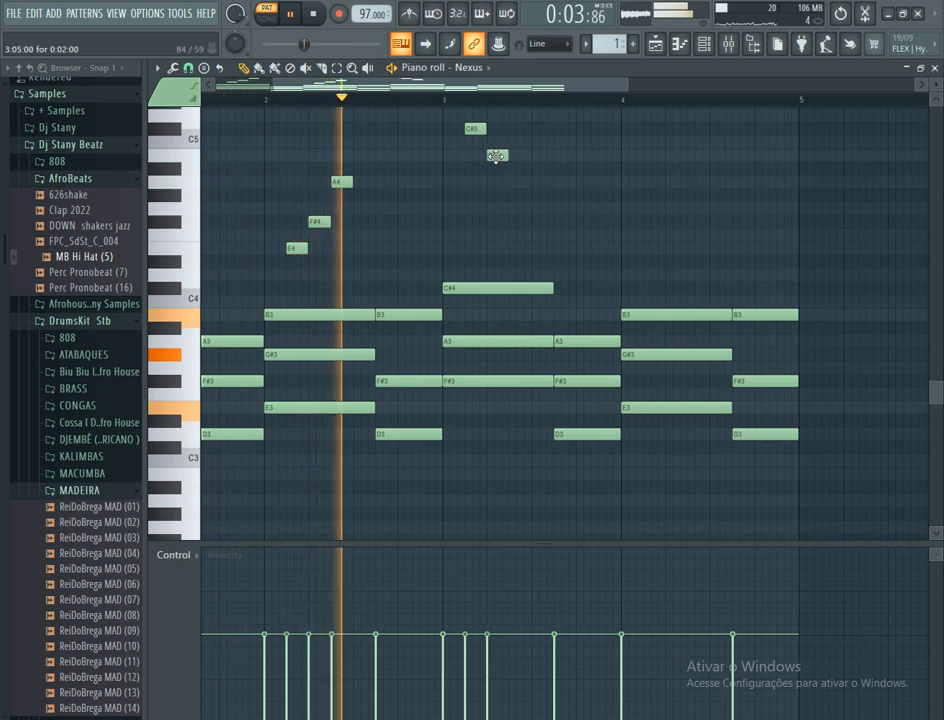
left_click_drag(425, 86, 472, 88)
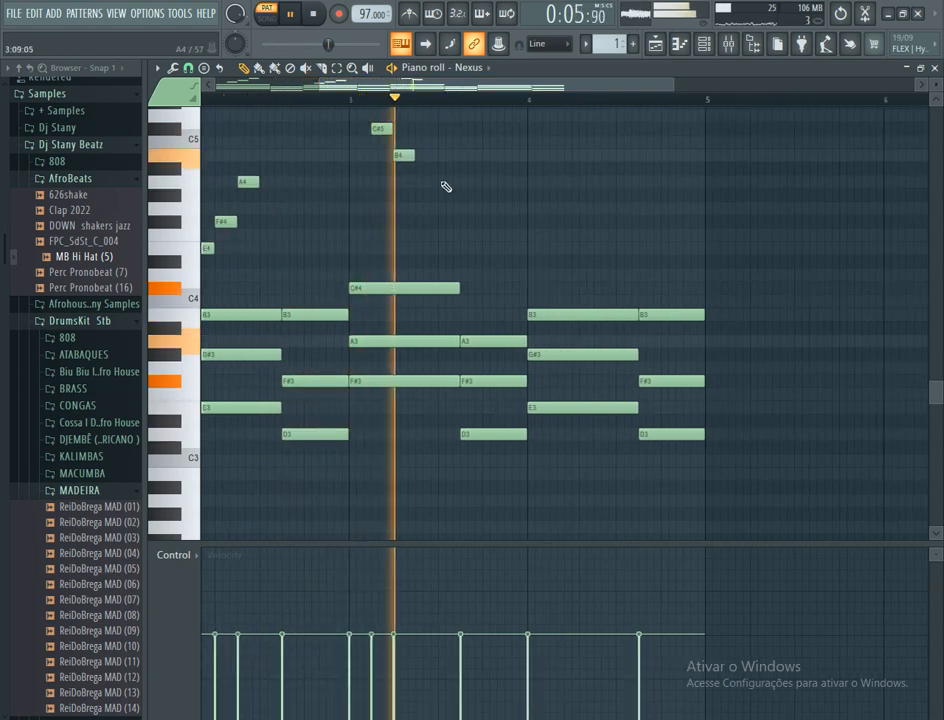
key("space")
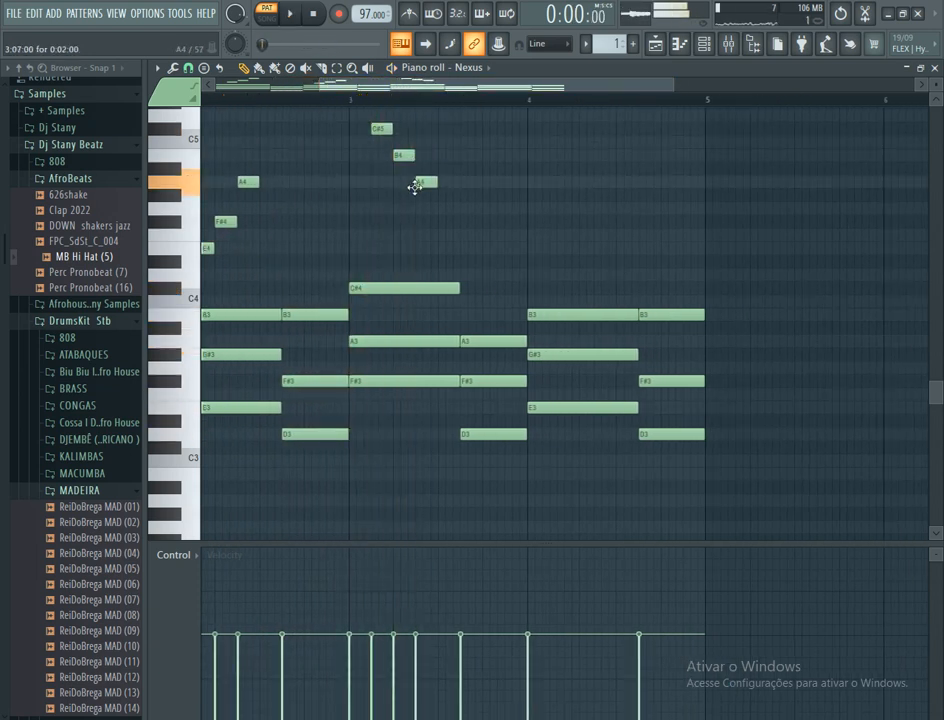
- Add the bar 4 melody with 2-step notes A4, G#4, F#4, E4 and F#4 at steps 3, 5, 7, 11 and 15
left_click_drag(389, 88, 408, 83)
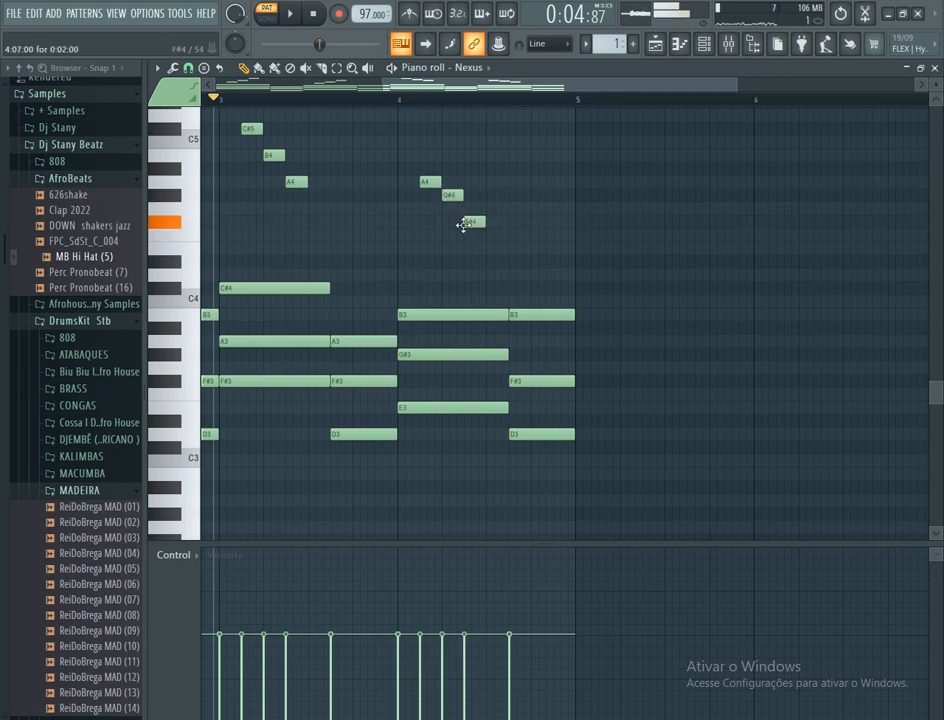
left_click_drag(417, 86, 429, 84)
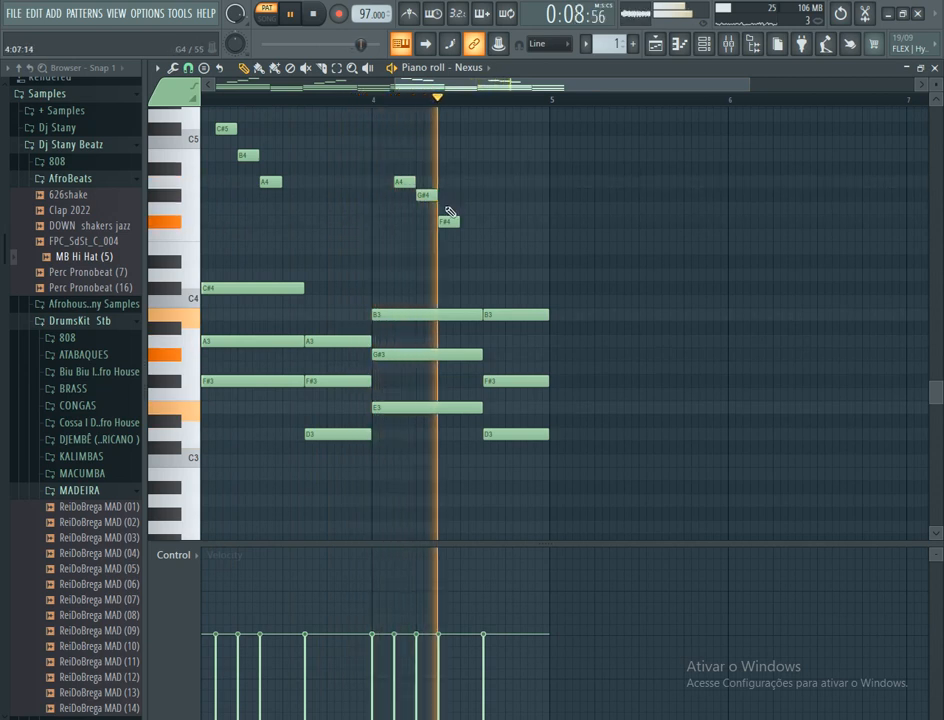
key("space")
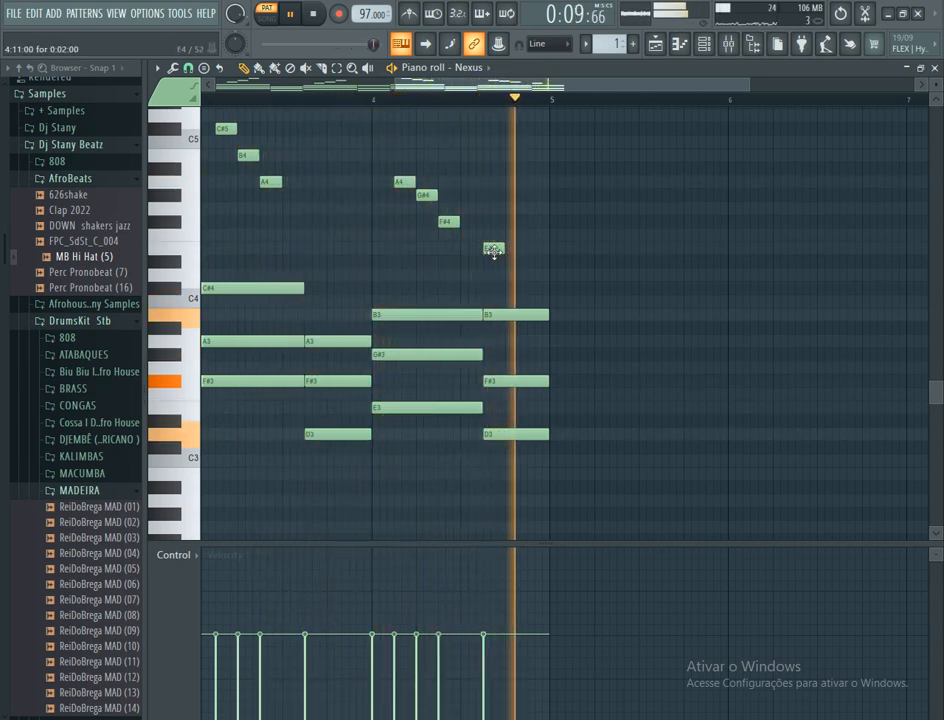
key("space")
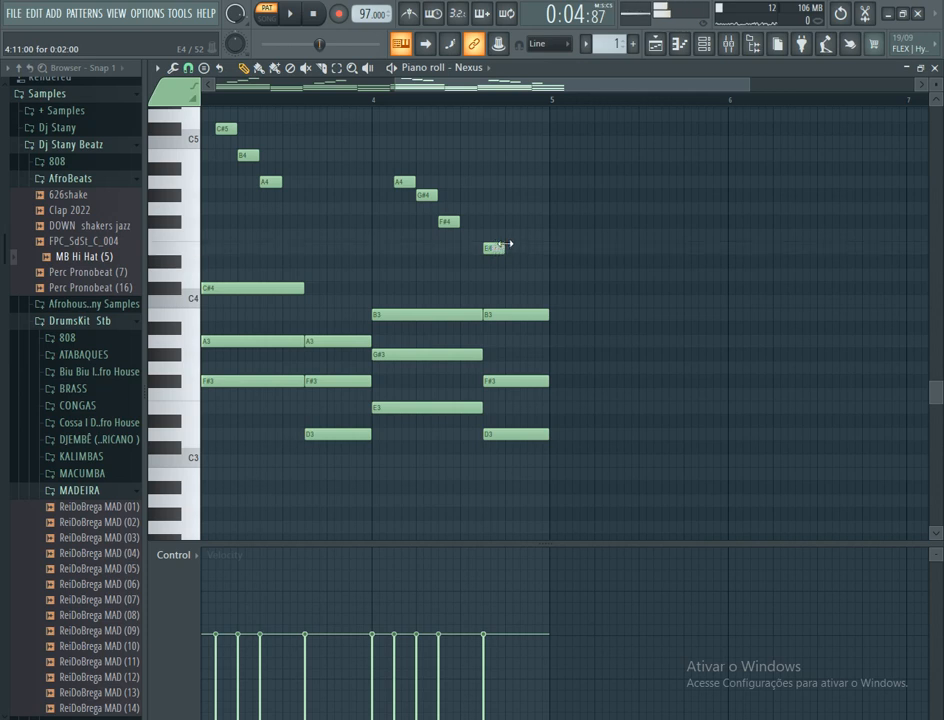
left_click(387, 98)
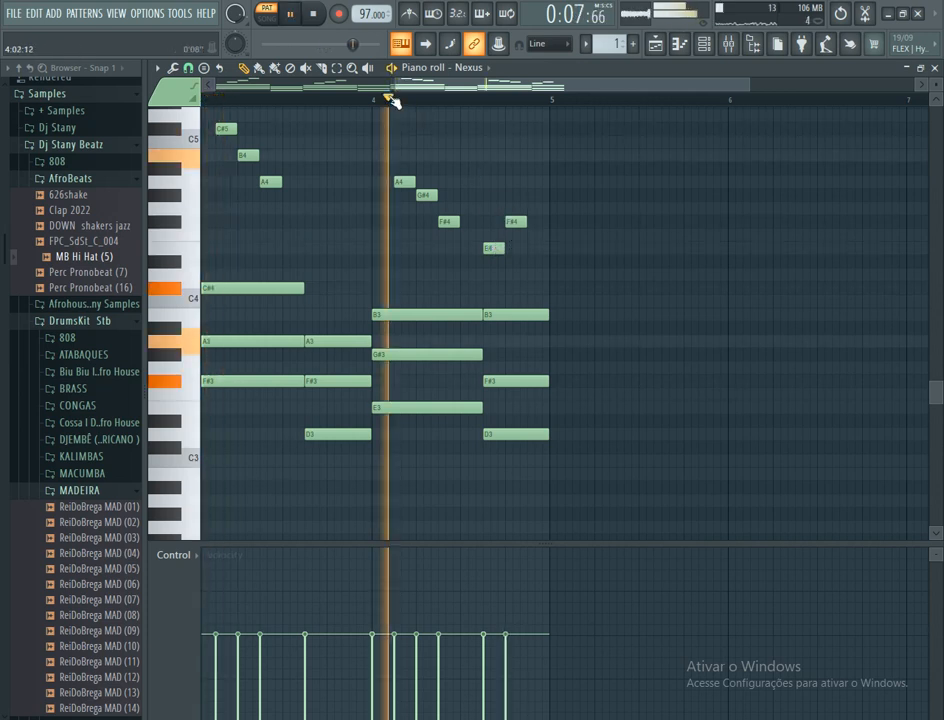
left_click_drag(427, 89, 450, 89)
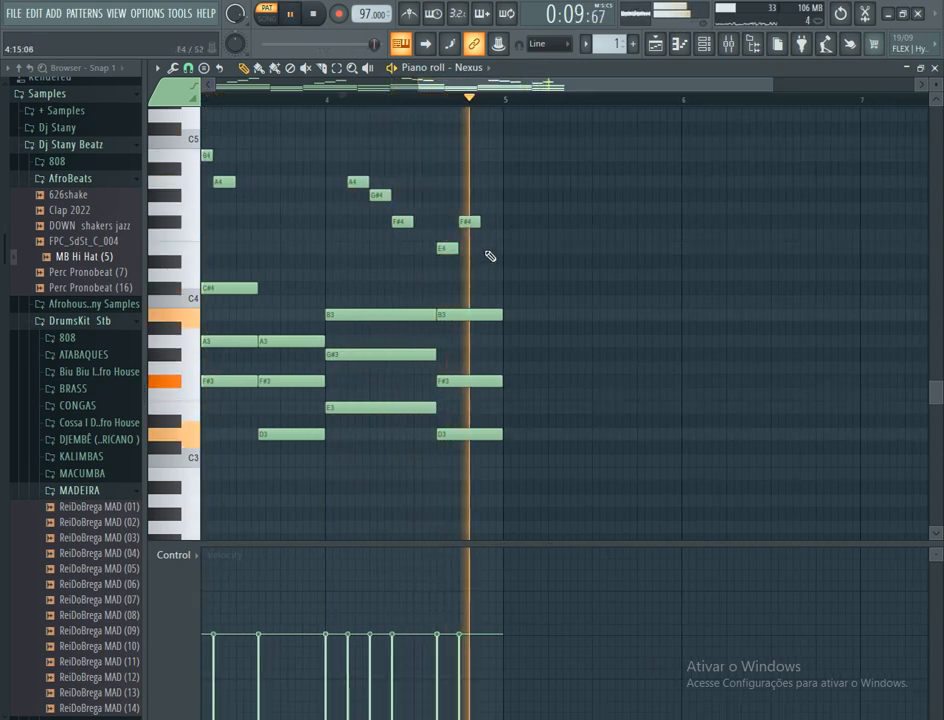
left_click_drag(466, 222, 482, 223)
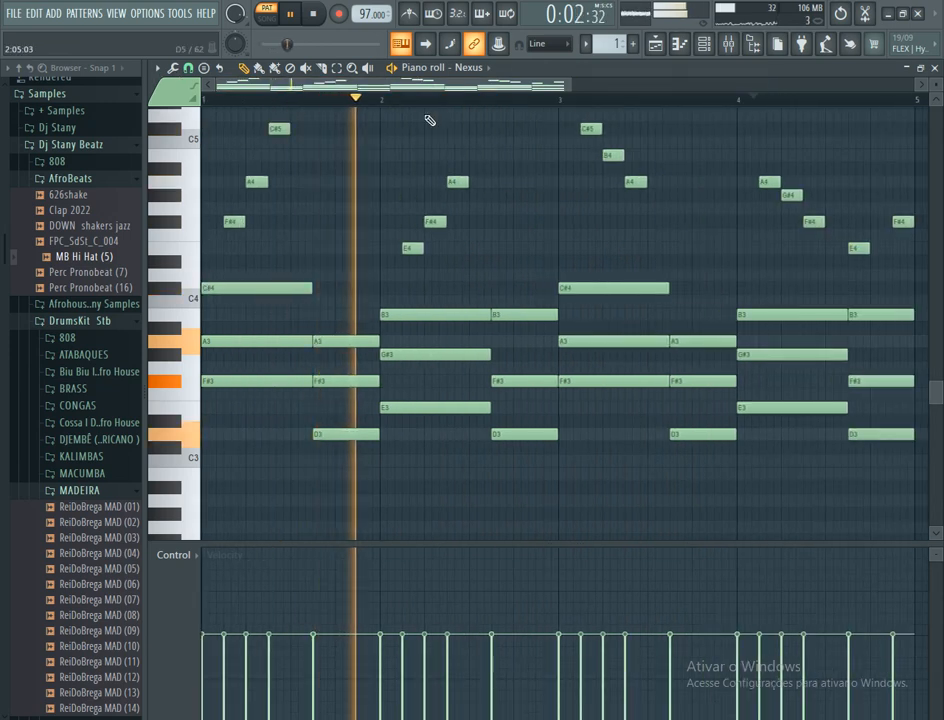
- Replace the 808 Clap channel's sample with 626shake and place hits on steps 1, 4, 7, 9, 12 and 15
left_click(703, 48)
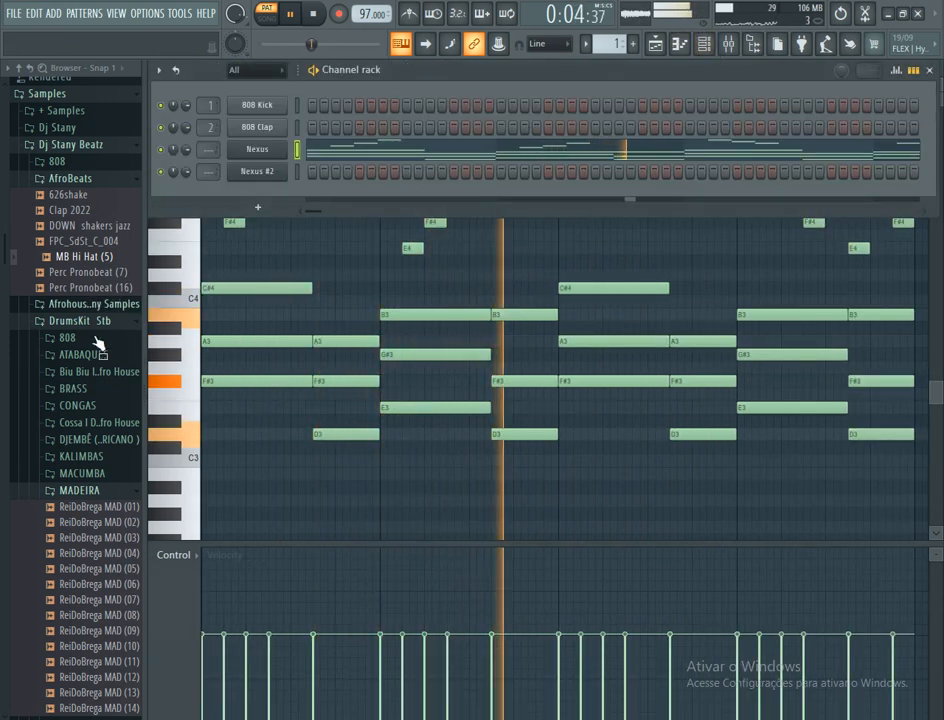
left_click_drag(70, 194, 269, 130)
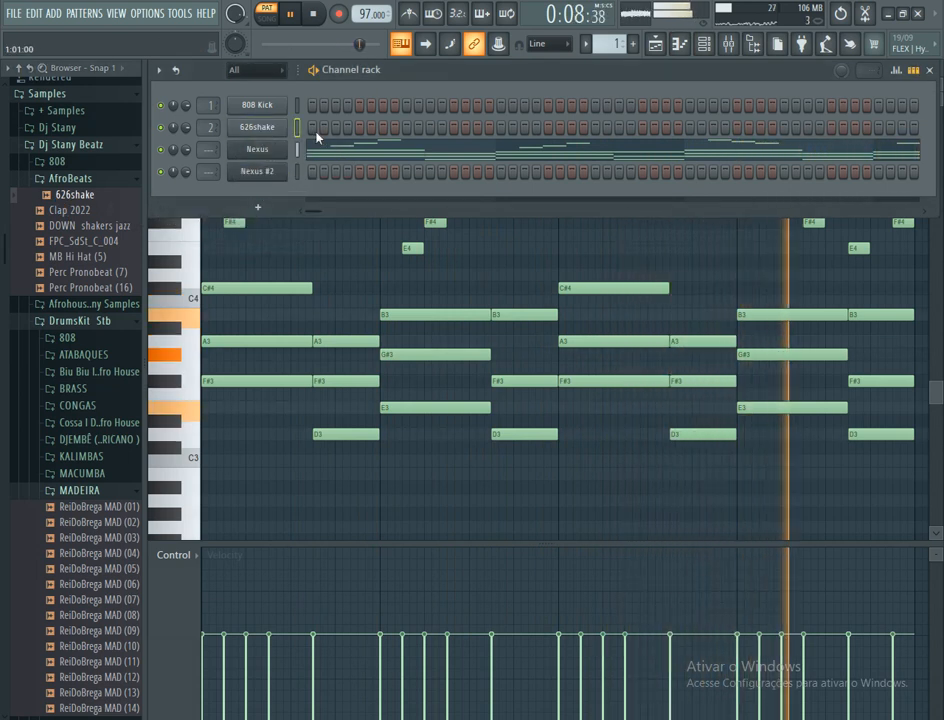
left_click(347, 127)
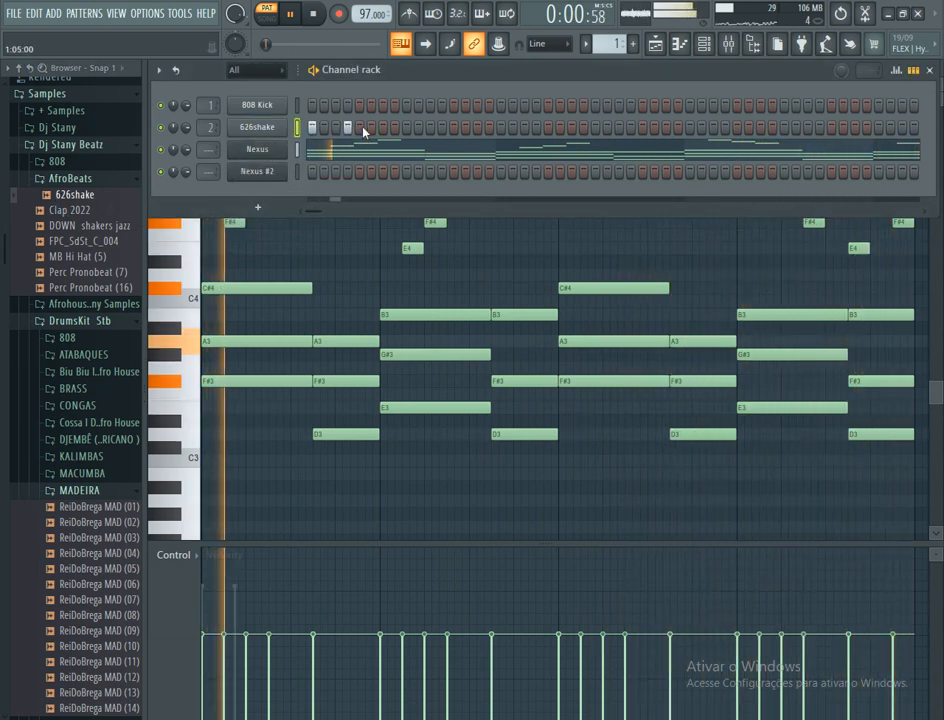
left_click(382, 128)
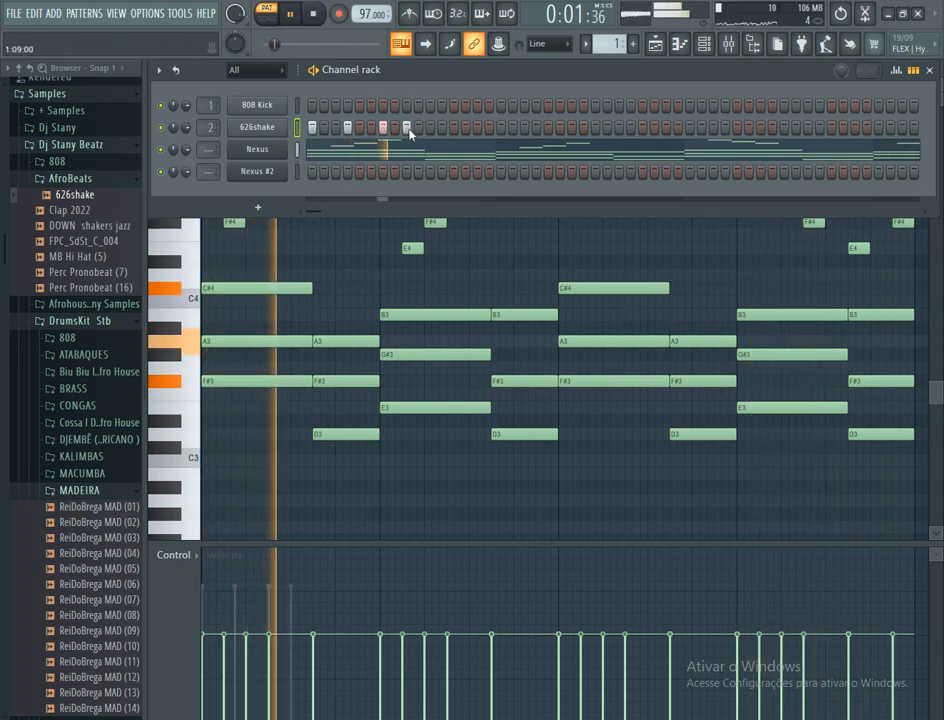
left_click(442, 128)
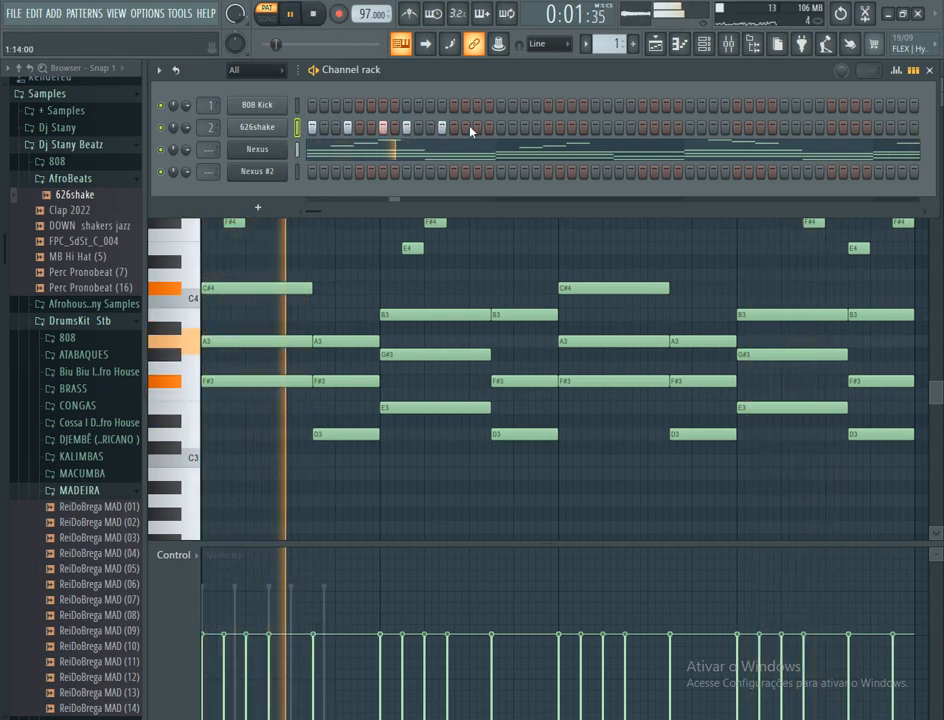
left_click(477, 128)
- Extend the 626shake rhythm with hits on steps 17, 20, 23, 25, 28 and 31, and loop it every 32 steps
left_click(501, 128)
key("space")
key("space")
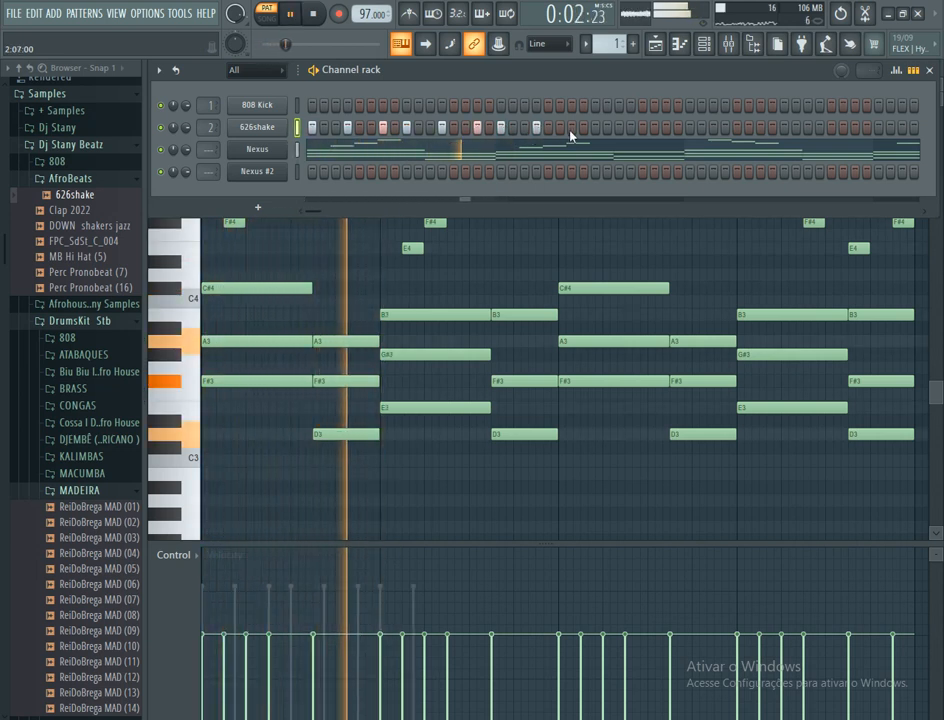
left_click(561, 128)
key("space")
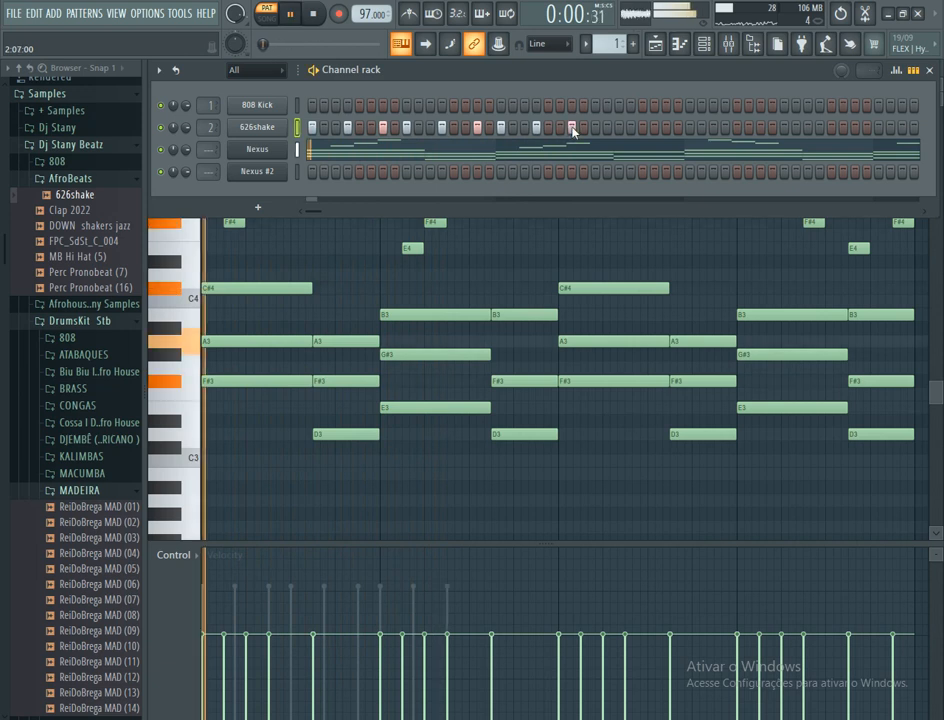
left_click(597, 128)
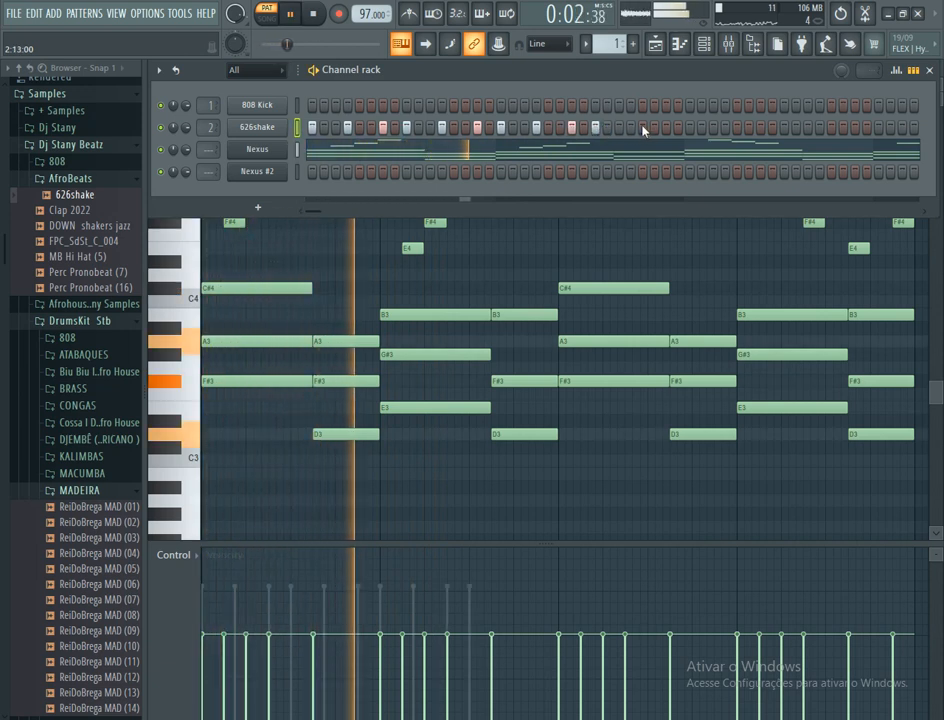
left_click(631, 128)
left_click(667, 128)
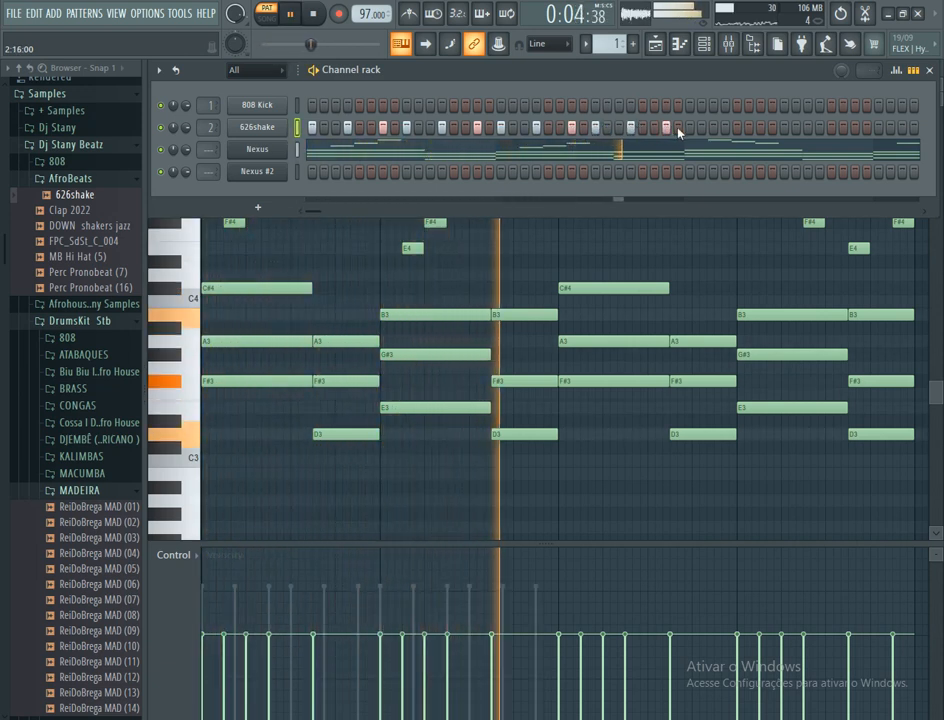
left_click(689, 128)
key("space")
key("space")
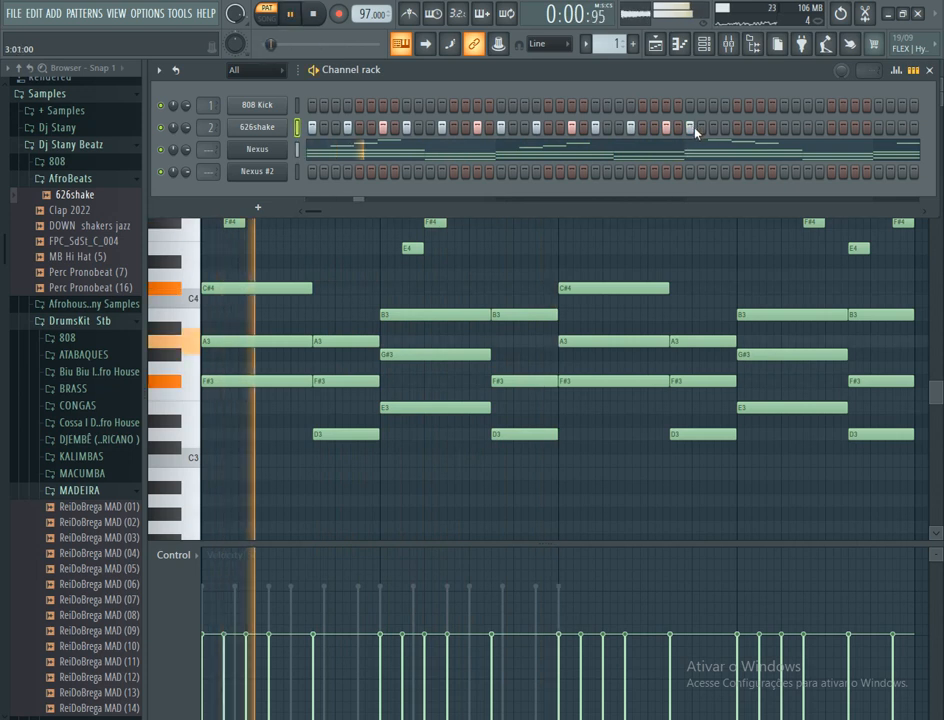
left_click(176, 71)
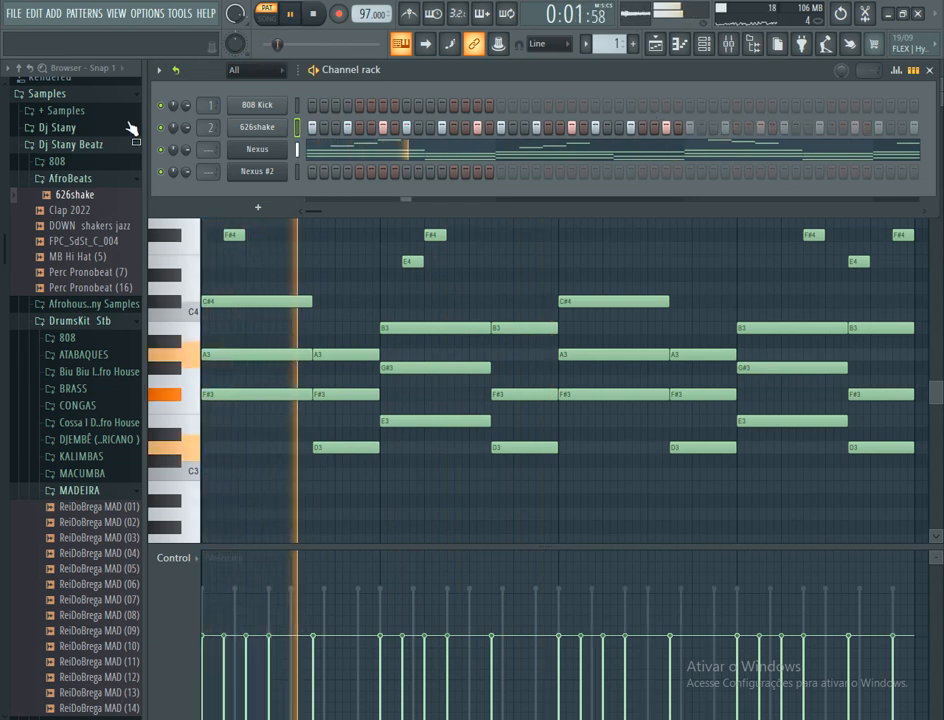
- Audition the AfroBeats samples and replace the 808 Kick channel's sample with DOWN shakers jazz
left_click(68, 228)
left_click(76, 242)
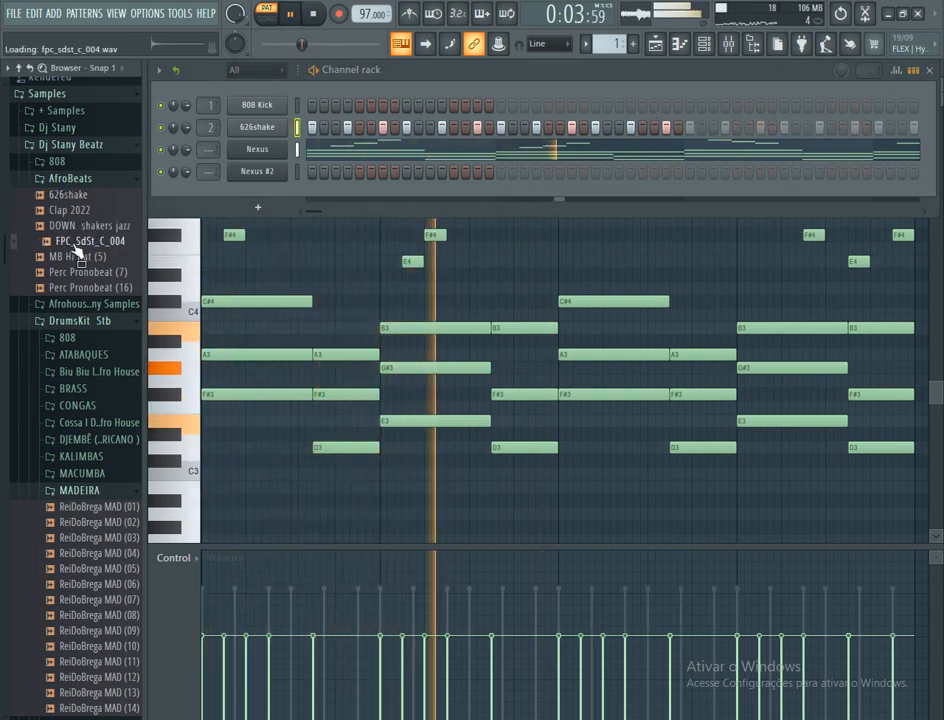
left_click_drag(80, 228, 258, 105)
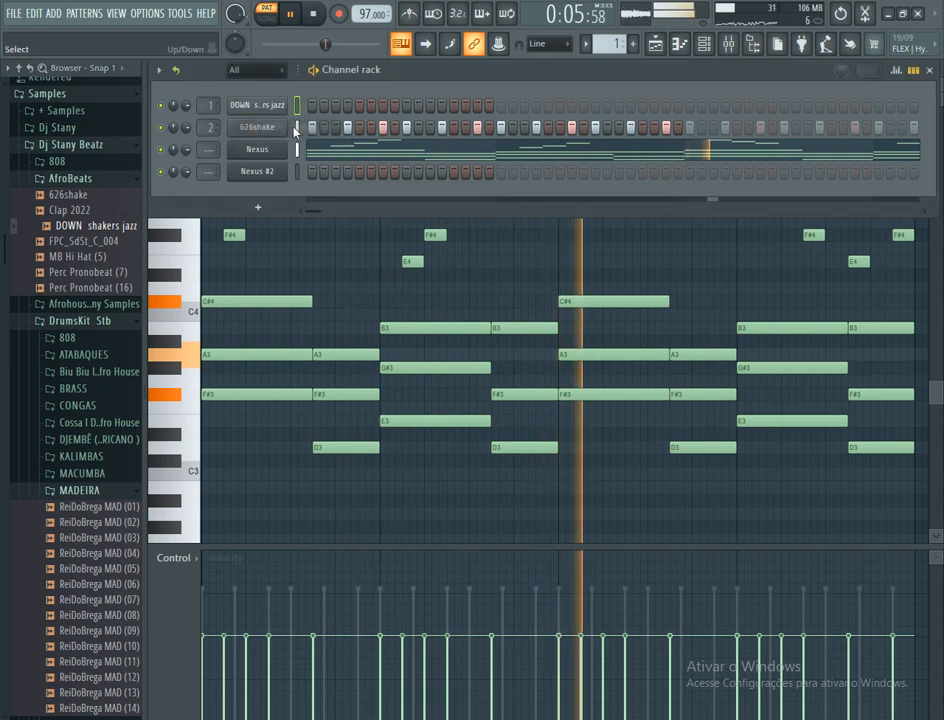
- Place DOWN shakers jazz hits on every odd step from 1 to 31
left_click(311, 105)
left_click(336, 106)
left_click(360, 105)
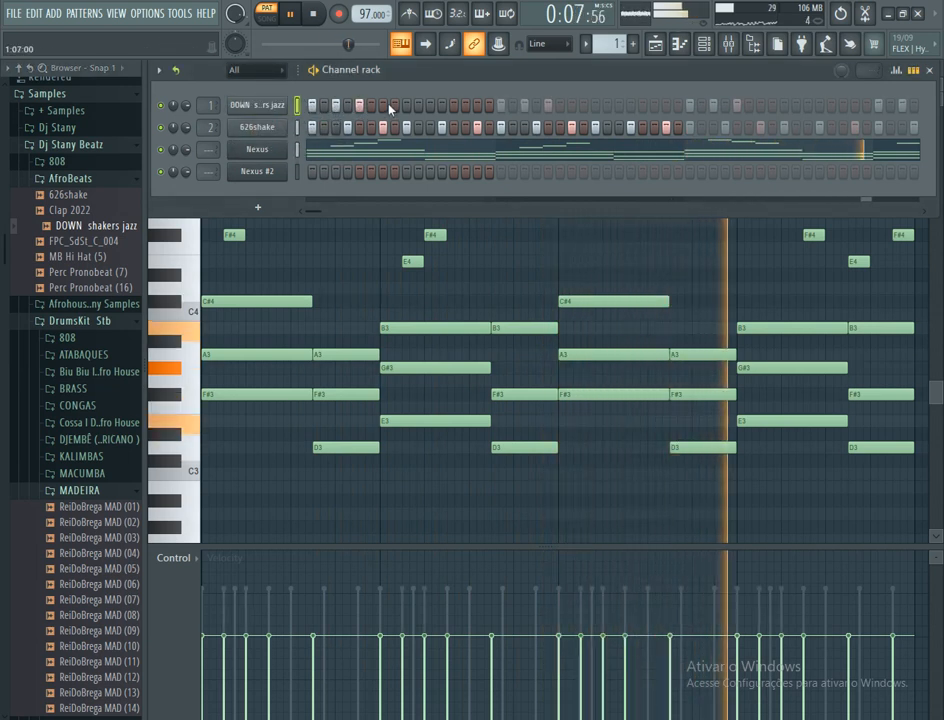
left_click(431, 106)
left_click(455, 106)
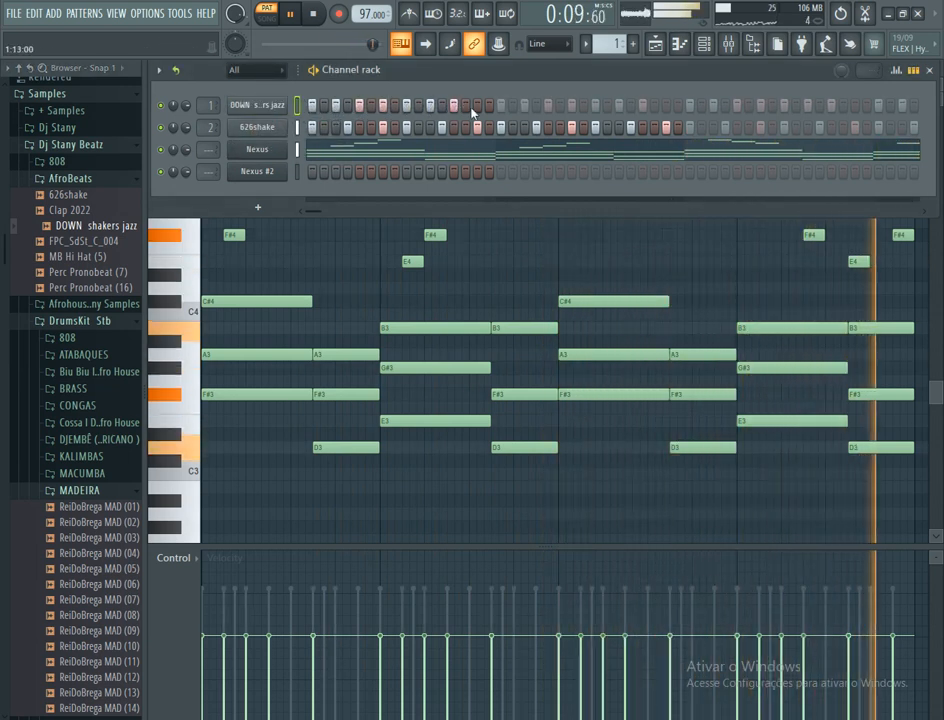
left_click(479, 106)
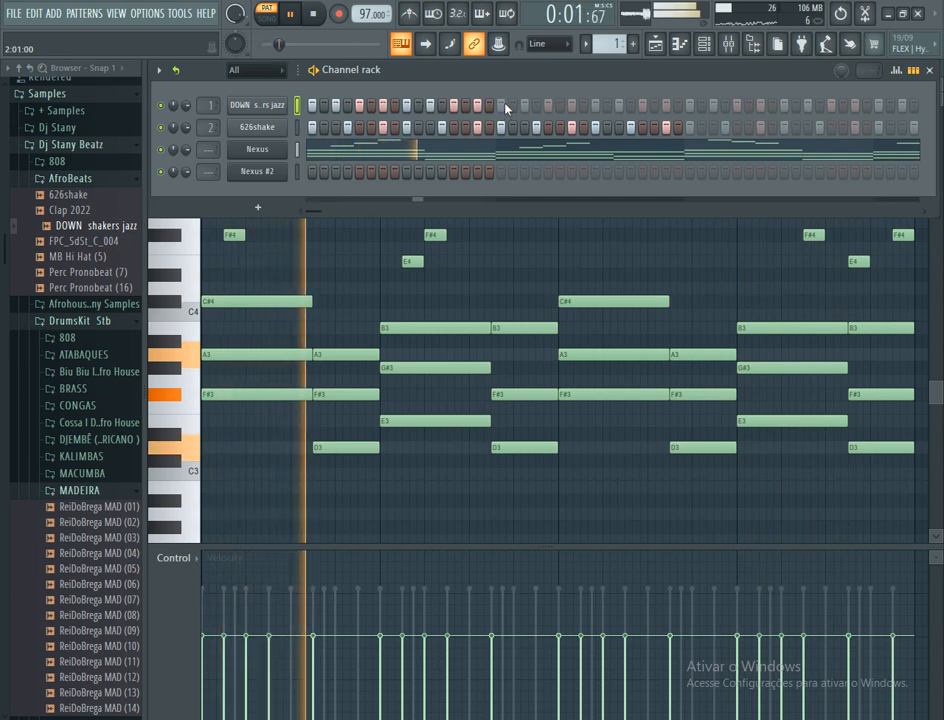
left_click(504, 106)
left_click(525, 106)
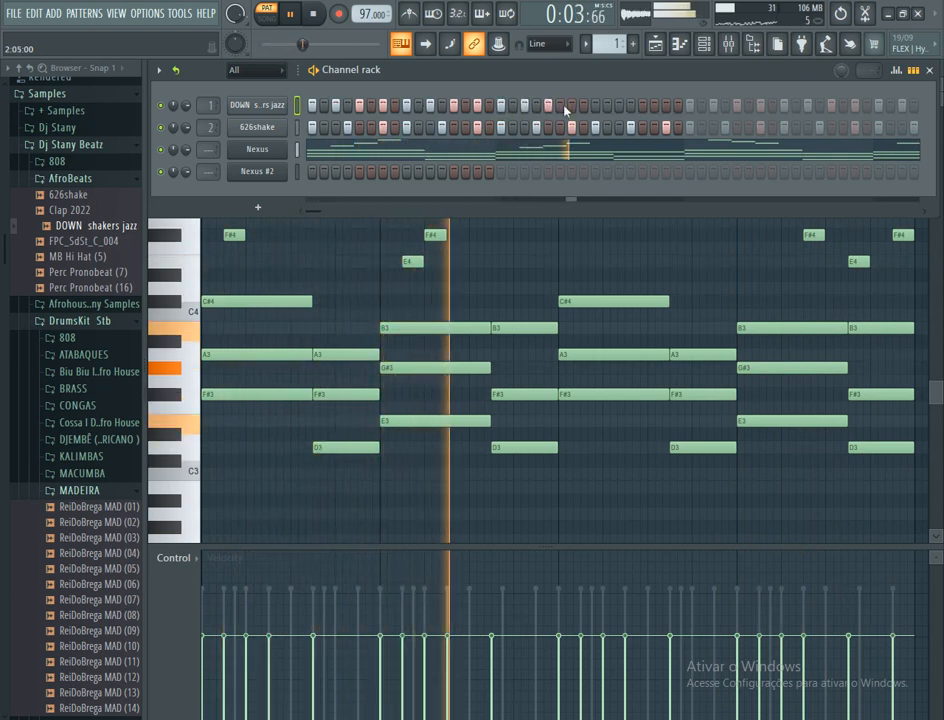
left_click(619, 106)
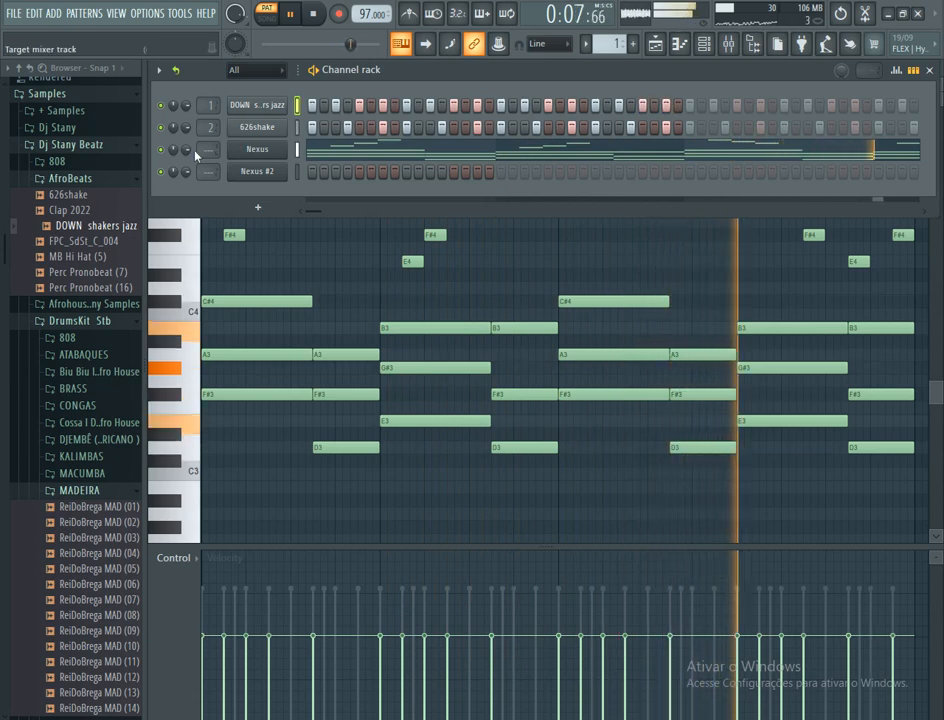
- Add the ReiDoBrega MAD (03) sample from the MADEIRA folder as a new channel between 626shake and Nexus
scroll(90, 360, "down", 6)
scroll(78, 386, "up", 6)
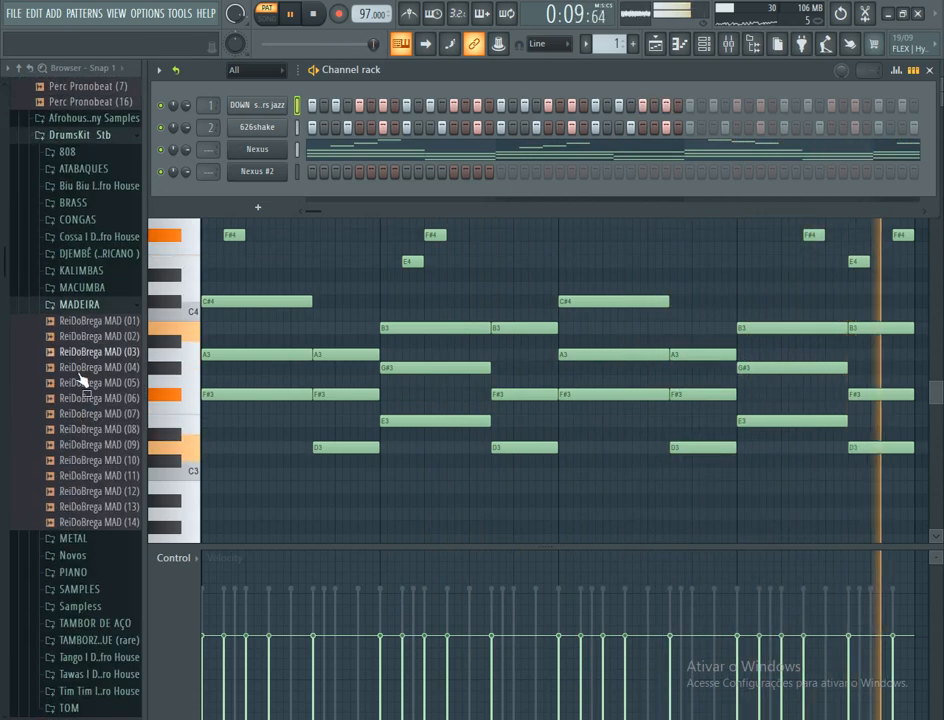
left_click_drag(62, 352, 289, 139)
- Copy the 626shake step pattern and paste it into the ReiDoBrega MAD (03) channel
right_click(288, 127)
left_click(430, 150)
right_click(257, 149)
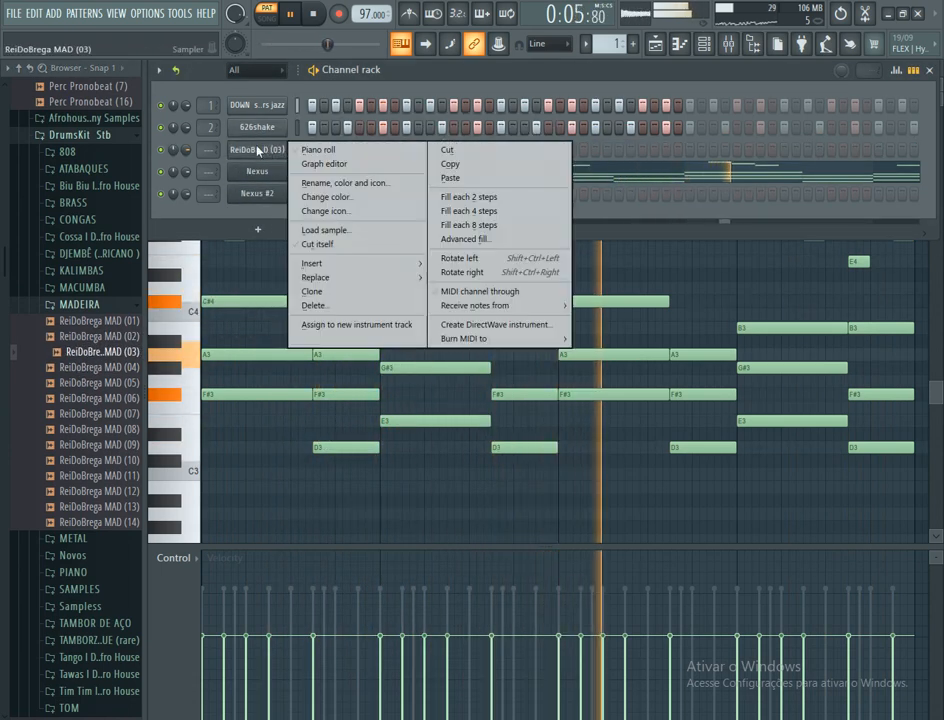
left_click(424, 178)
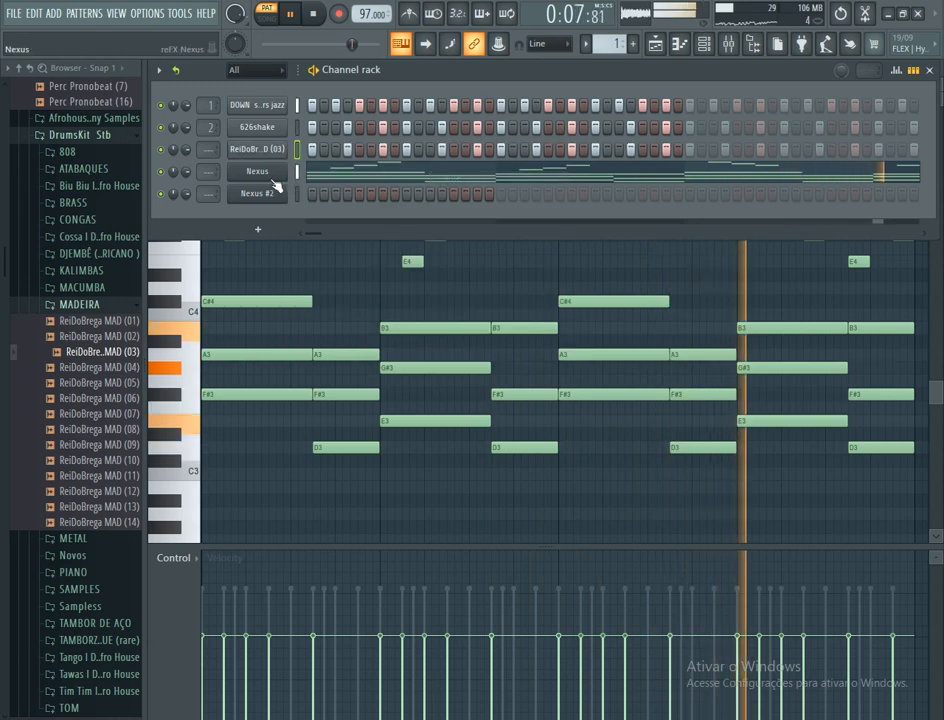
- Add the Kick Kuduro sample as a channel above DOWN shakers jazz and program its kick pattern, including hits on steps 1, 7 and 13
scroll(95, 343, "down", 15)
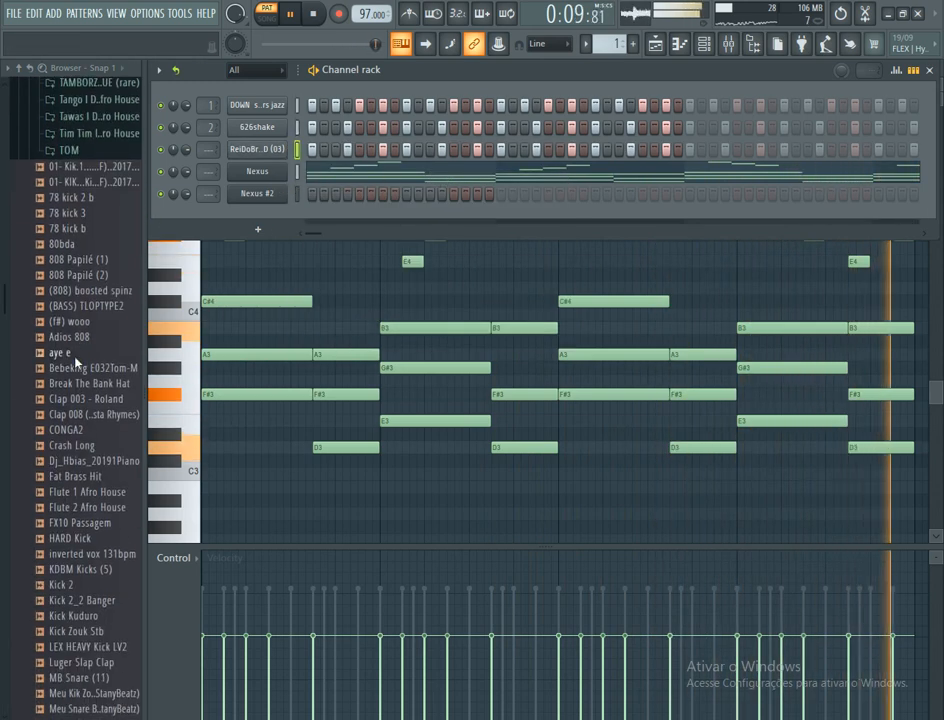
scroll(60, 280, "down", 3)
scroll(51, 235, "up", 1)
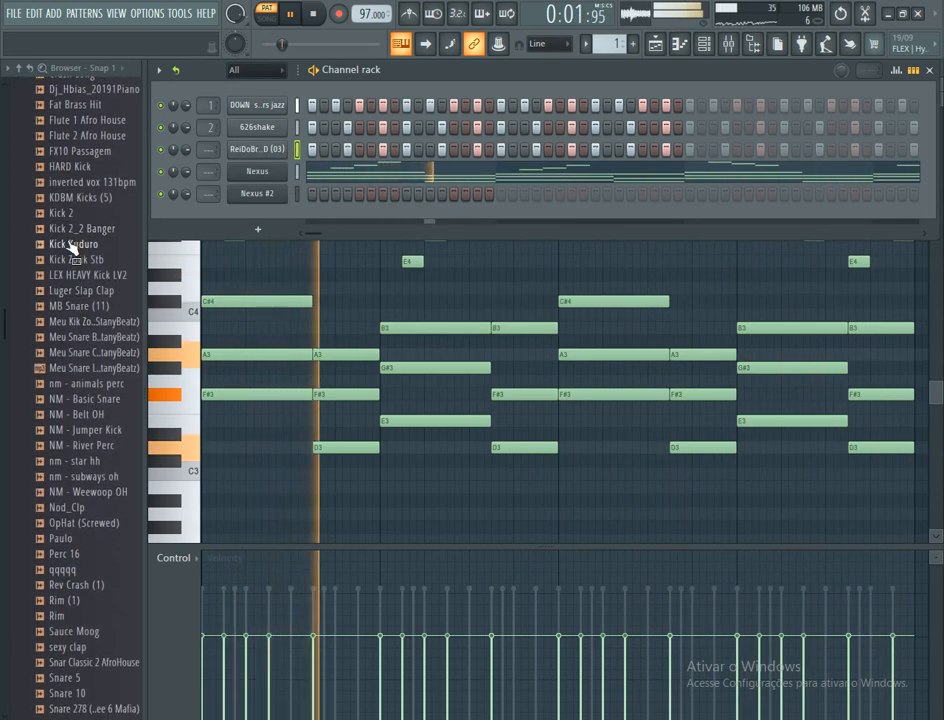
left_click_drag(59, 244, 220, 102)
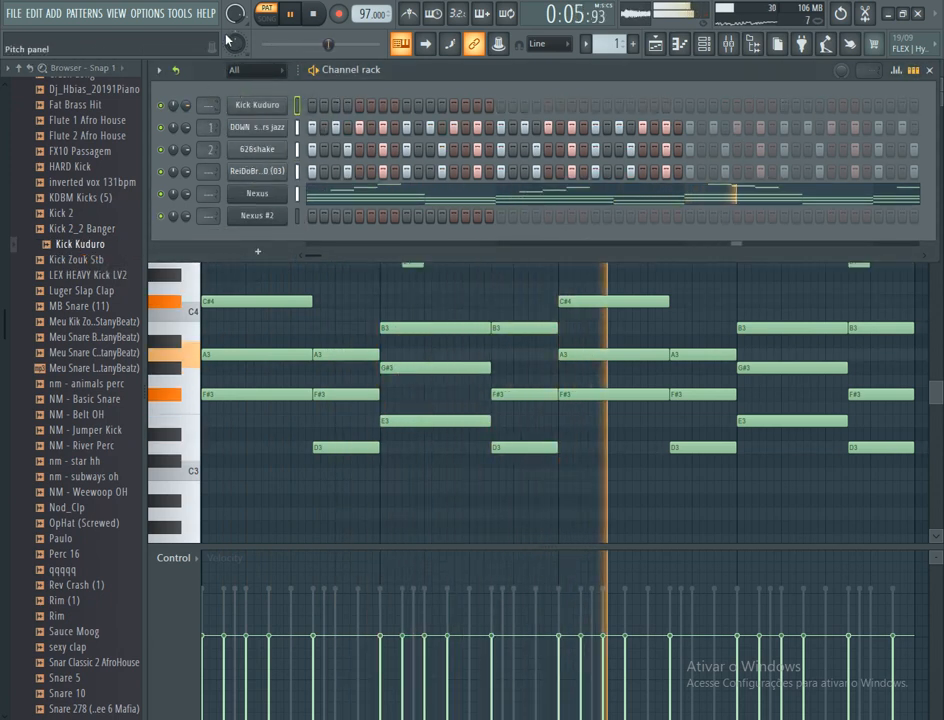
left_click(311, 108)
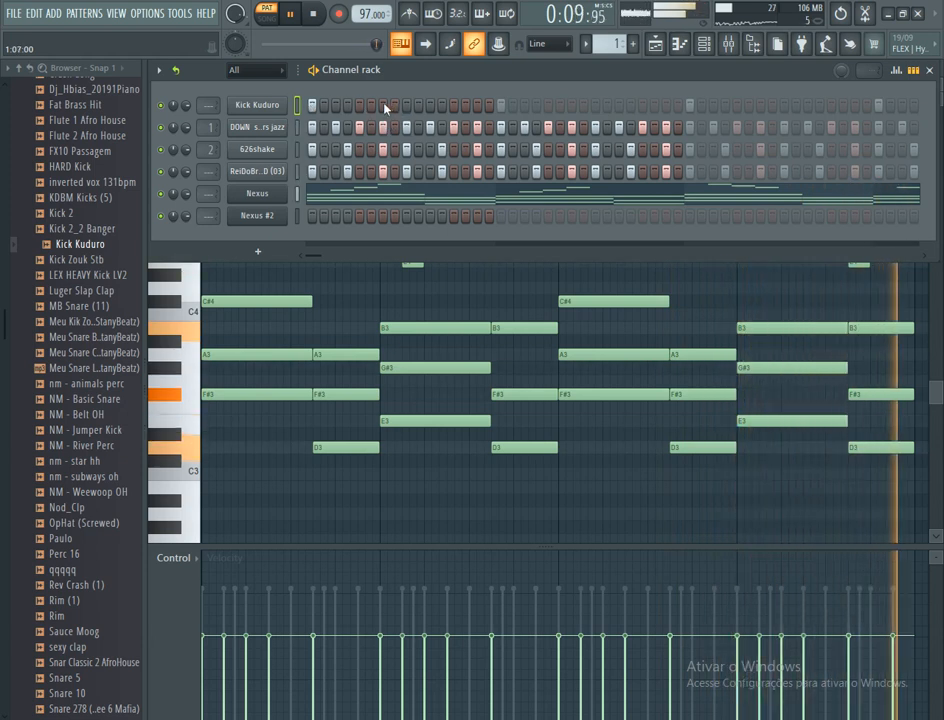
left_click(453, 108)
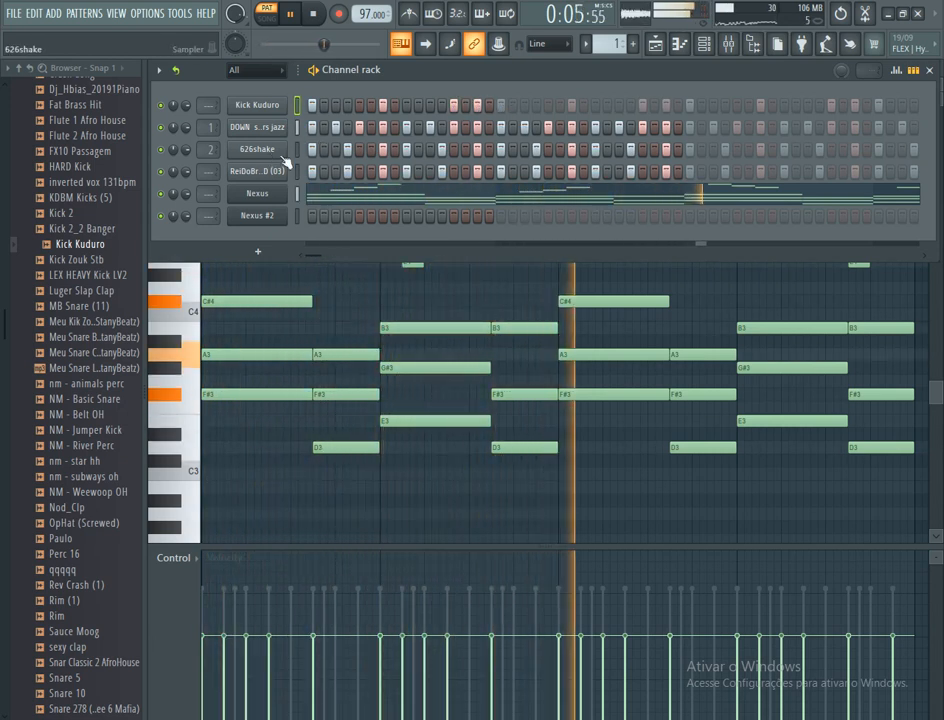
- Open the Nexus #2 piano roll and draw staggered F#3, A3 and C#4 notes in the first half of bar 1
right_click(277, 220)
left_click(305, 214)
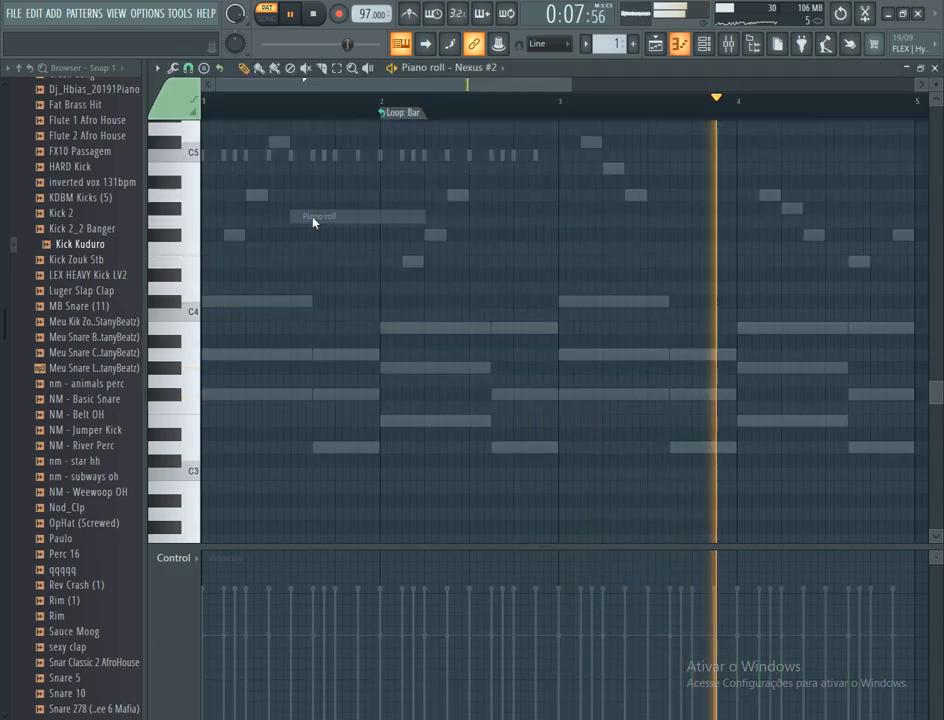
left_click_drag(252, 395, 343, 394)
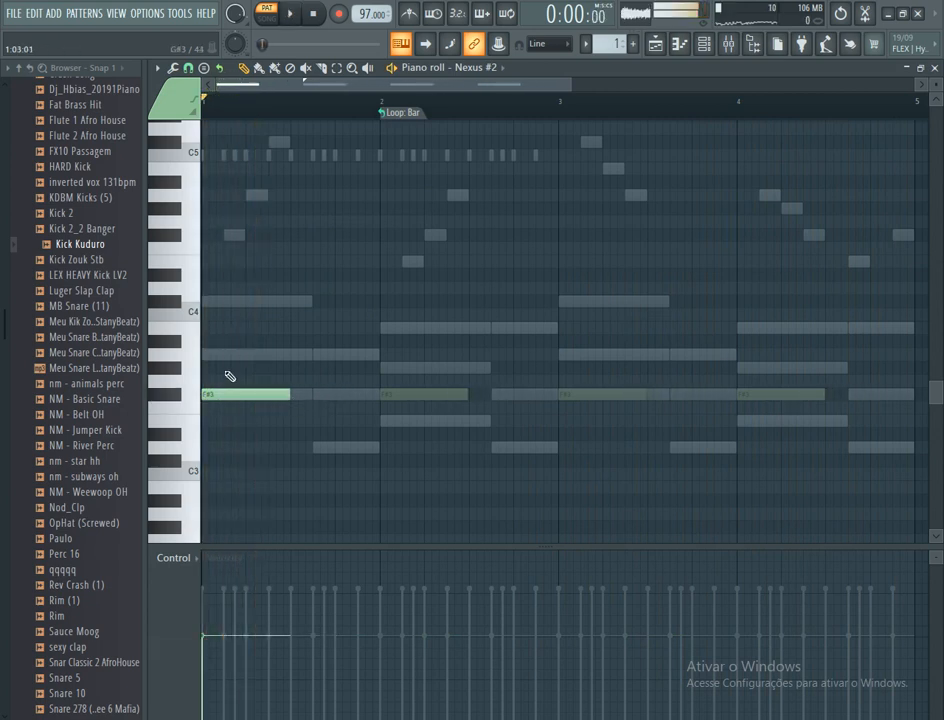
left_click_drag(240, 354, 242, 354)
key("space")
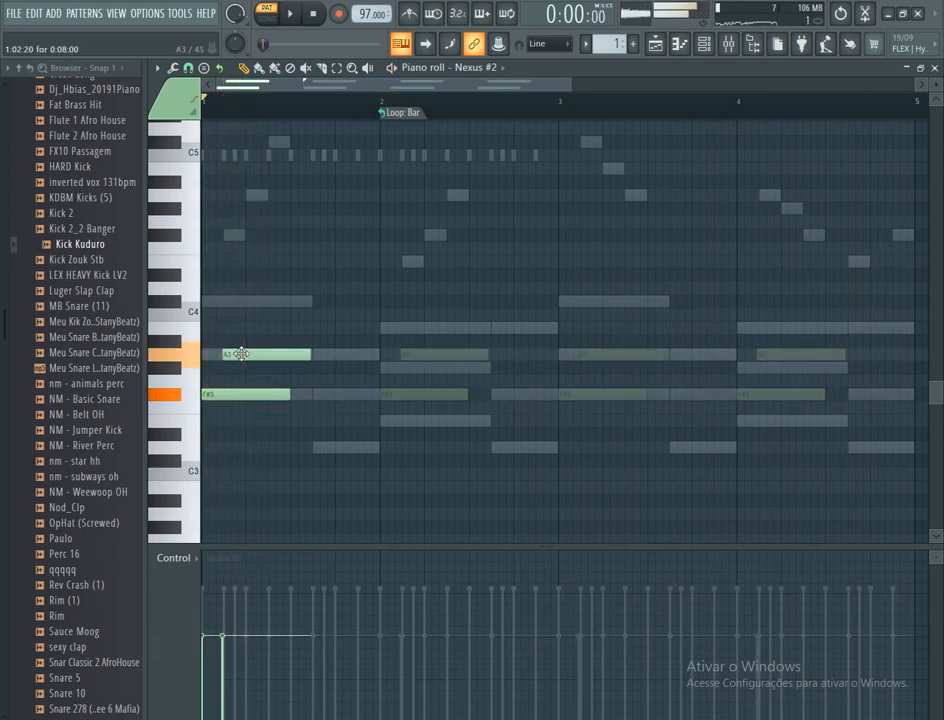
key("space")
left_click_drag(235, 307, 248, 307)
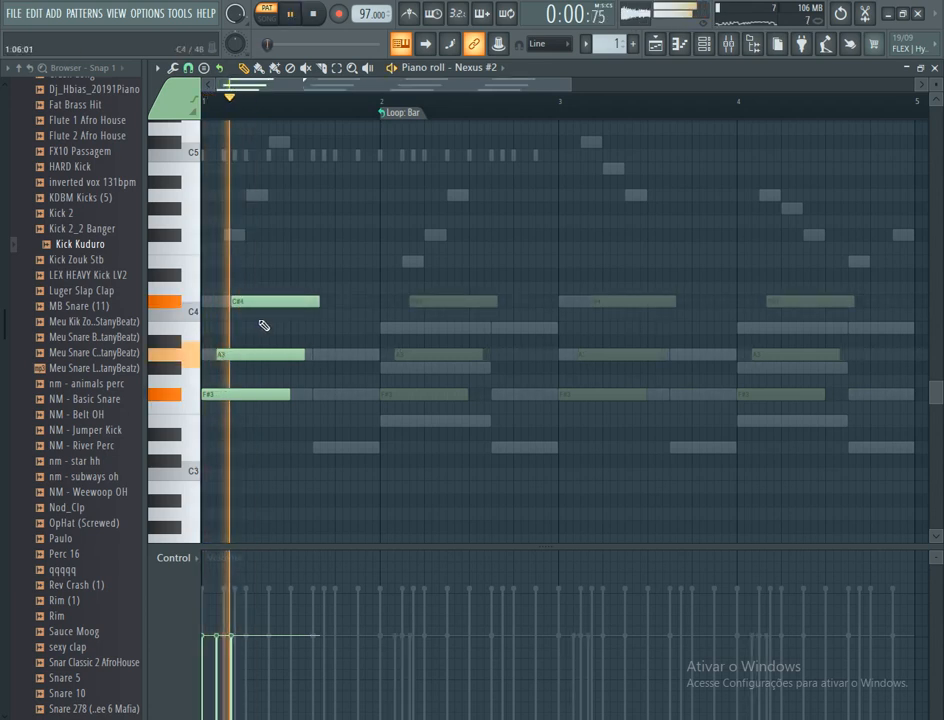
- Shorten the C#4 and A3 notes in bar 1 so they end together with the F#3 note
key("space")
left_click_drag(294, 310, 286, 304)
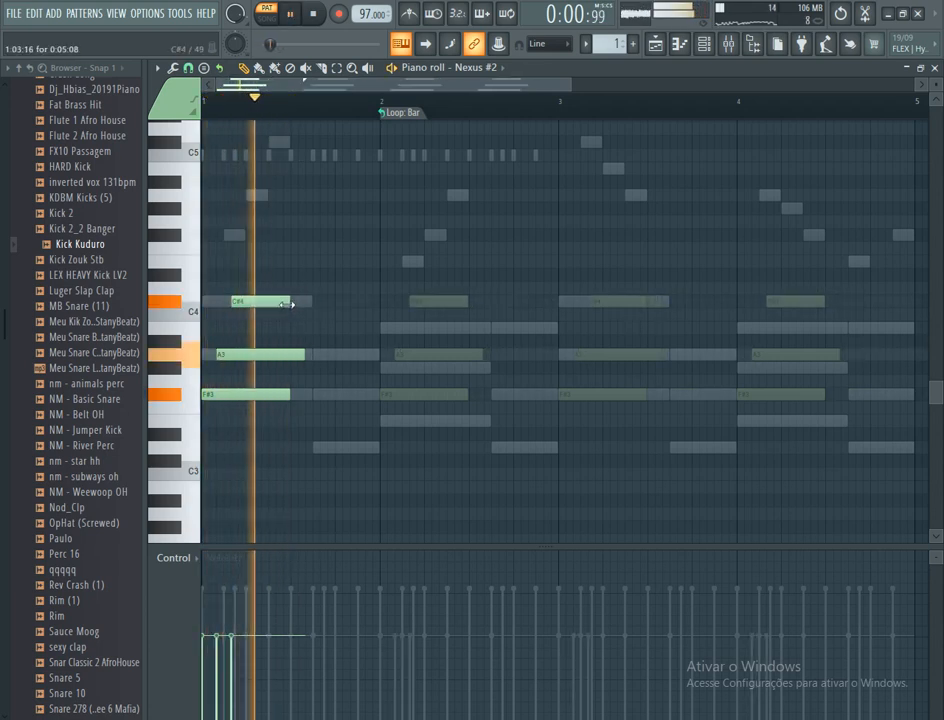
left_click_drag(305, 355, 291, 357)
key("space")
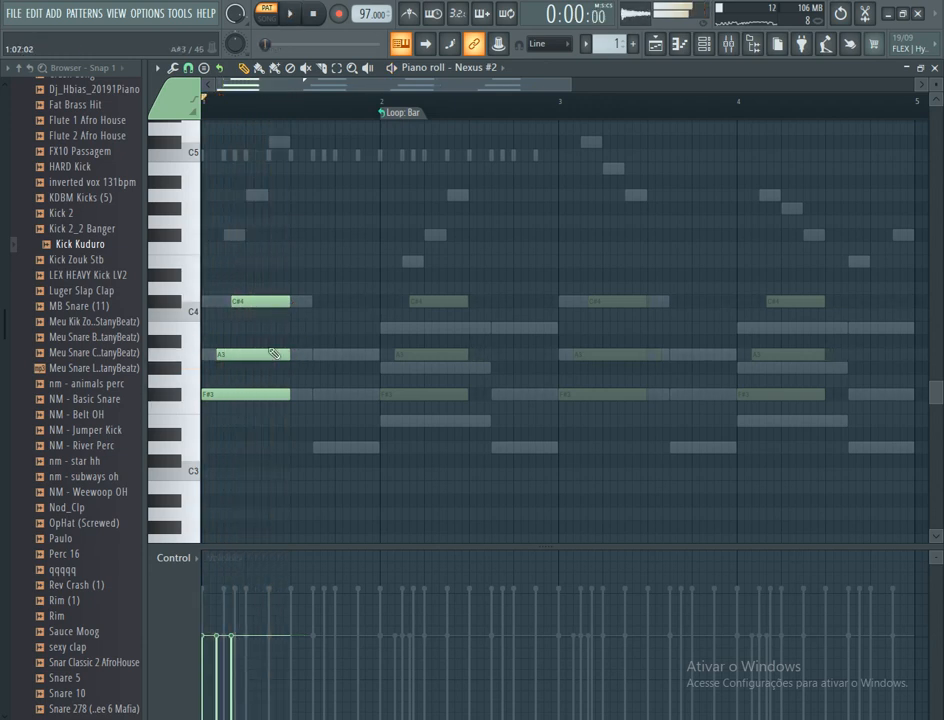
- Draw staggered D3, F#3 and A3 notes in the second half of bar 1, all ending at the start of bar 2
left_click(297, 395)
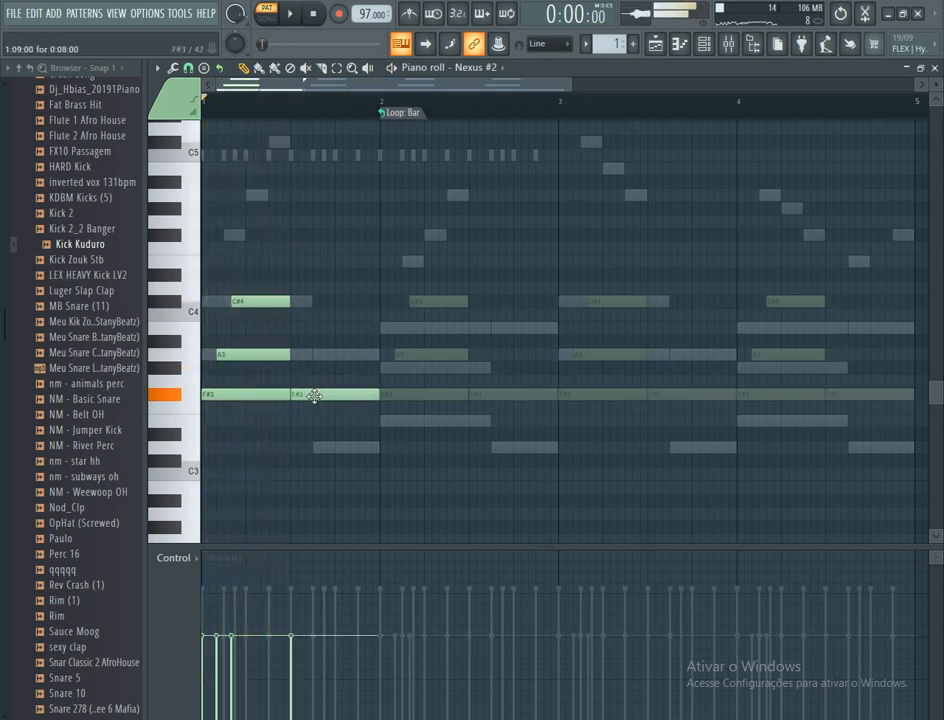
left_click_drag(314, 396, 307, 453)
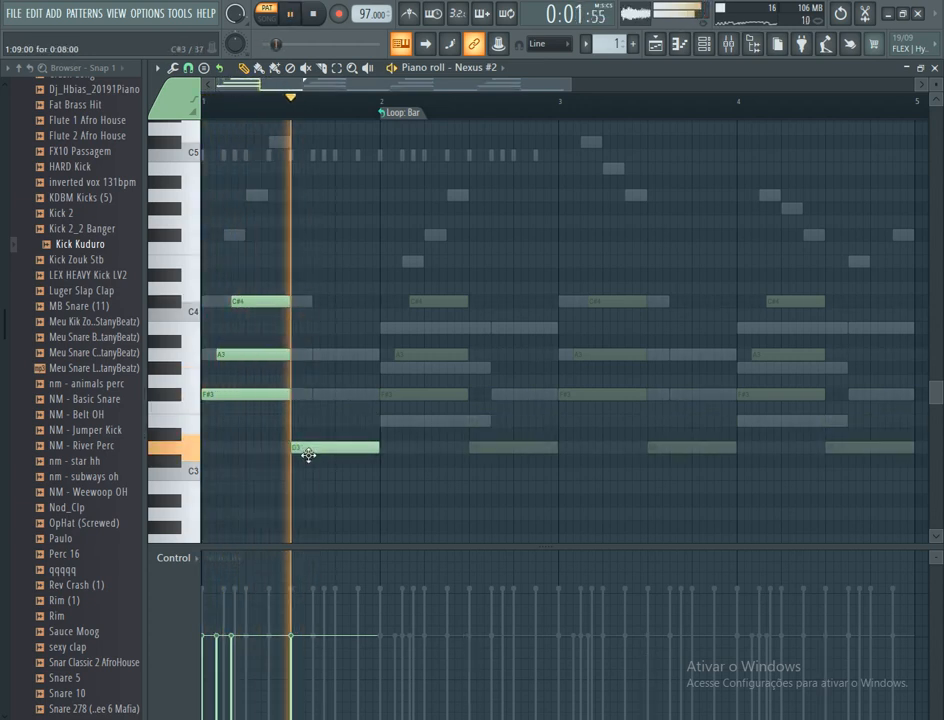
key("space")
left_click(330, 395)
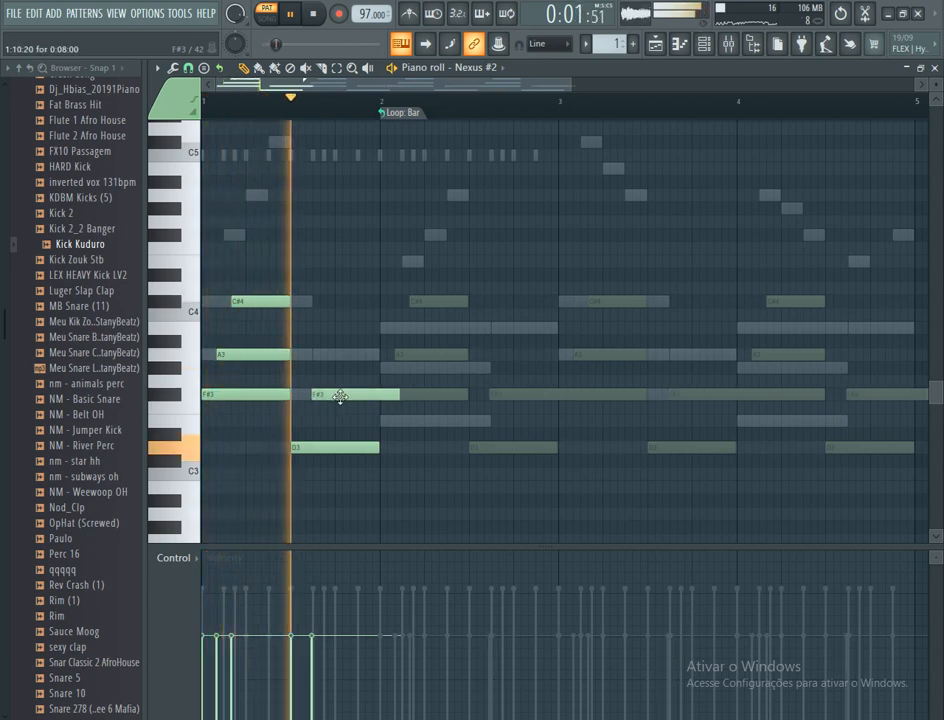
key("space")
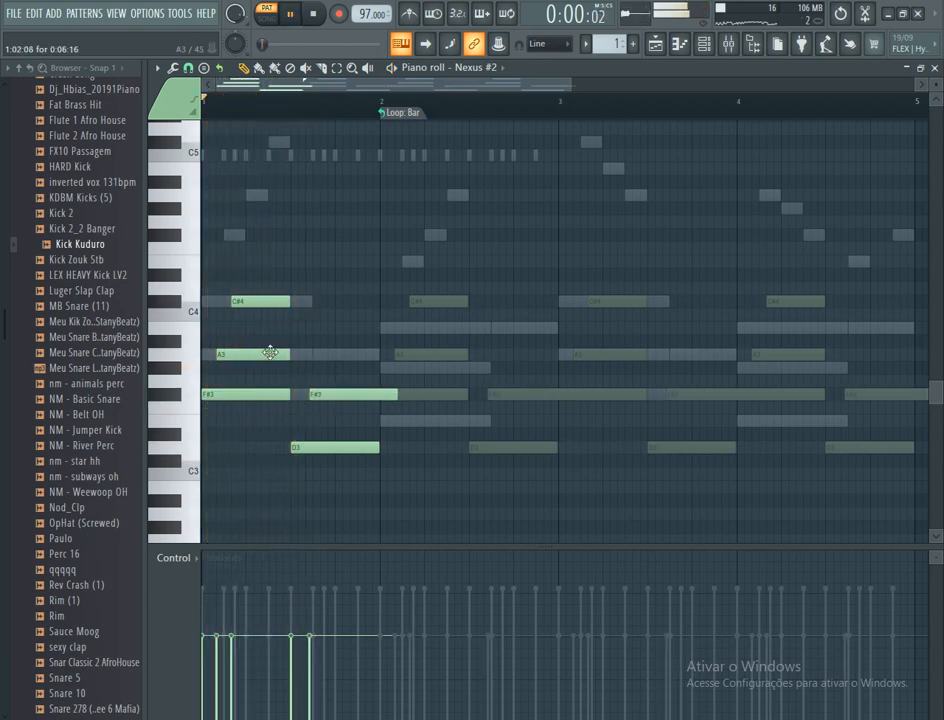
left_click_drag(322, 400, 305, 394)
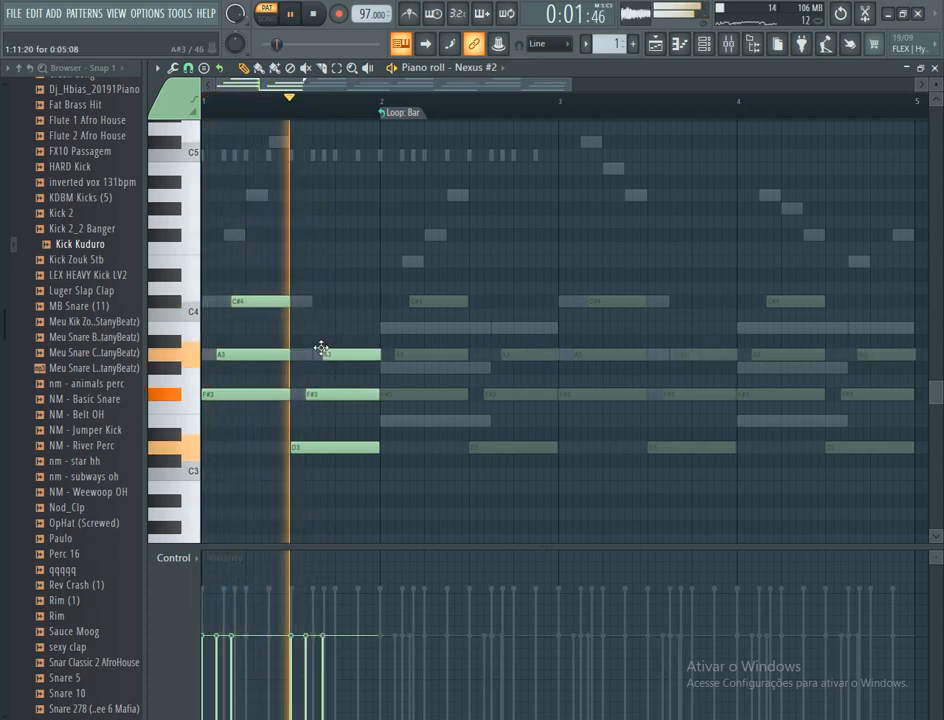
left_click_drag(322, 351, 341, 356)
key("space")
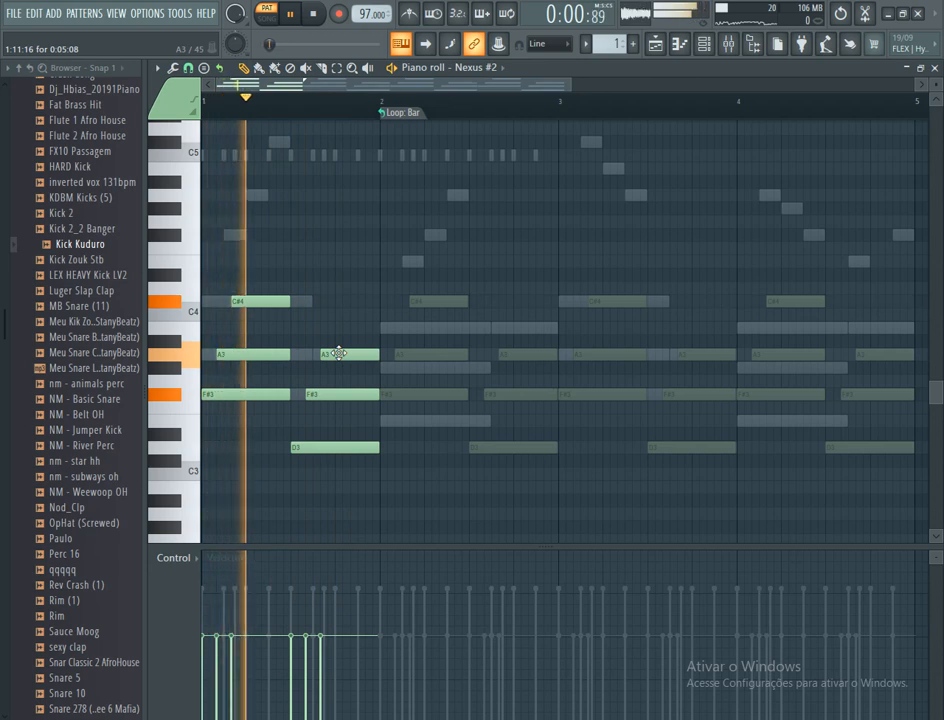
key("space")
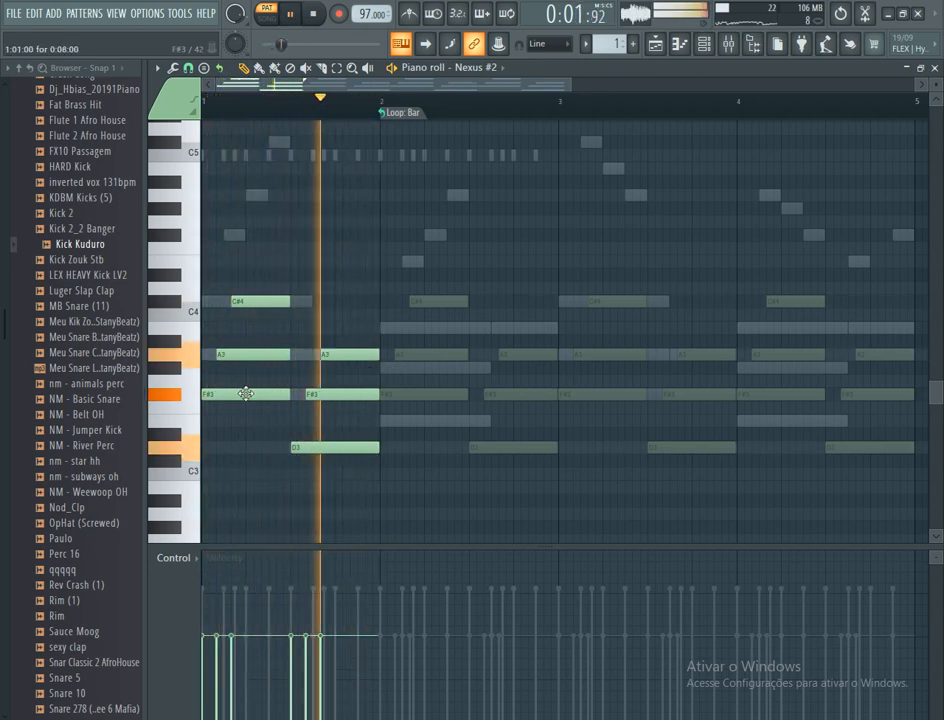
key("space")
- Draw staggered E3, G#3 and B3 notes in the first half of bar 2, all ending at mid-bar
left_click_drag(413, 388, 381, 403)
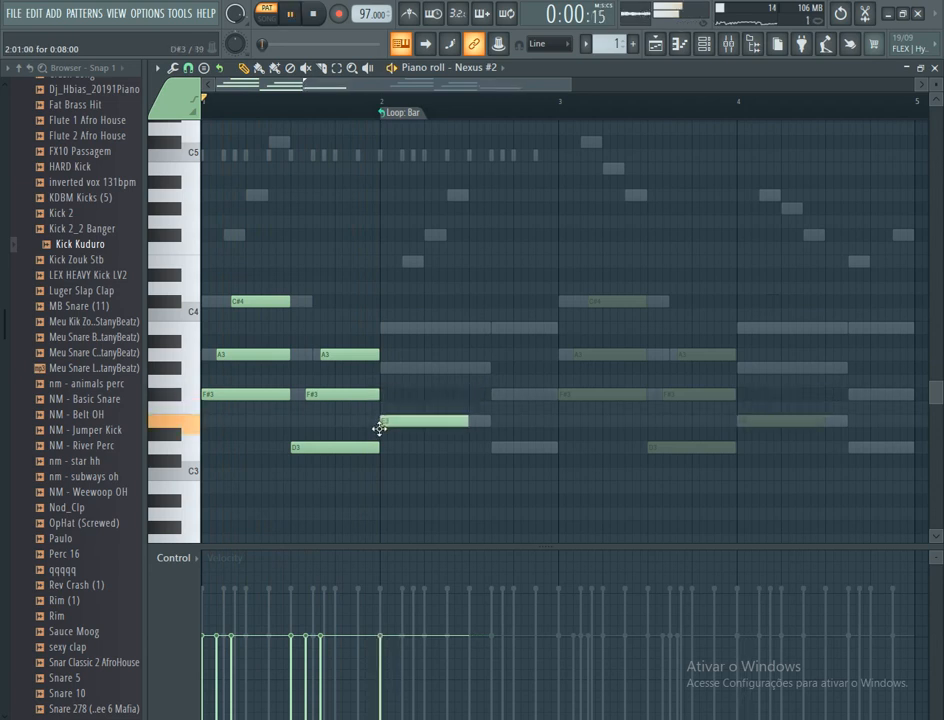
left_click(432, 369)
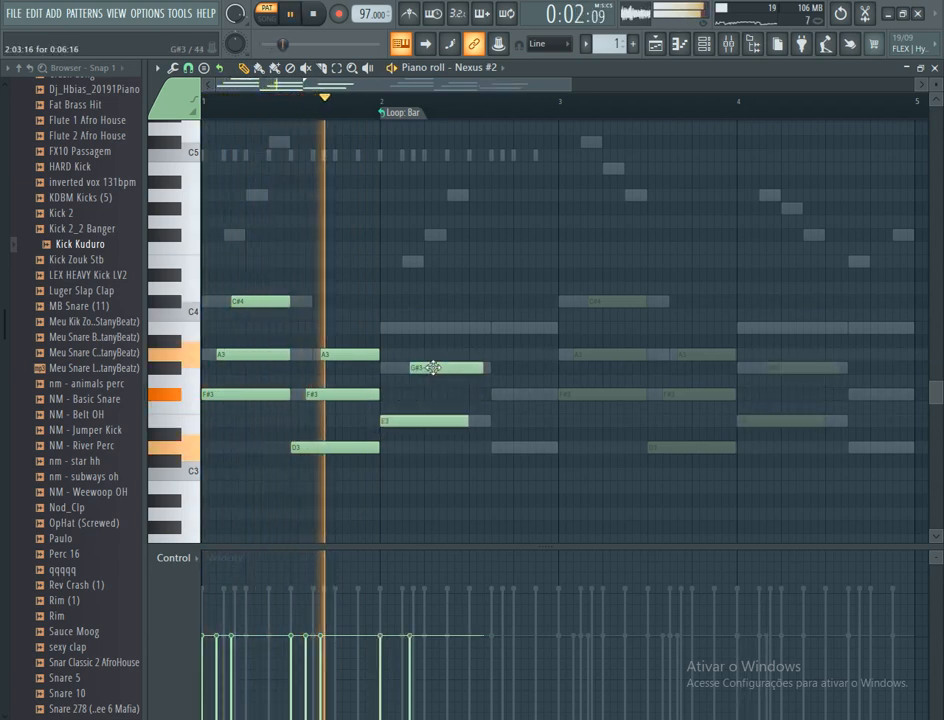
left_click_drag(440, 370, 423, 370)
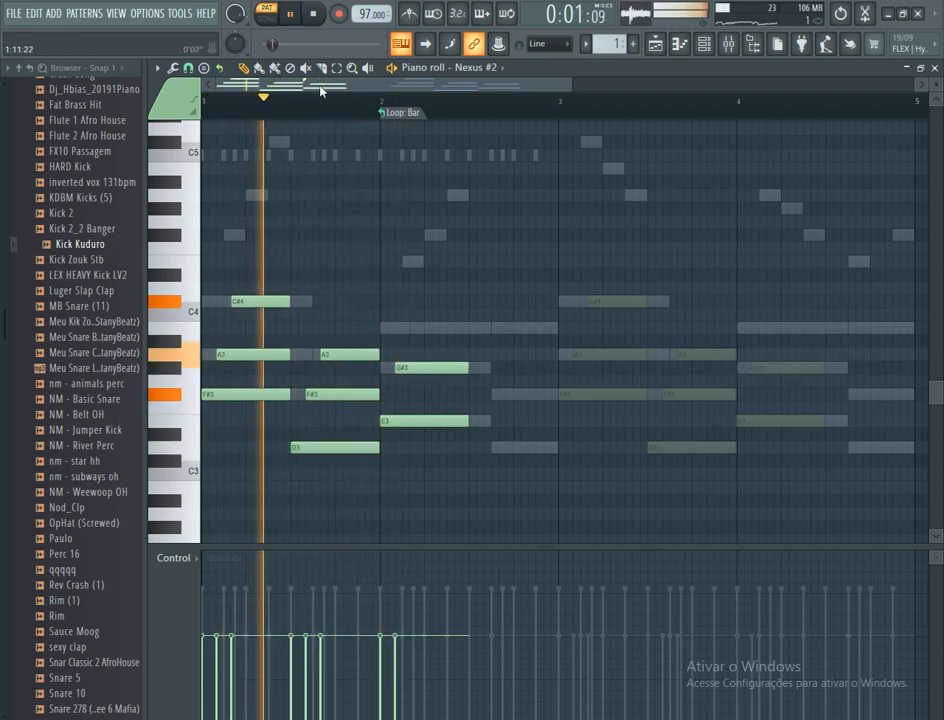
left_click_drag(316, 88, 337, 88)
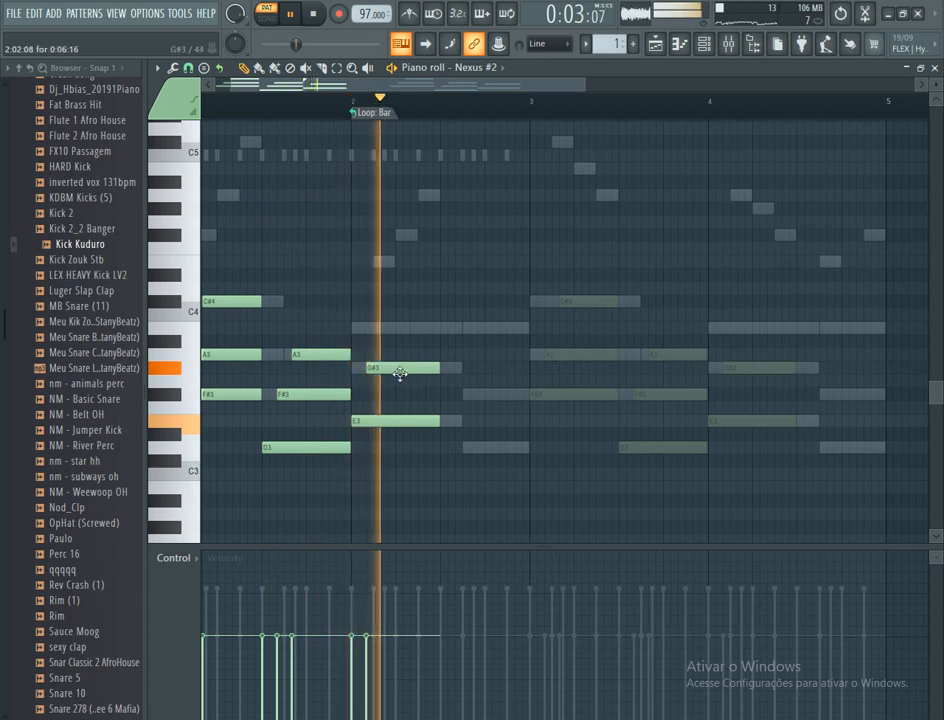
left_click_drag(413, 330, 405, 326)
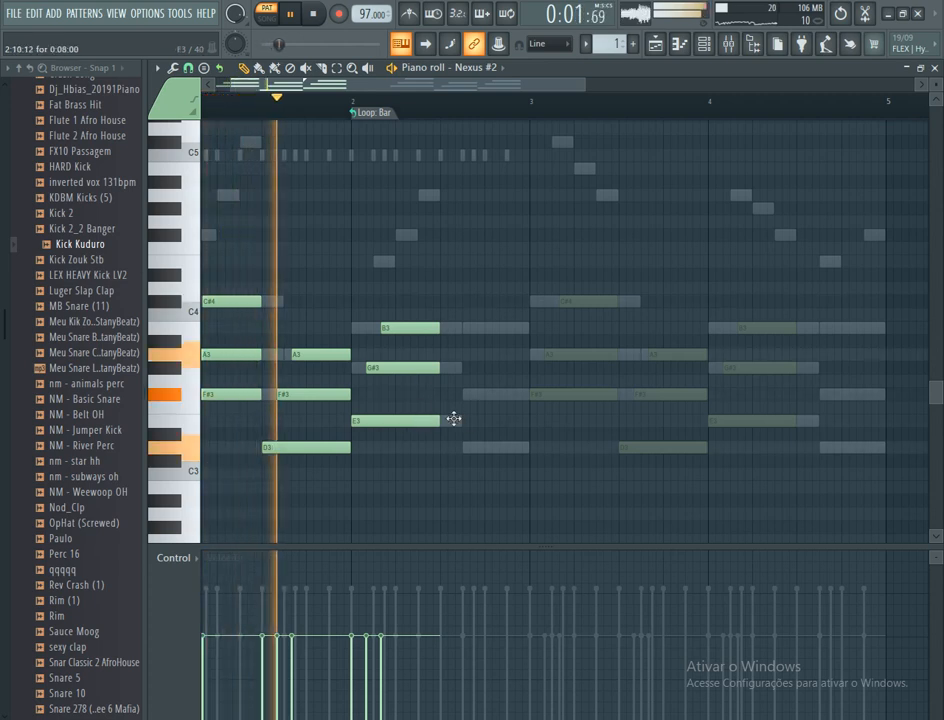
- Draw staggered D3, F#3 and A3 notes in the second half of bar 2, all ending at the start of bar 3
left_click(448, 421)
left_click_drag(445, 423, 449, 451)
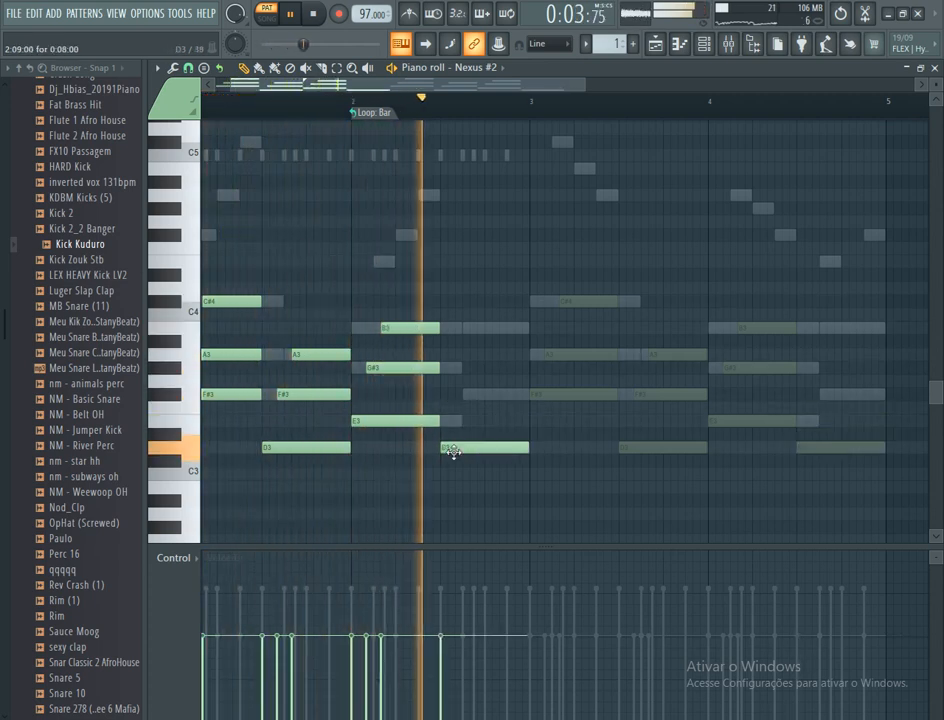
left_click_drag(471, 393, 492, 394)
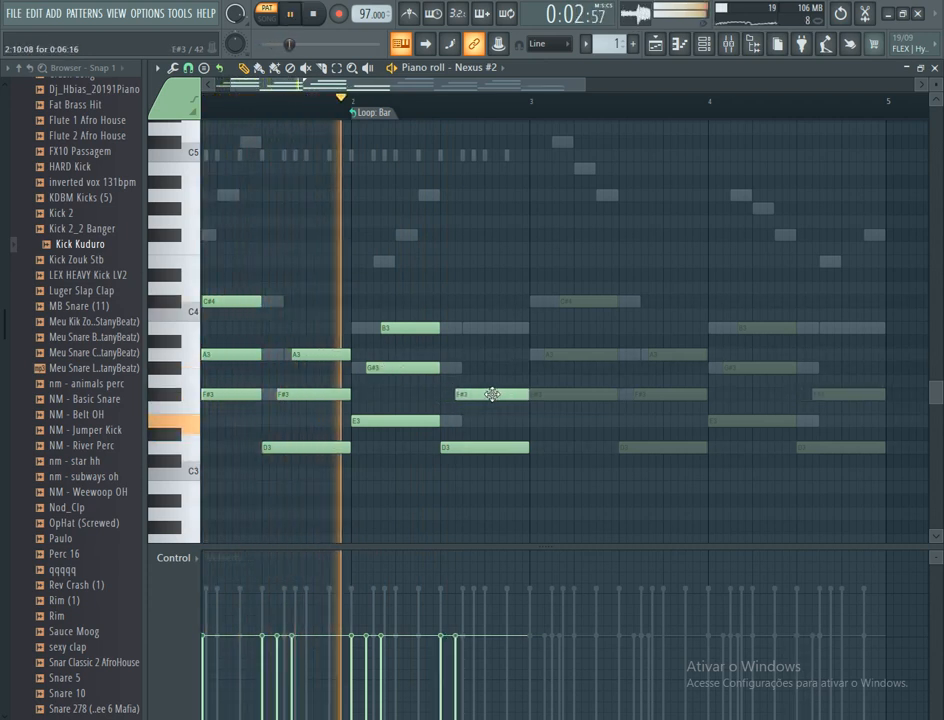
key("space")
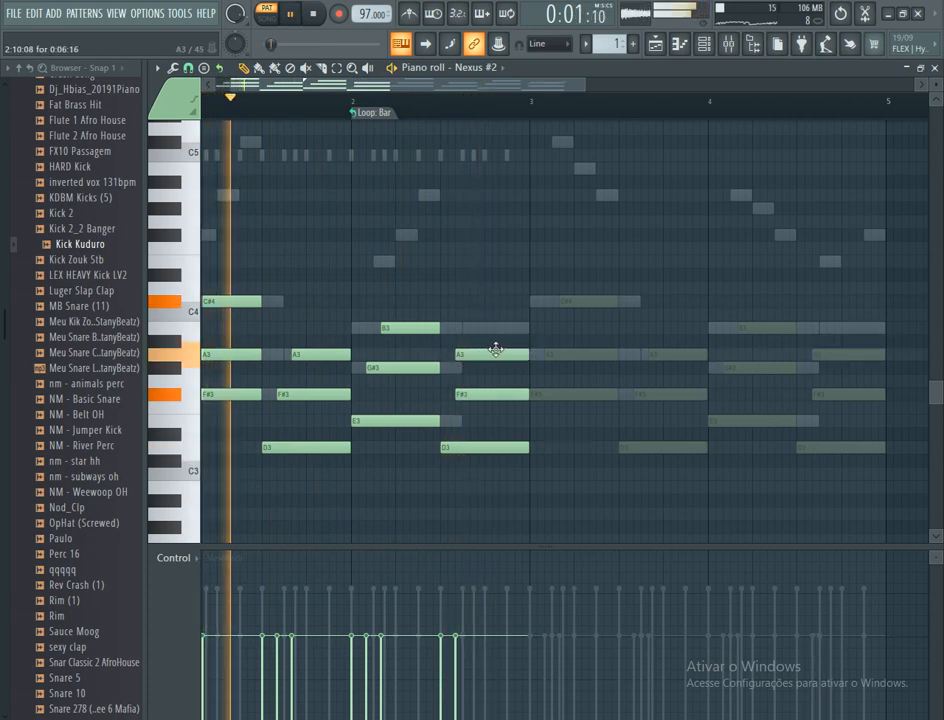
right_click(474, 358)
left_click(484, 354)
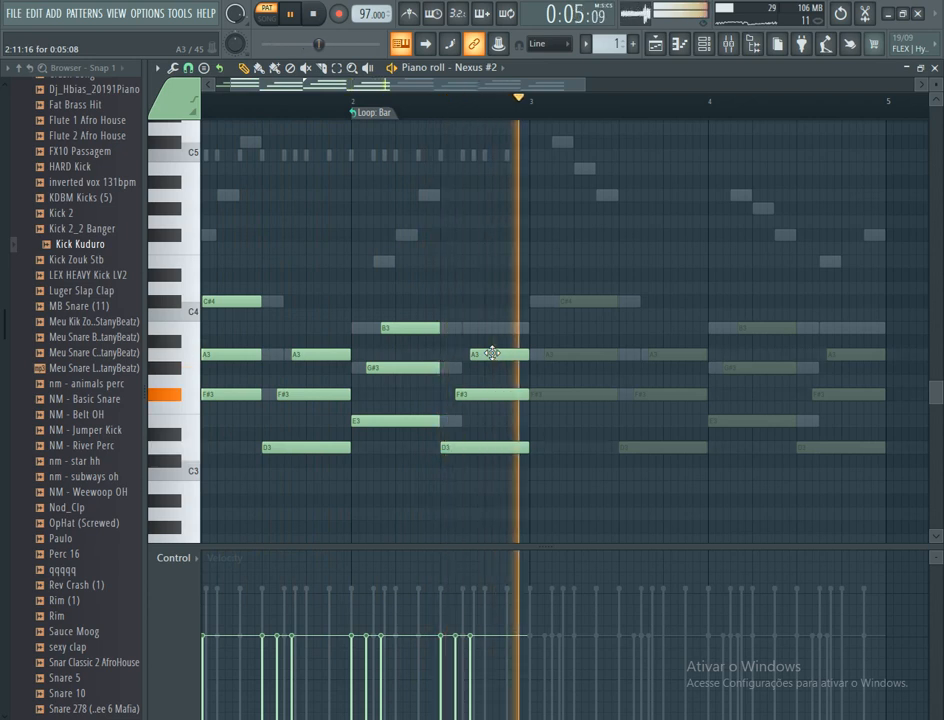
- Duplicate the two-bar Nexus #2 arpeggiated chords into bars 3 and 4
left_click_drag(231, 87, 184, 86)
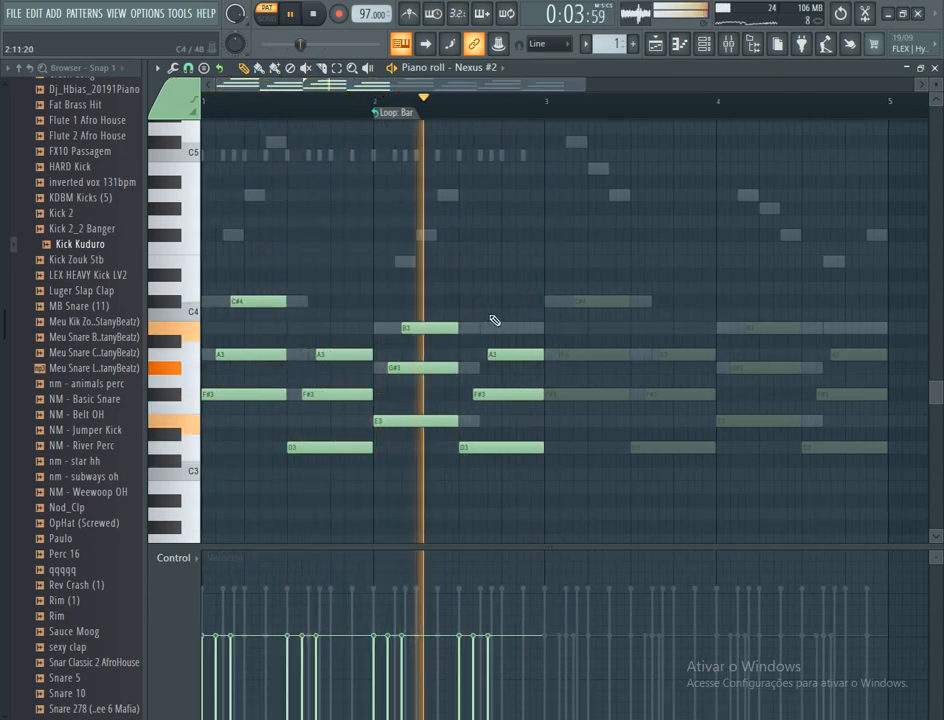
key("ctrl+b")
key("ctrl+d")
- Add a C#5 melody note at step 5 of bar 1 above the chords and shorten it
scroll(242, 306, "up", 2)
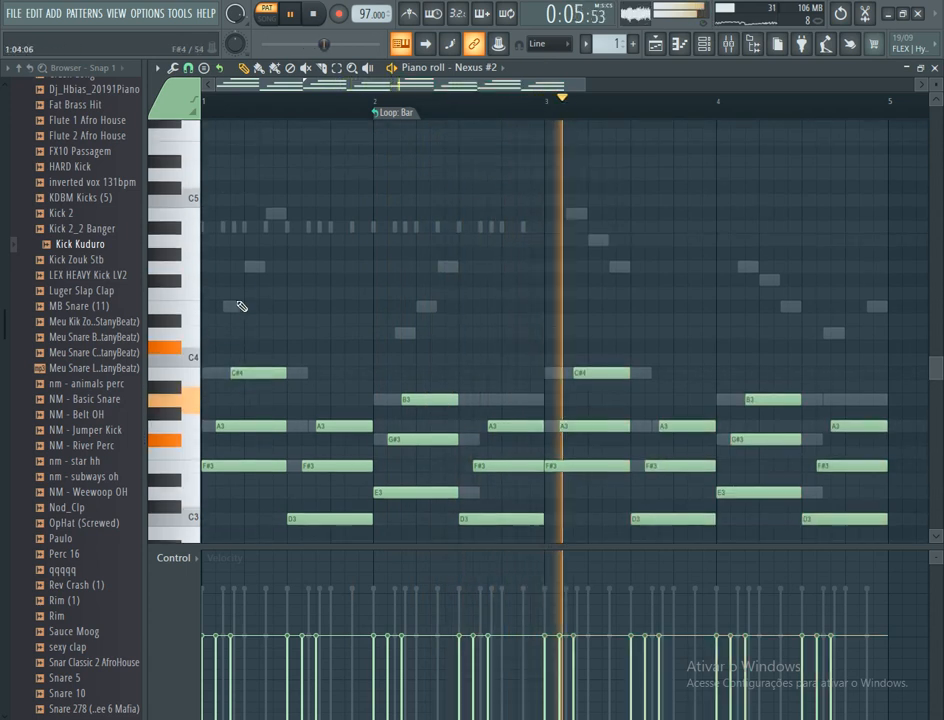
key("space")
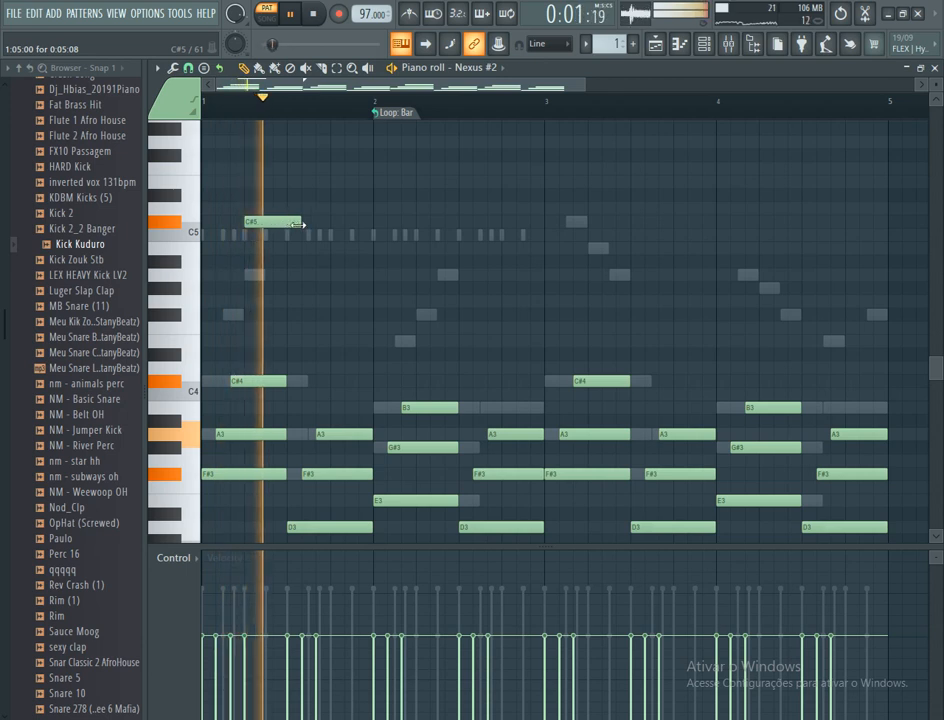
left_click_drag(292, 223, 258, 222)
key("space")
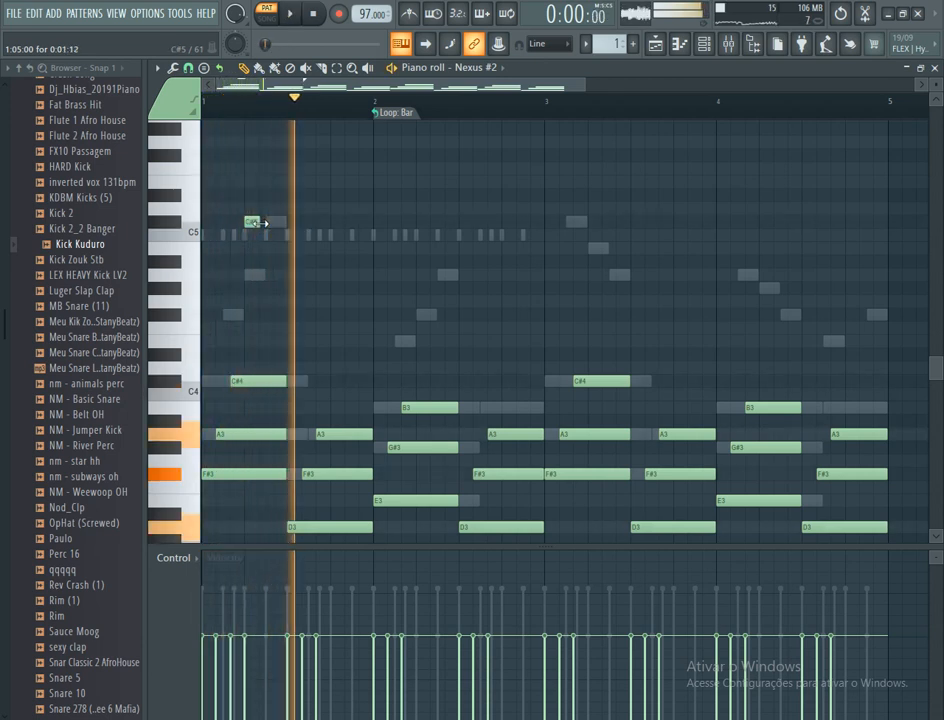
- Place a two-step D5 note at step 11 of bar 1 and a two-step C#5 note at the start of bar 2
key("space")
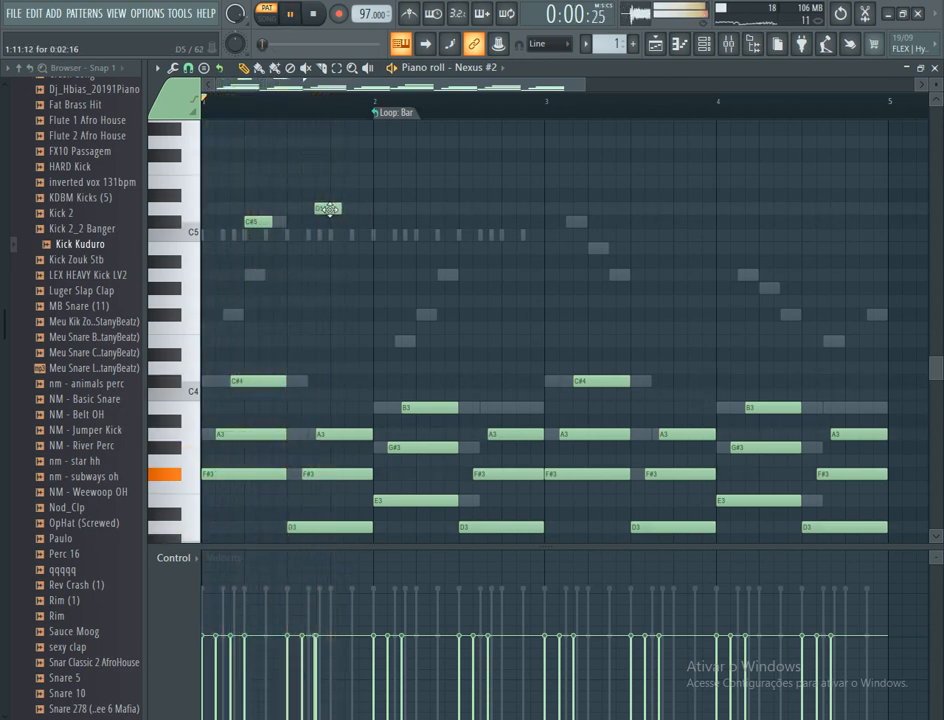
left_click_drag(558, 86, 454, 83)
left_click_drag(398, 209, 386, 210)
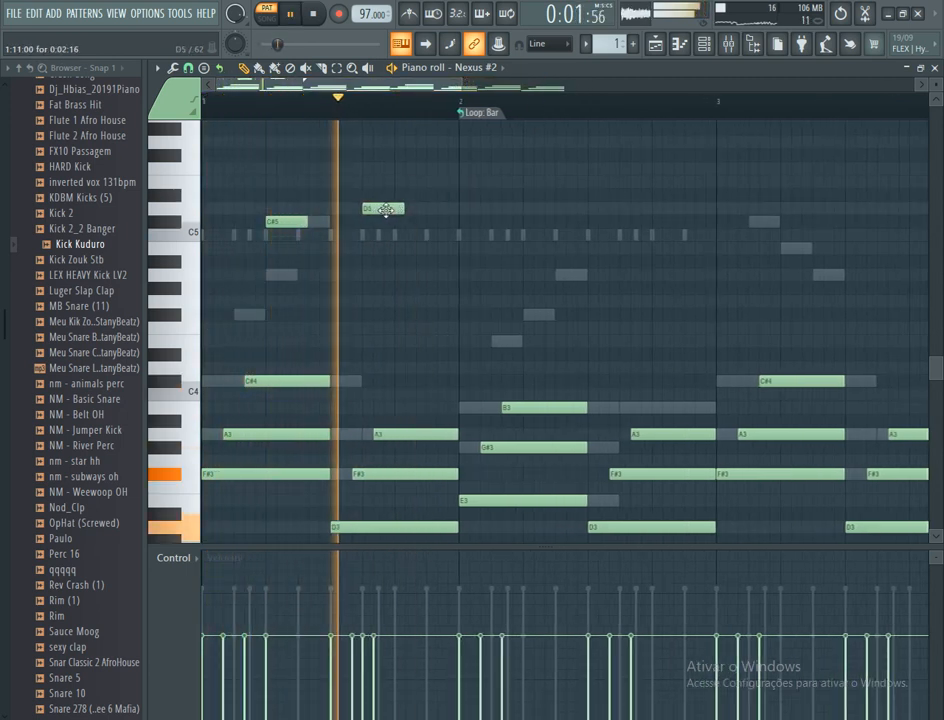
key("space")
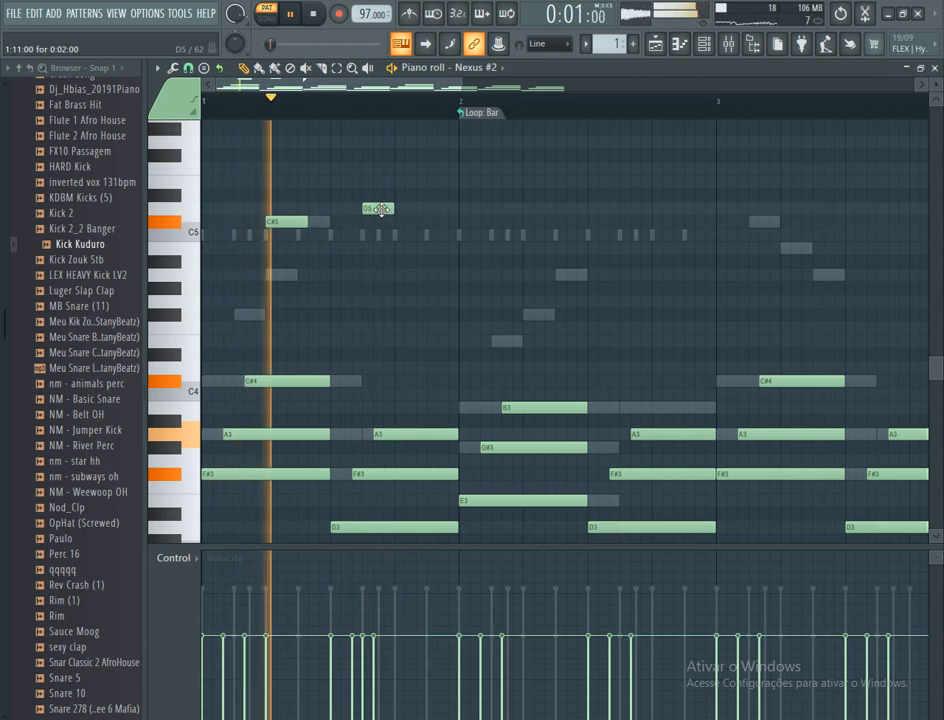
left_click(460, 234)
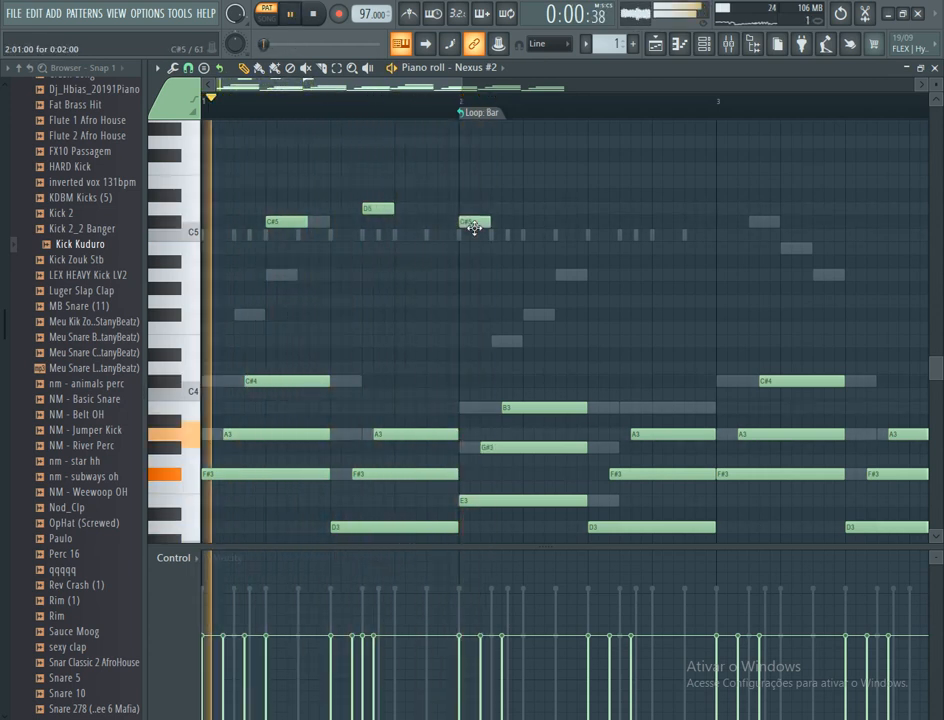
- Try the C#5 note at the start of bar 2 four steps long and on B4, and remove it from the melody
left_click_drag(499, 221, 522, 226)
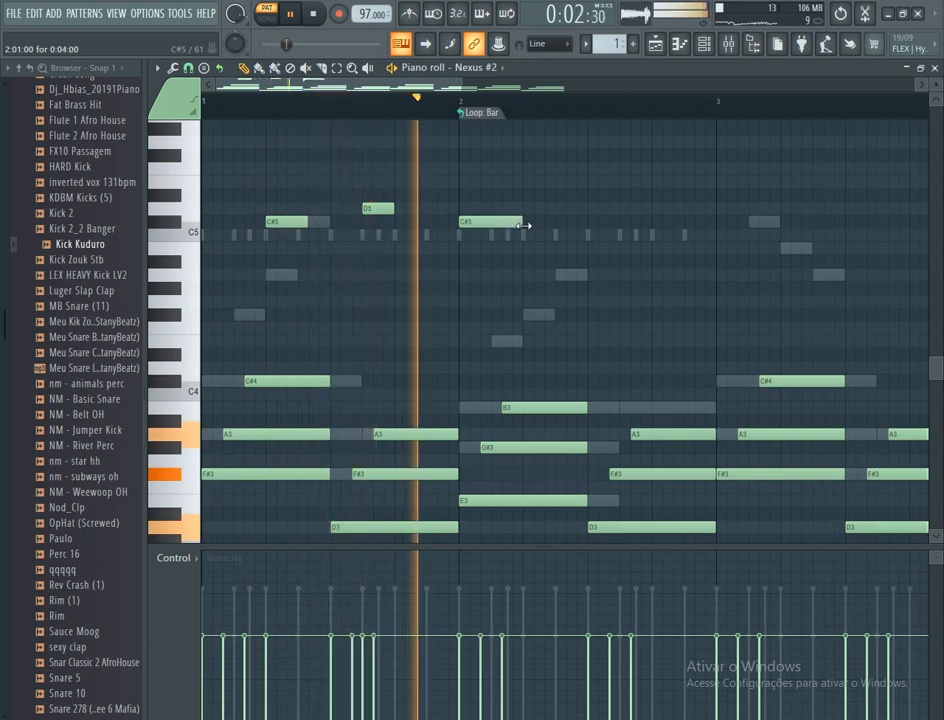
key("space")
key("space")
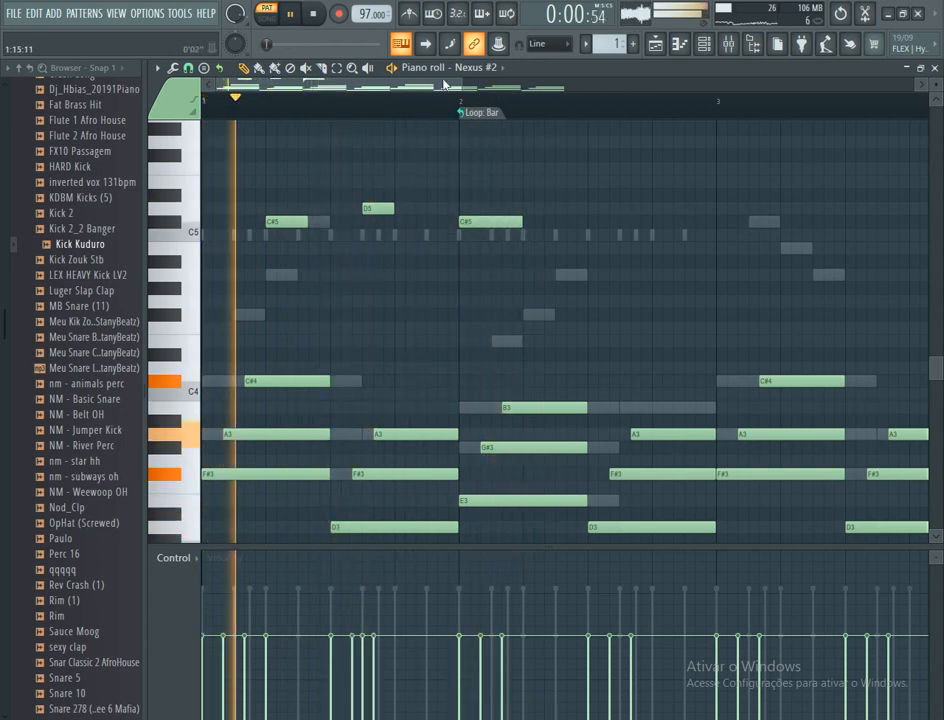
left_click_drag(462, 86, 524, 88)
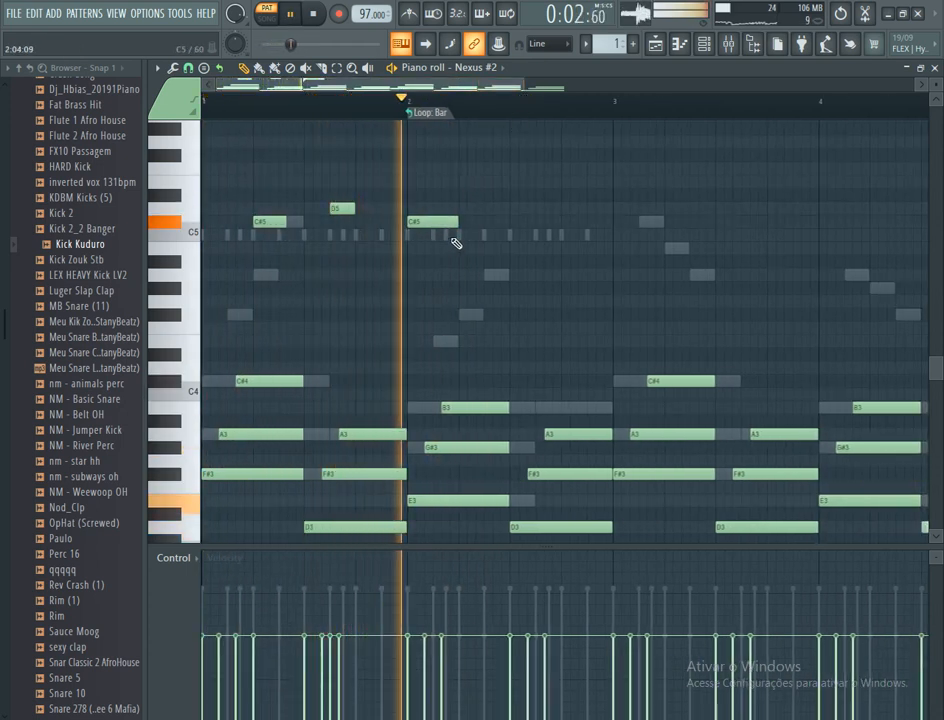
key("space")
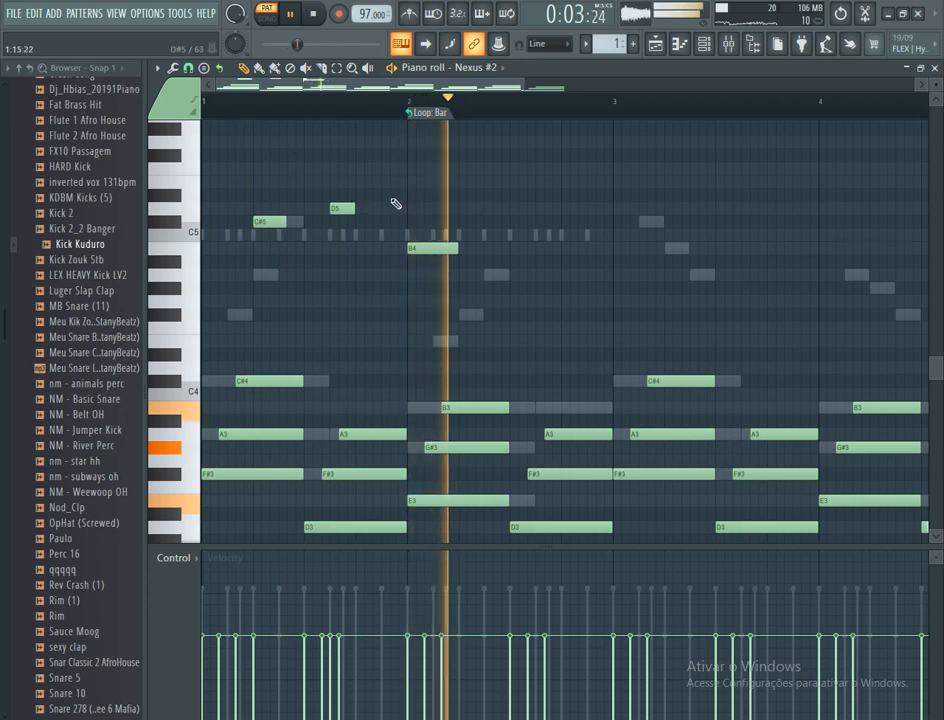
left_click_drag(432, 247, 430, 221)
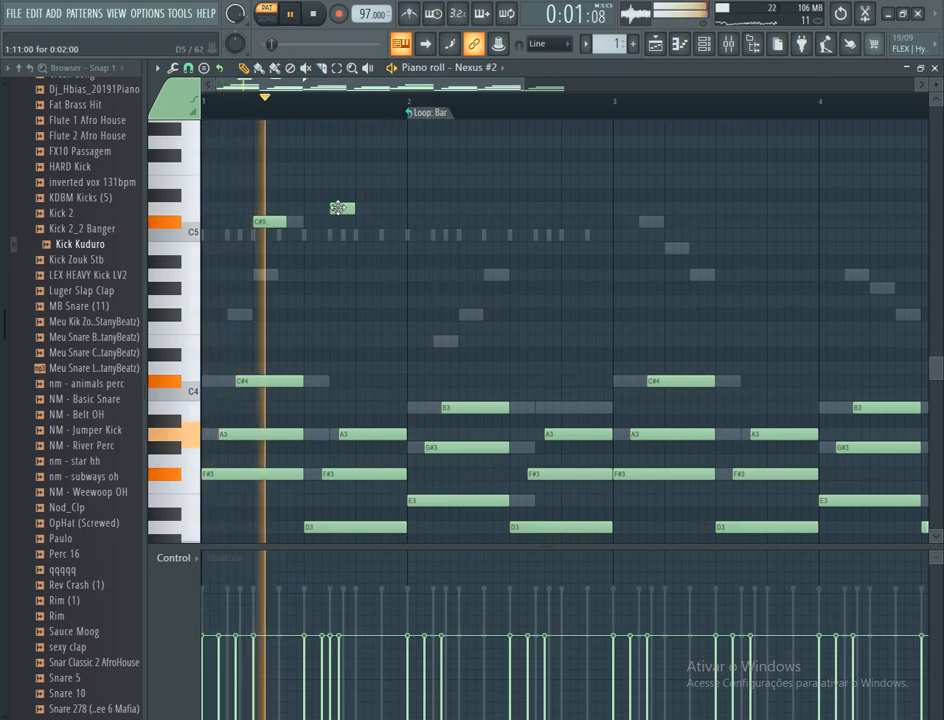
- Add a two-step C#5 at step 13 and a two-step B4 at step 15 of bar 1, following the D5
key("space")
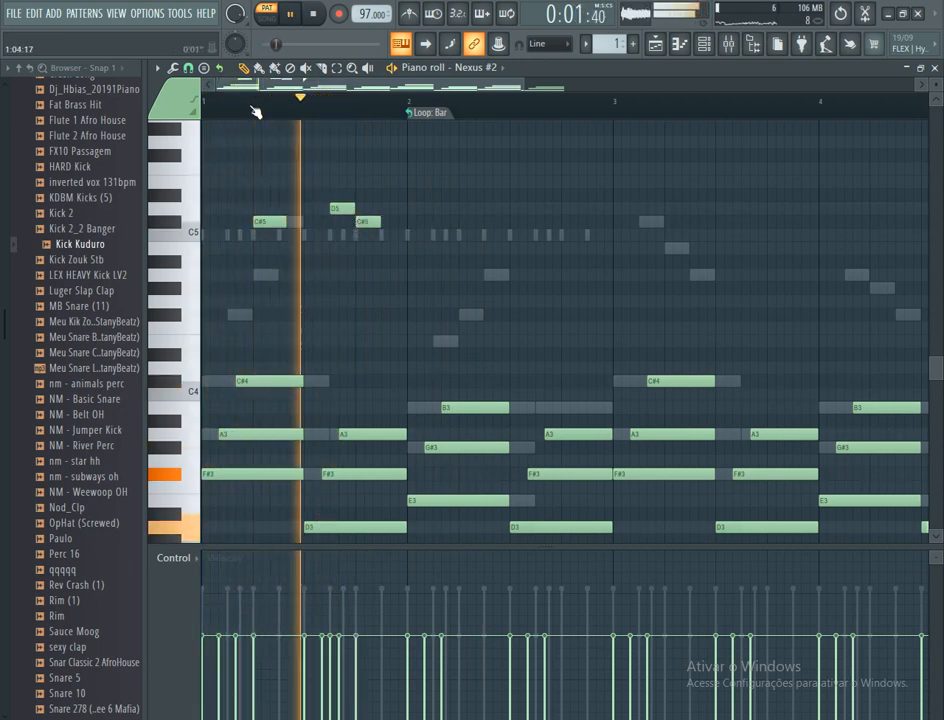
key("ctrl+s")
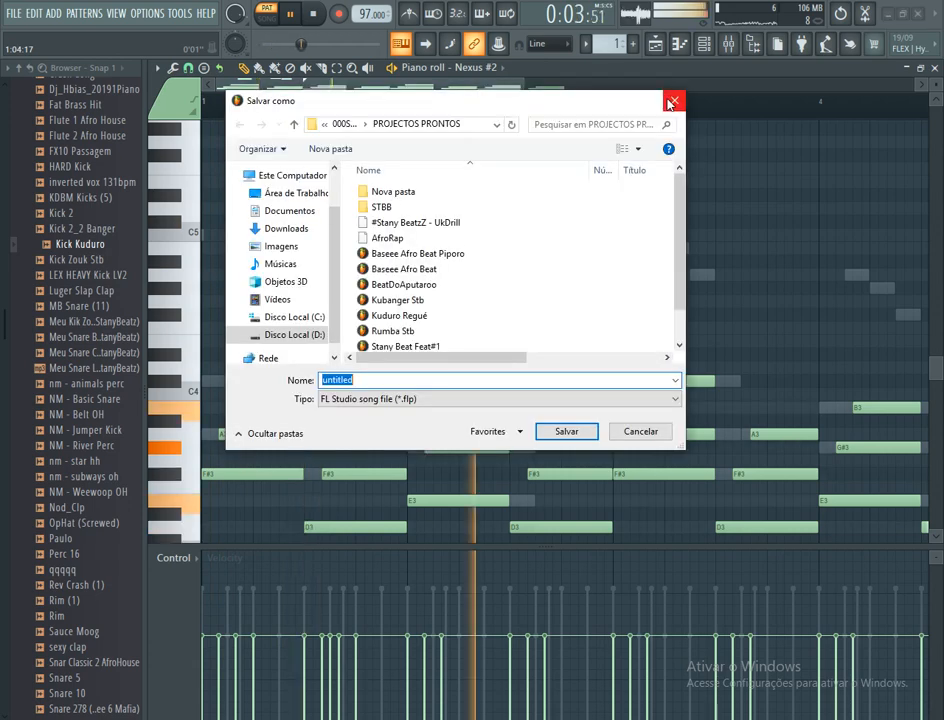
left_click(670, 99)
key("space")
key("space")
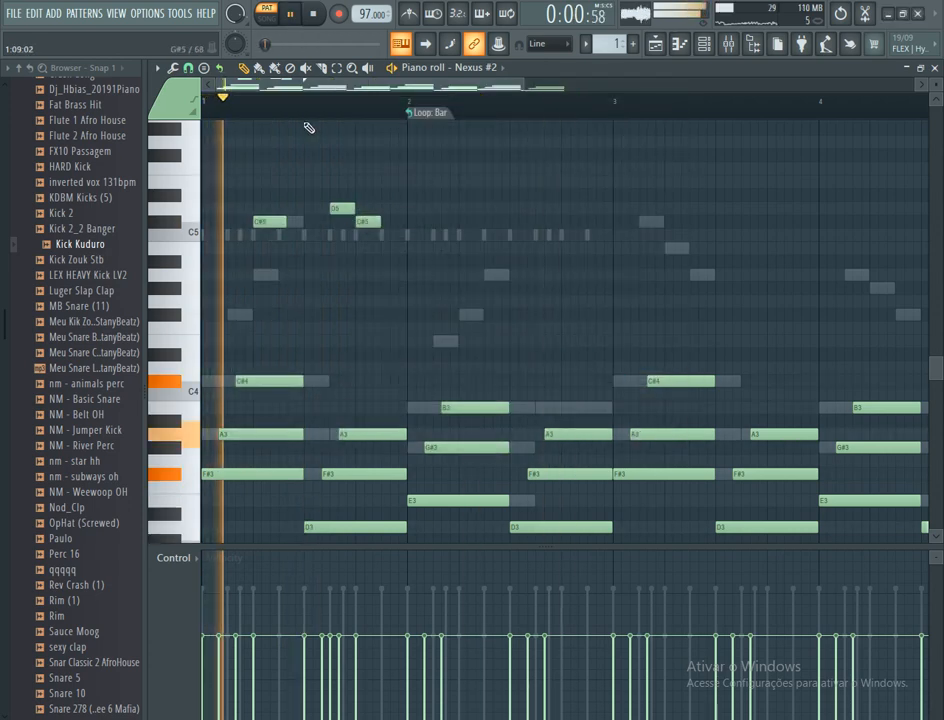
key("space")
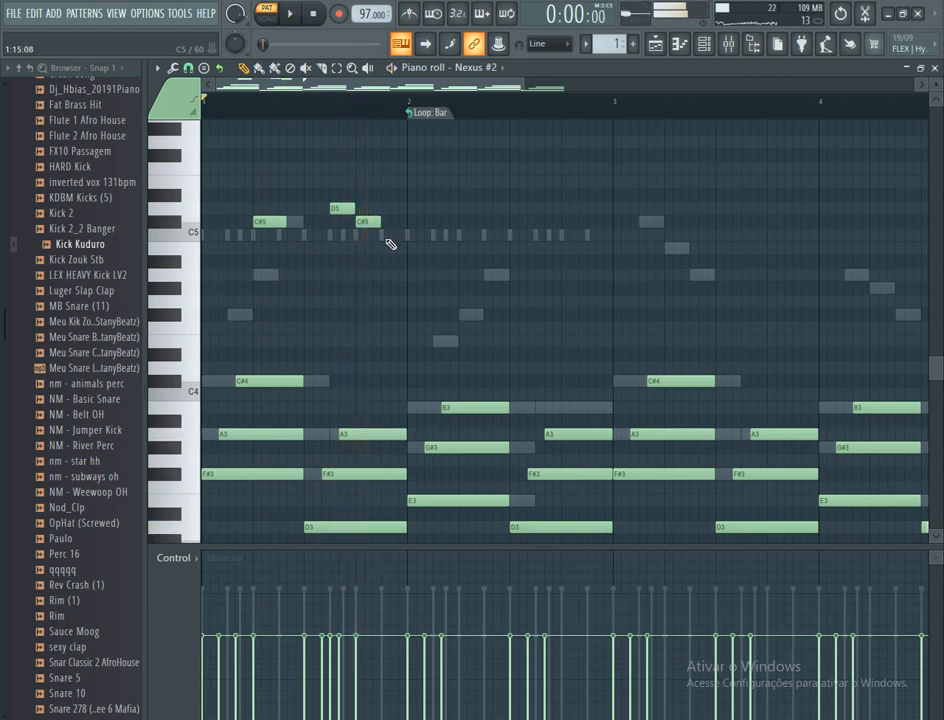
left_click_drag(383, 237, 381, 250)
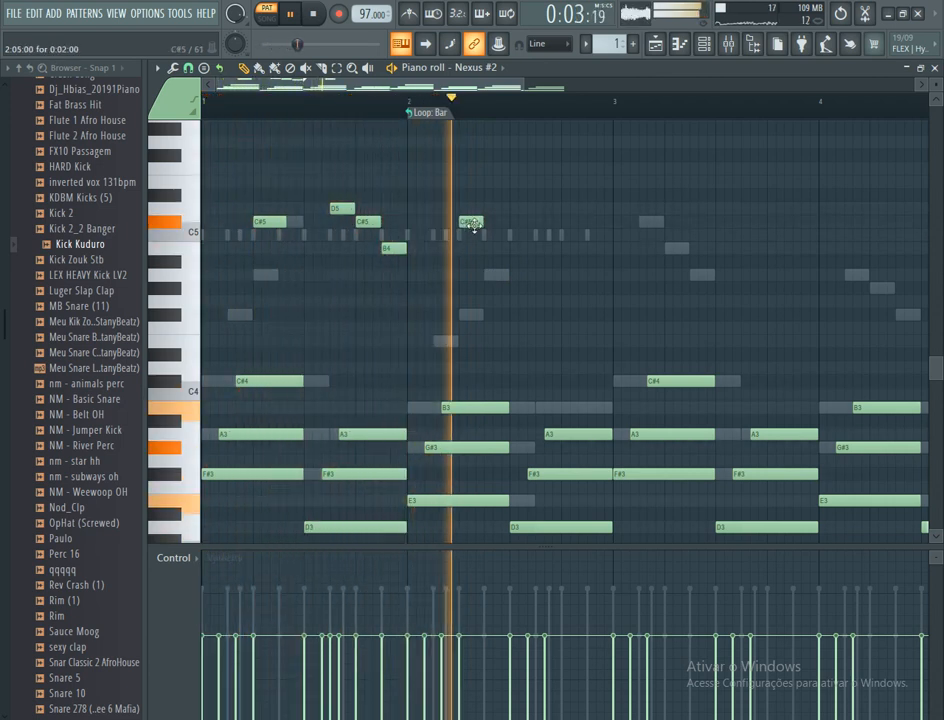
- Place a B4 melody note at step 5 of bar 2 and lengthen it to four steps
left_click(470, 222)
key("space")
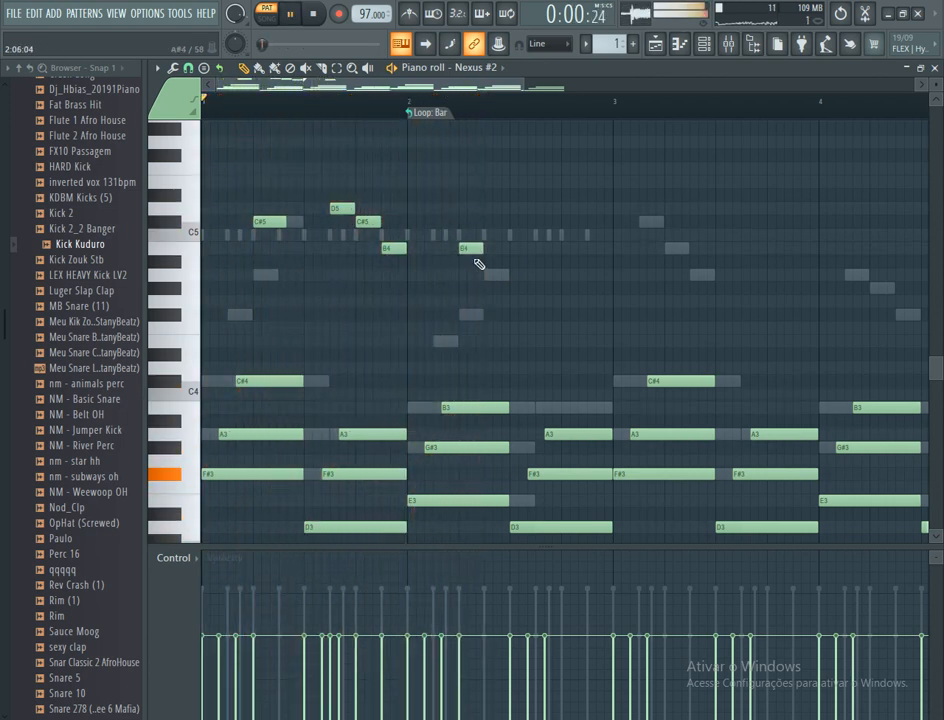
left_click_drag(484, 248, 509, 248)
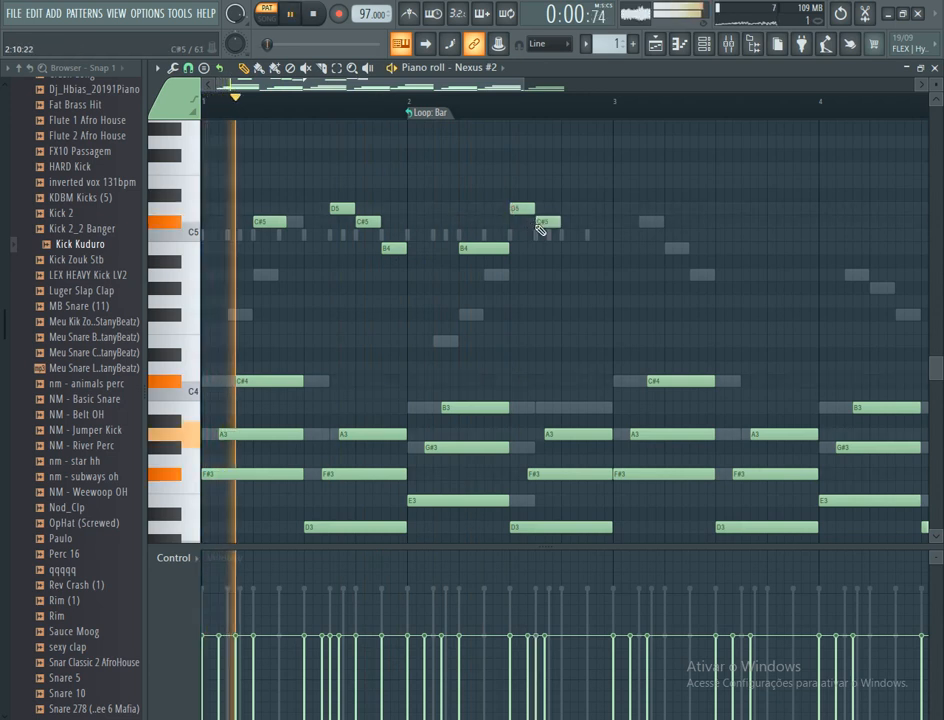
- Set two-step D5, C#5 and A4 notes at steps 11, 13 and 15 of bar 2 to close the phrase
left_click_drag(540, 230, 573, 219)
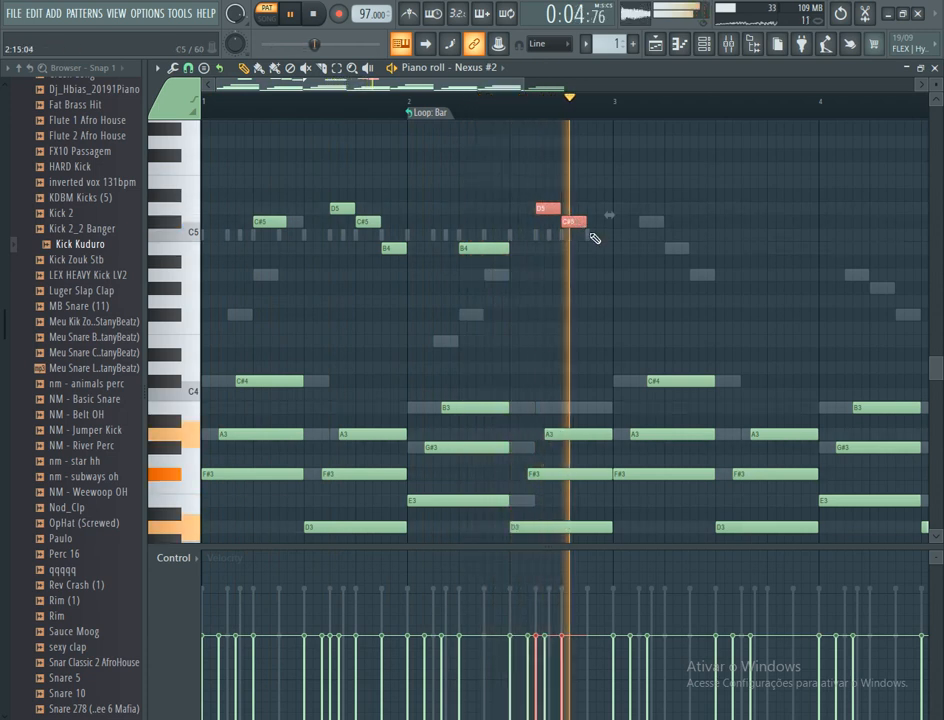
key("space")
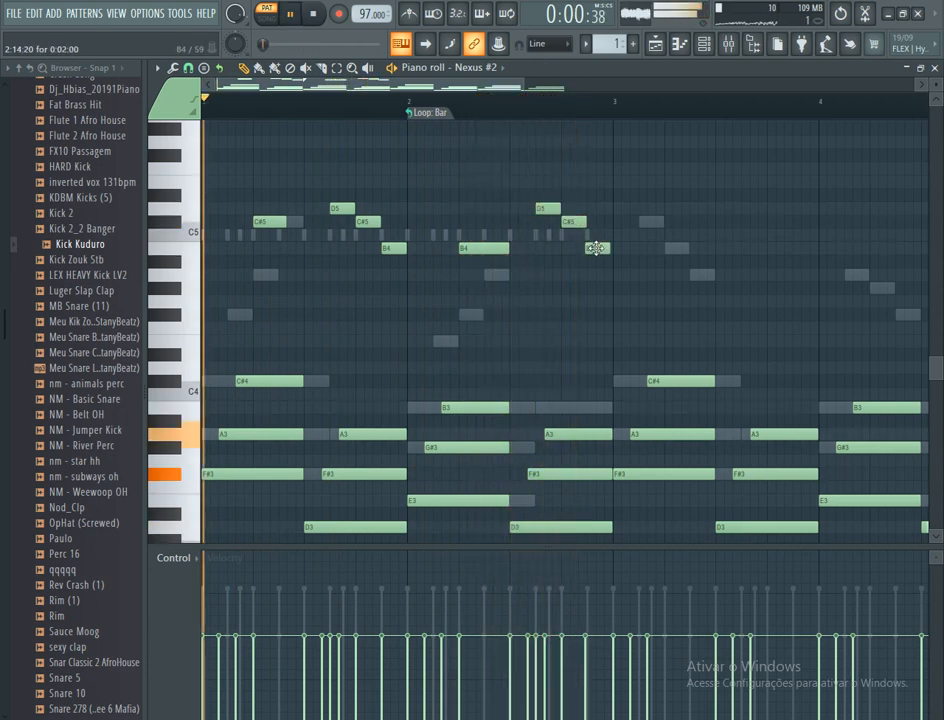
left_click_drag(596, 248, 598, 267)
left_click_drag(414, 87, 436, 88)
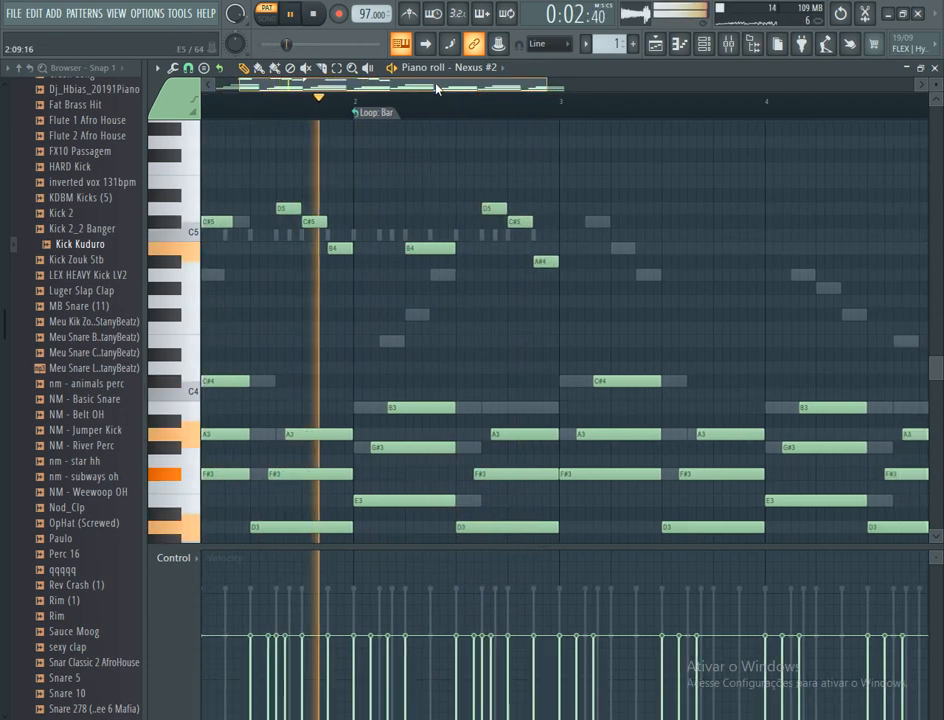
left_click_drag(544, 262, 545, 276)
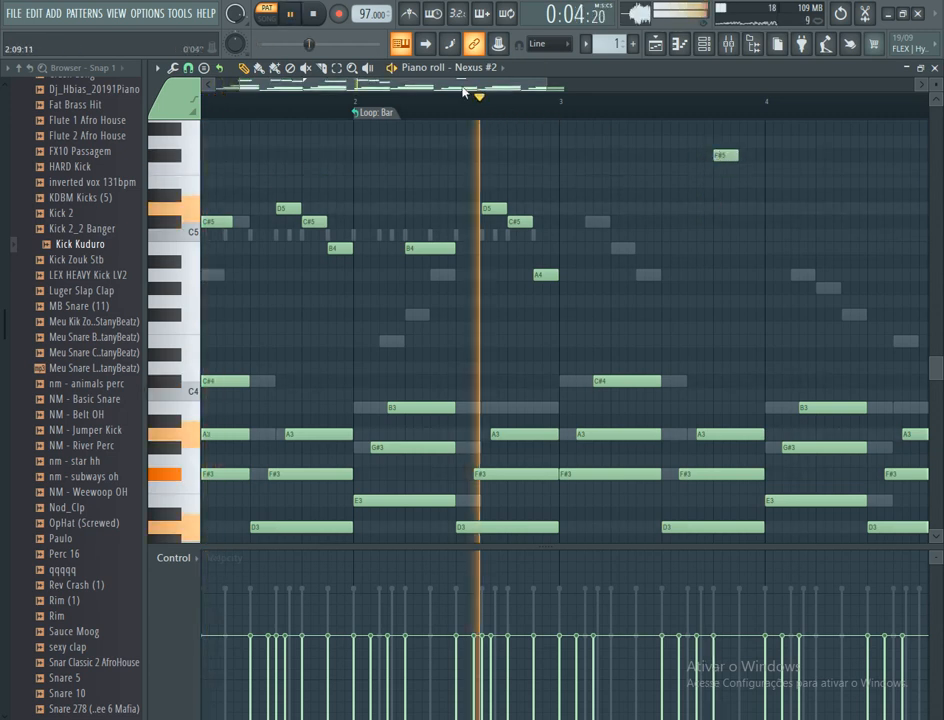
- Add two-step F#5 and E5 melody notes at steps 13 and 15 of bar 3
left_click_drag(463, 91, 537, 97)
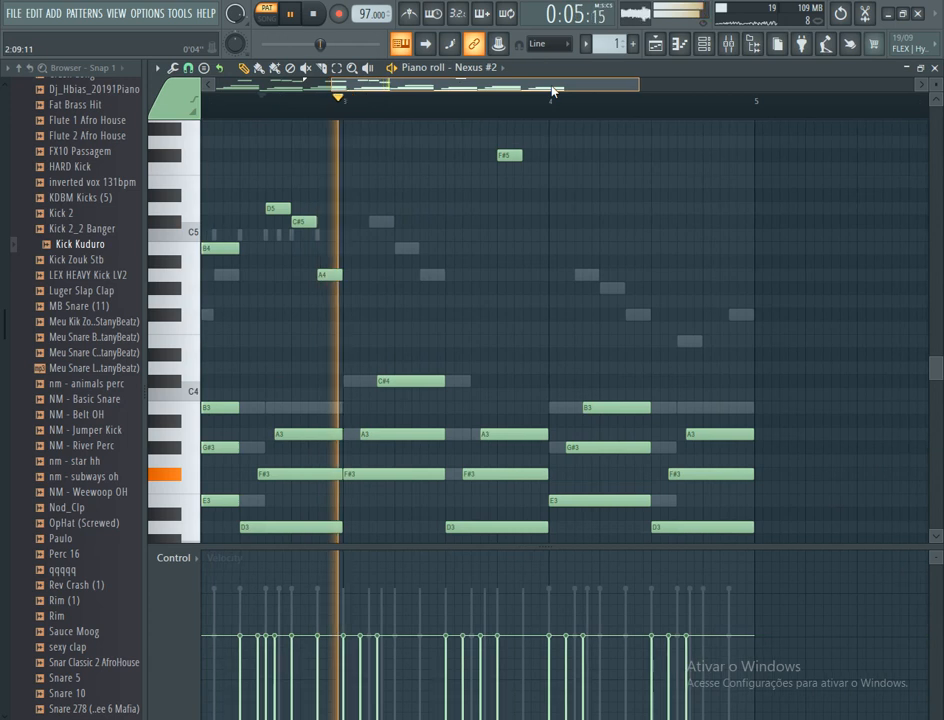
left_click(534, 169)
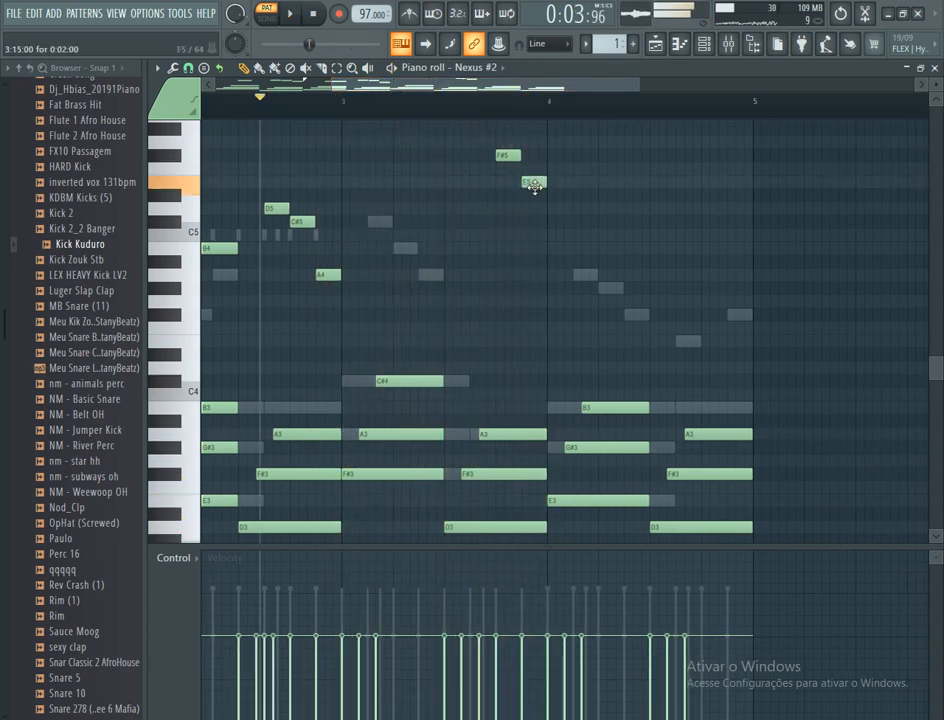
left_click(443, 101)
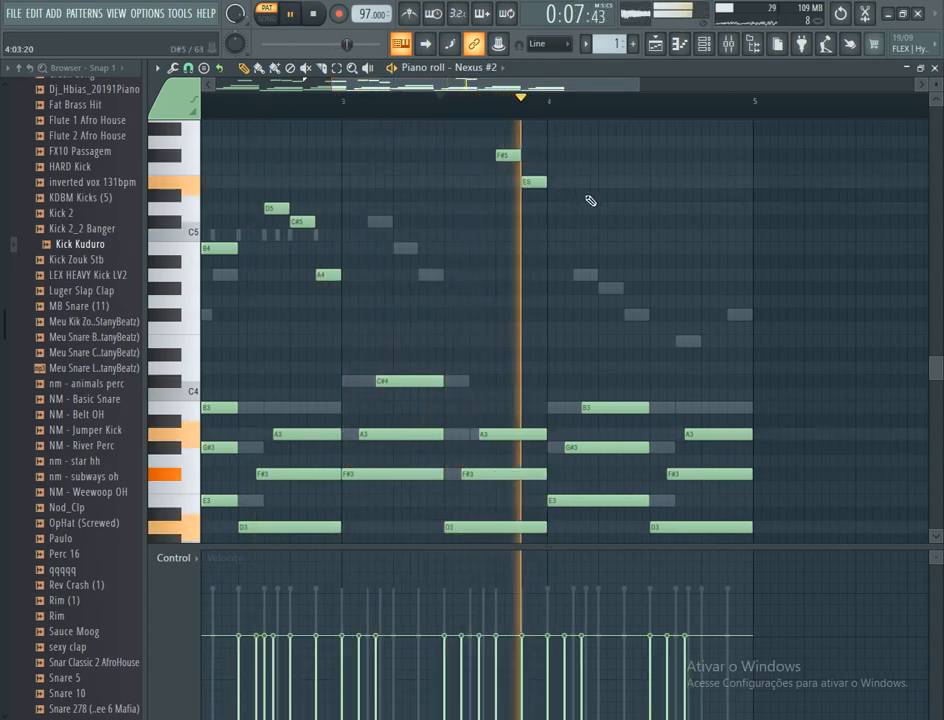
- Build a rising run of two-step B4, C#5 and D5 notes at steps 5, 7 and 9 of bar 4
key("space")
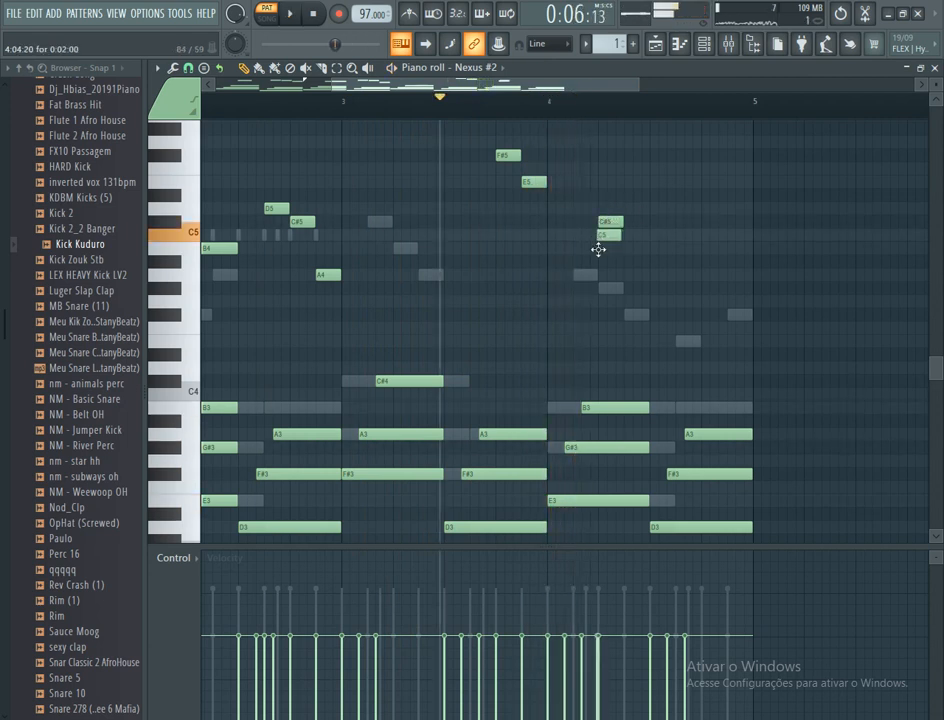
right_click(612, 222)
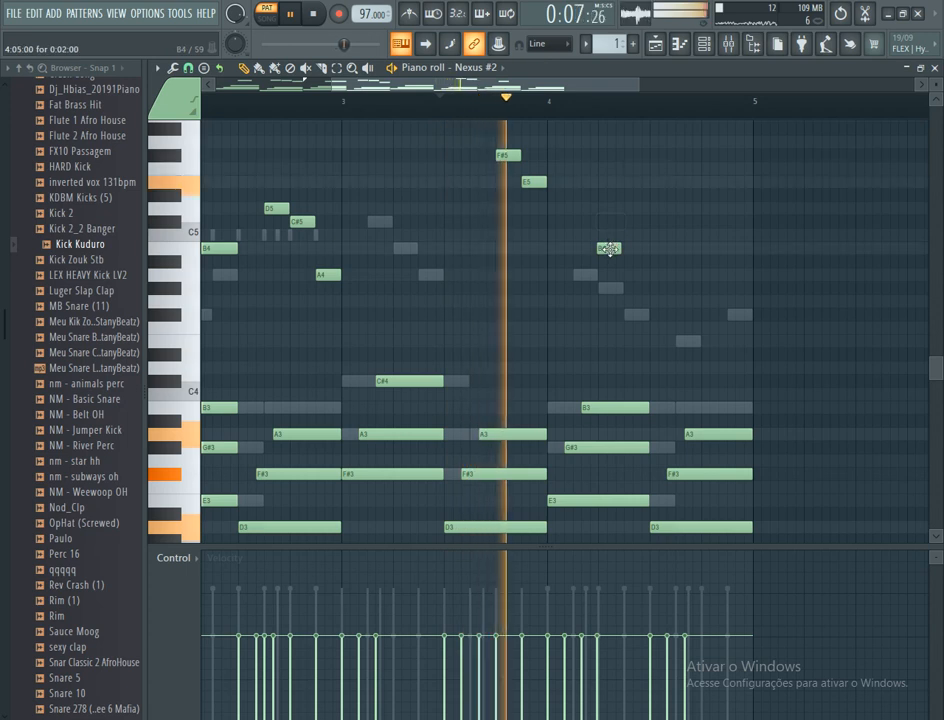
key("space")
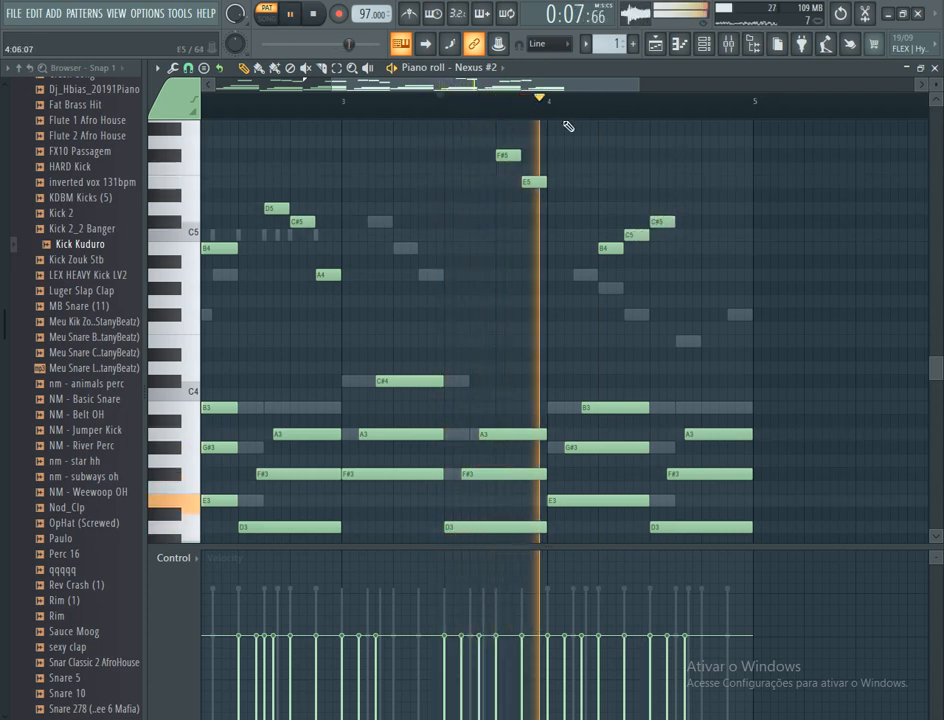
left_click_drag(463, 89, 505, 89)
key("space")
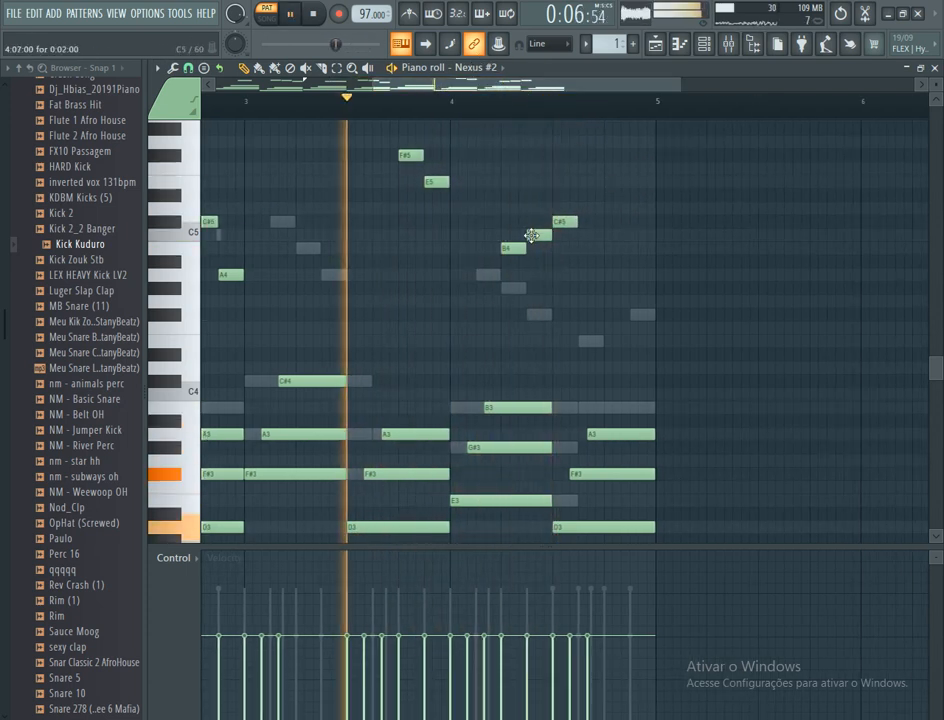
left_click_drag(531, 235, 565, 206)
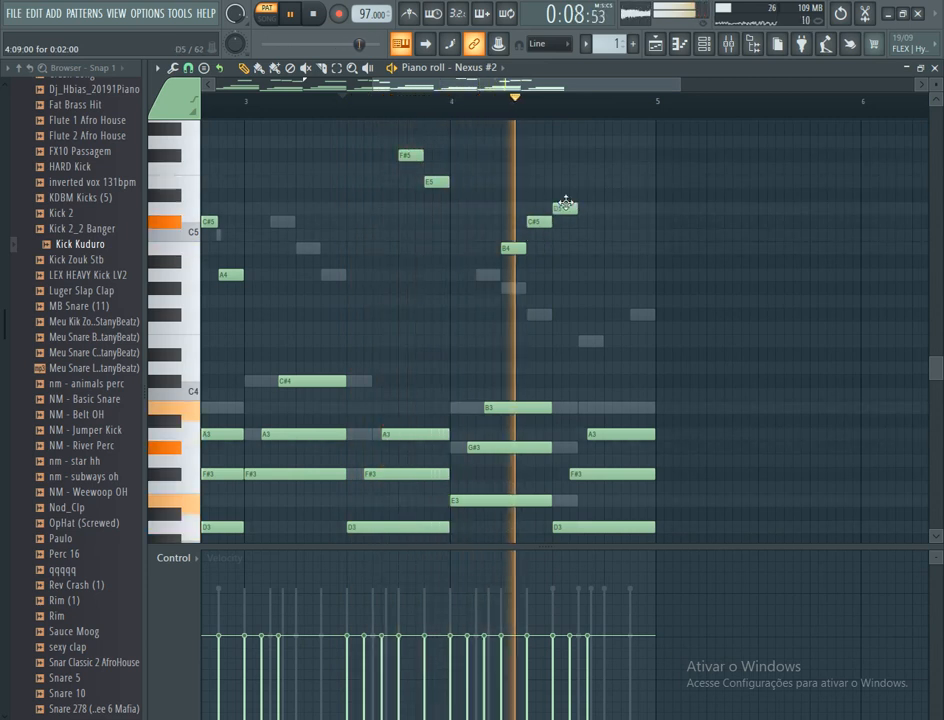
key("space")
key("space")
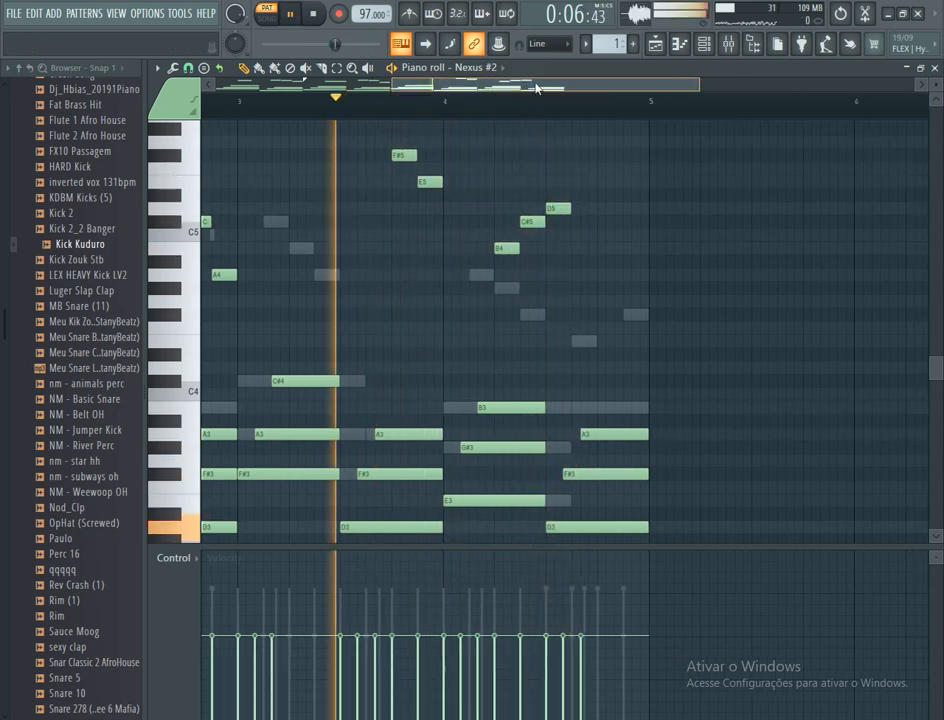
- Finish the bar 4 melody with a two-step D5 at step 13 and a two-step C#5 at step 15
scroll(533, 160, "right", 2)
left_click(521, 222)
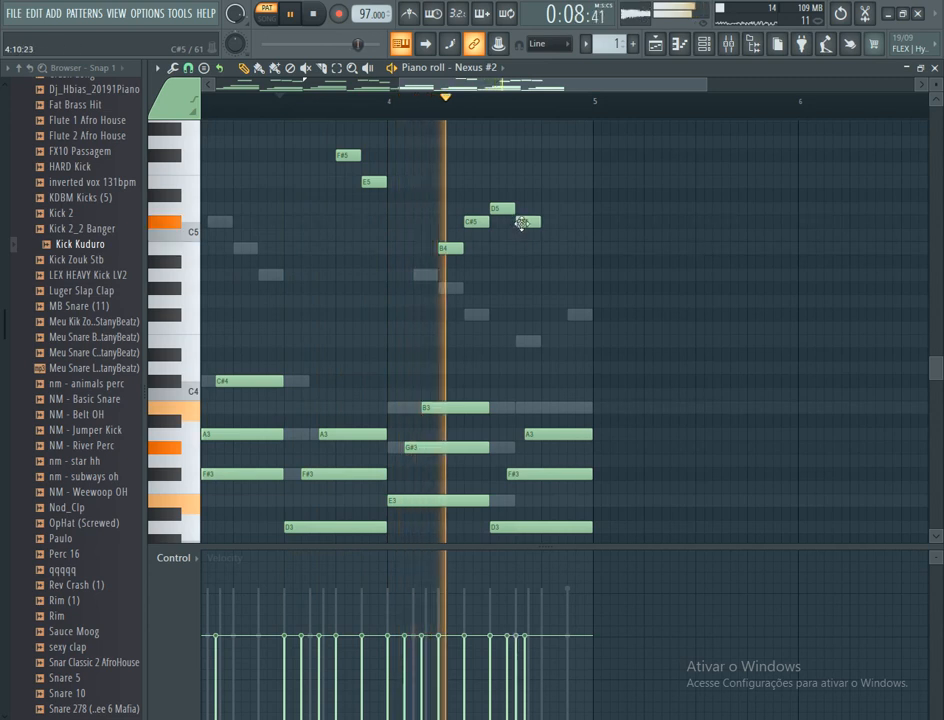
left_click_drag(528, 228, 554, 215)
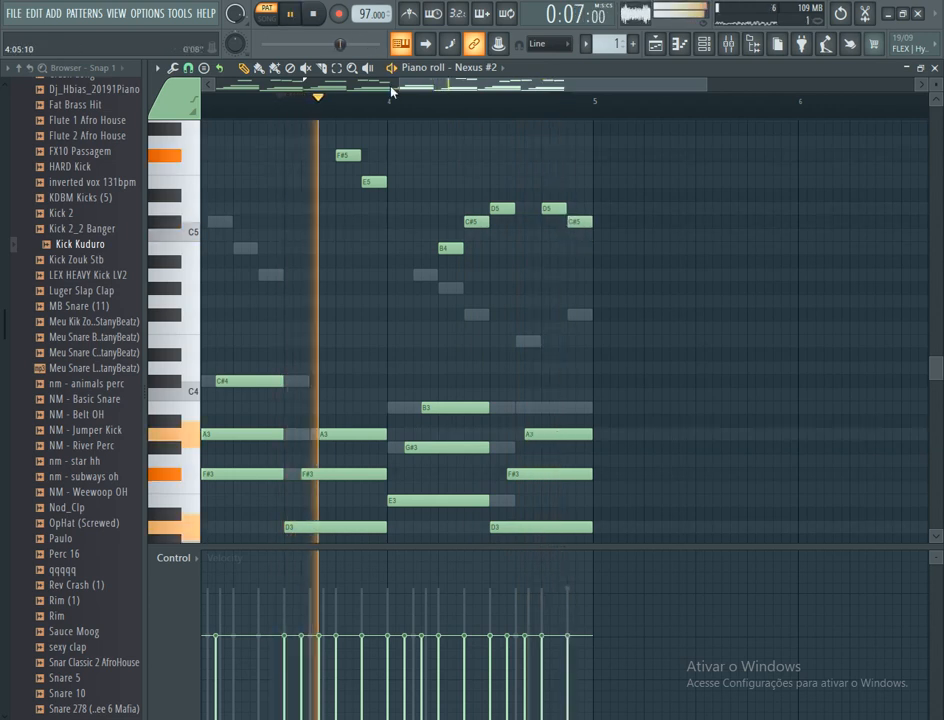
left_click_drag(400, 86, 215, 86)
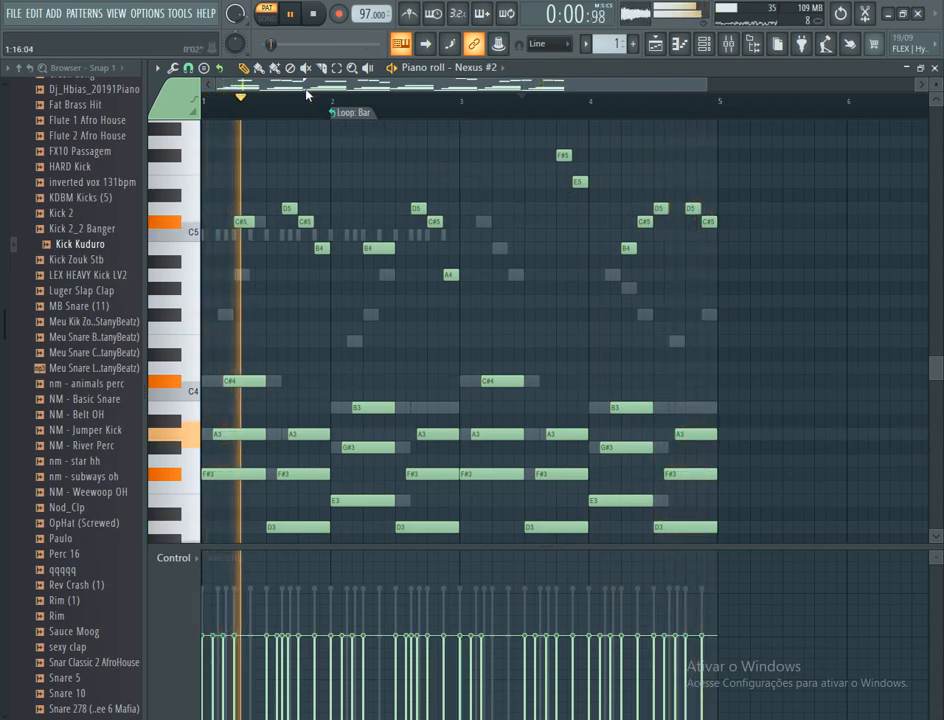
- Audition the Nexus, Nexus #2 and drum channels against each other with note previews shown in the channel rack, leaving every channel unmuted
left_click(705, 46)
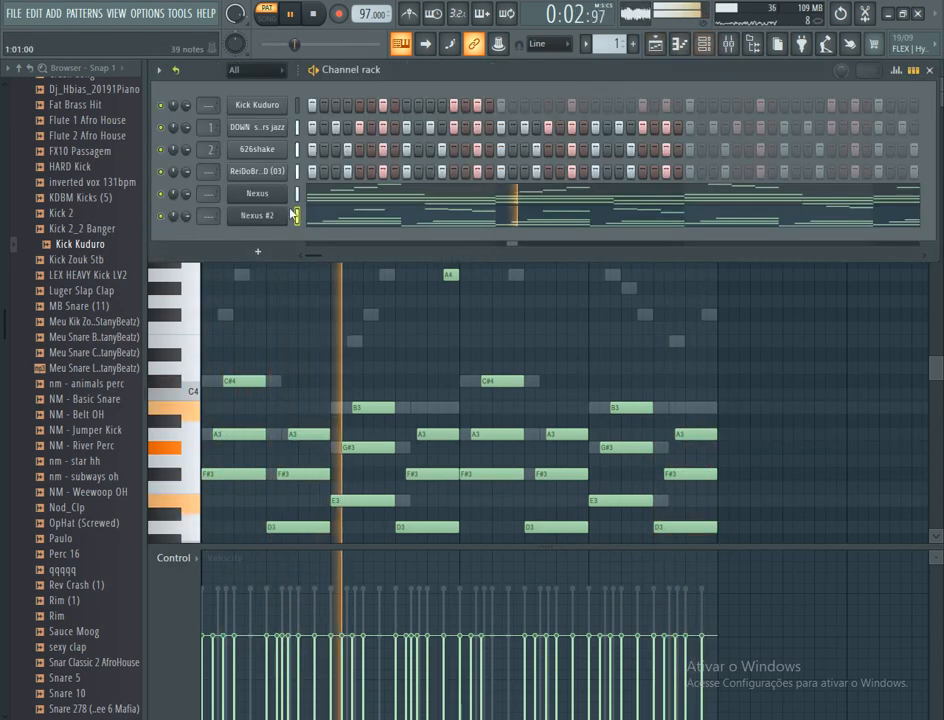
left_click(161, 216)
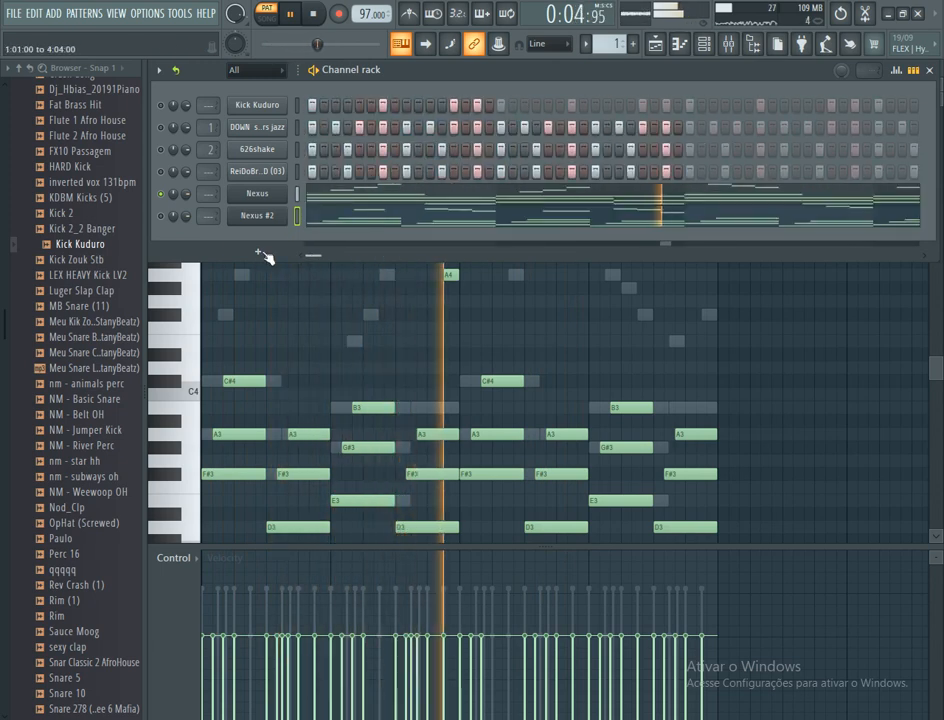
left_click(913, 73)
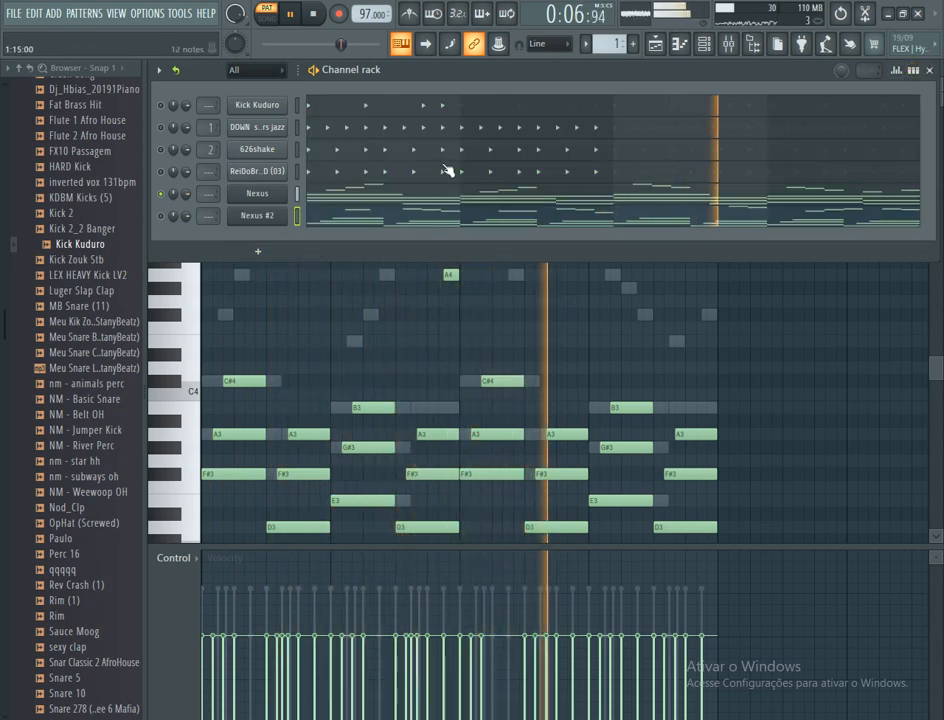
left_click(162, 150)
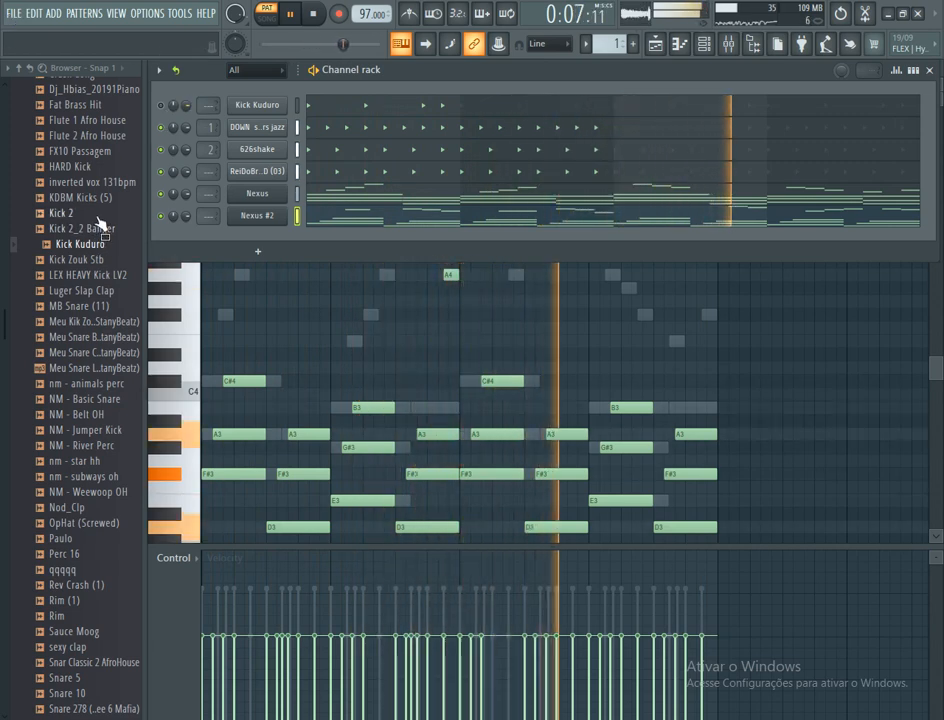
scroll(96, 204, "up", 8)
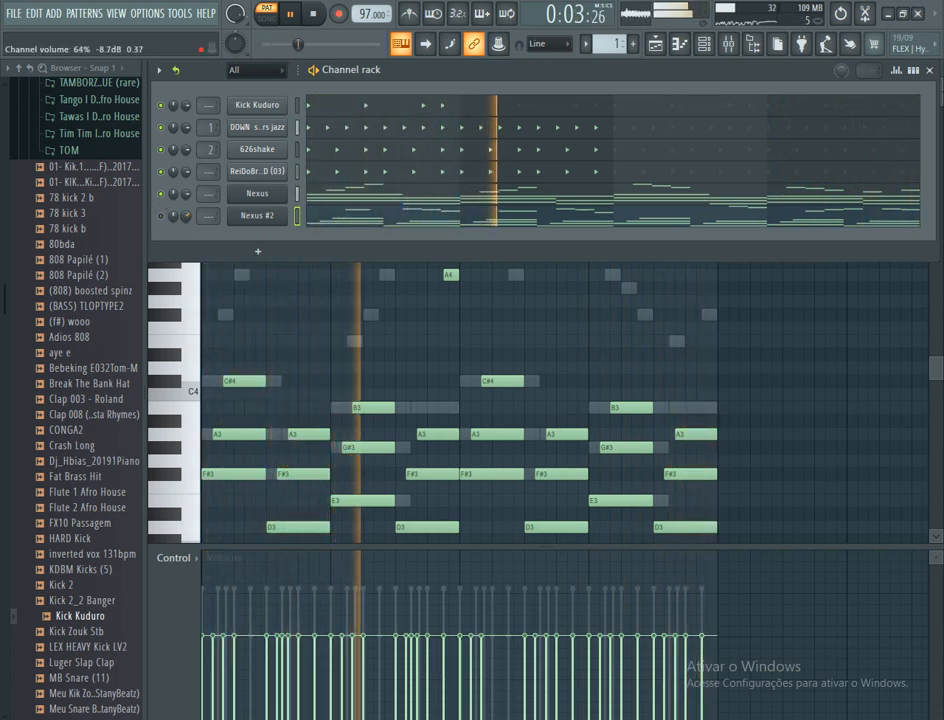
left_click(162, 216)
left_click(162, 194)
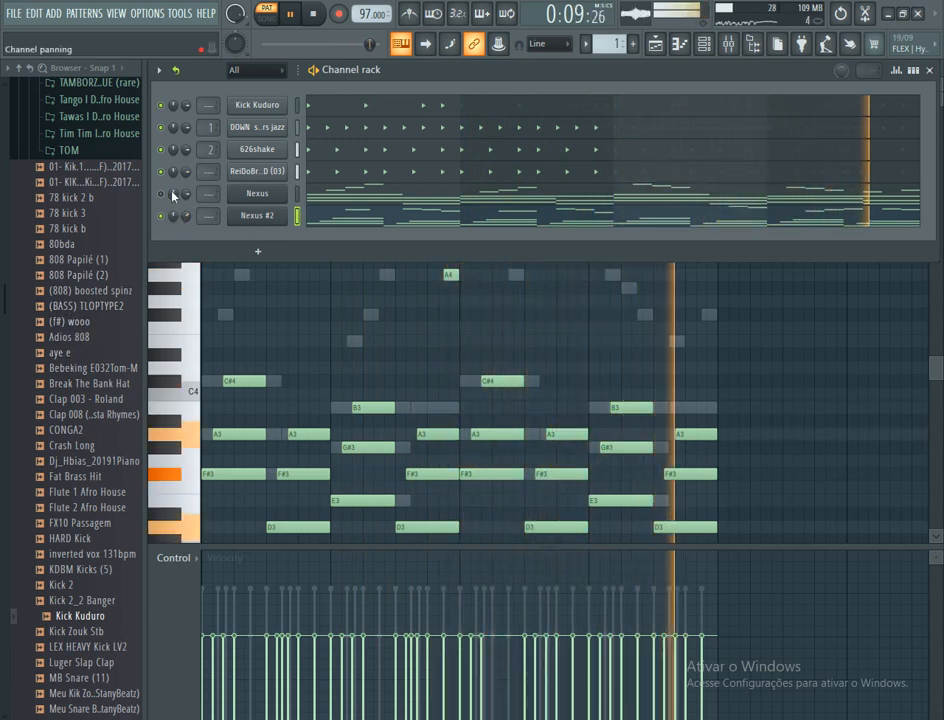
left_click(161, 194)
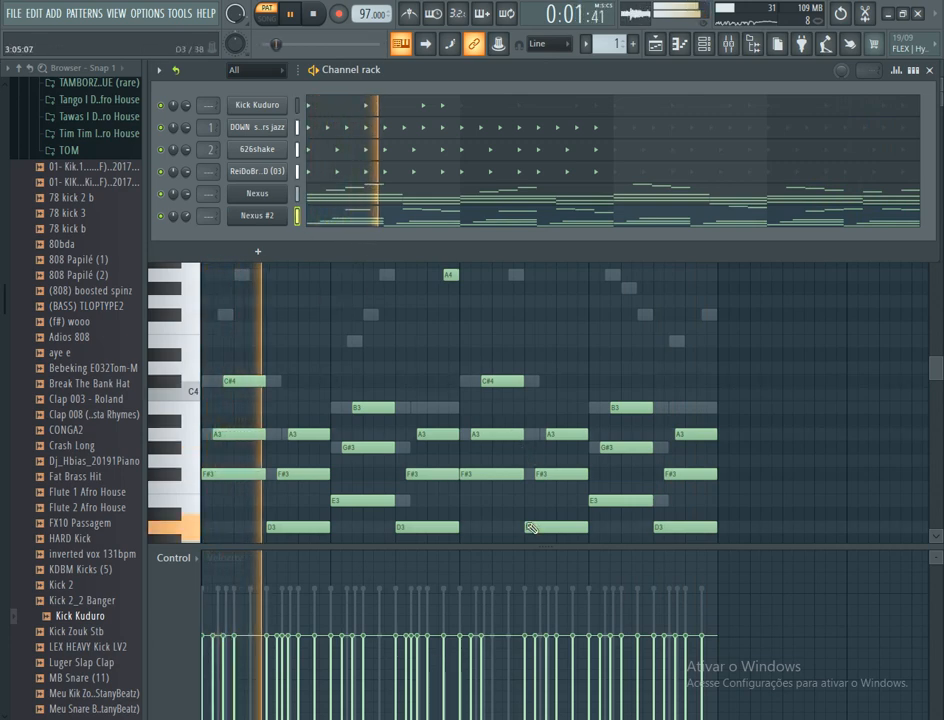
- Review the full four-bar Nexus #2 part in its piano roll, and return to the channel rack with playback stopped
left_click(392, 216)
left_click(392, 220)
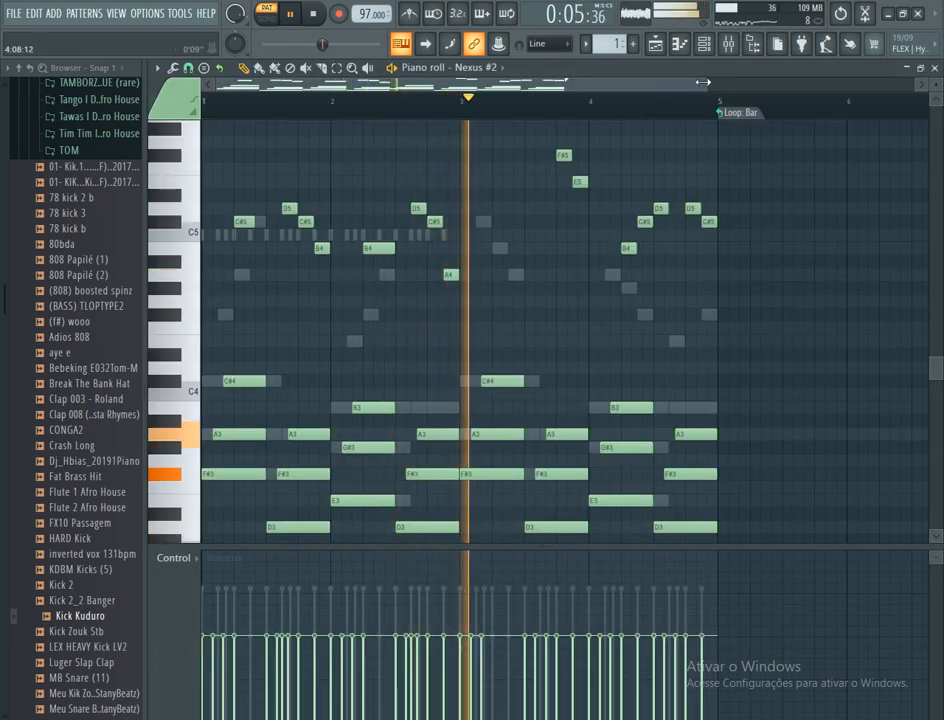
left_click_drag(703, 82, 647, 82)
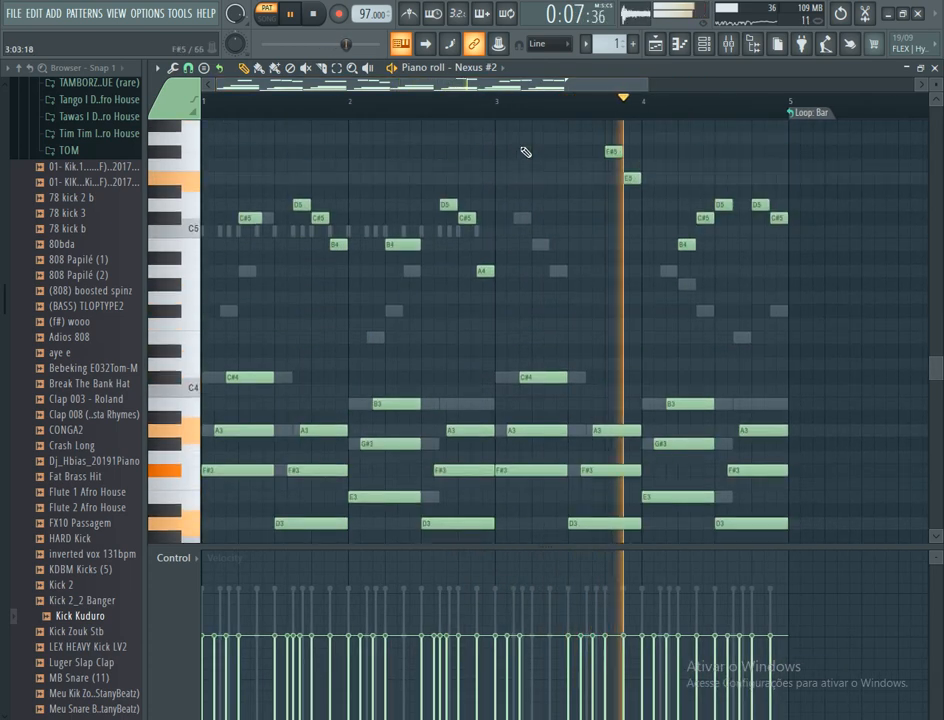
left_click(704, 46)
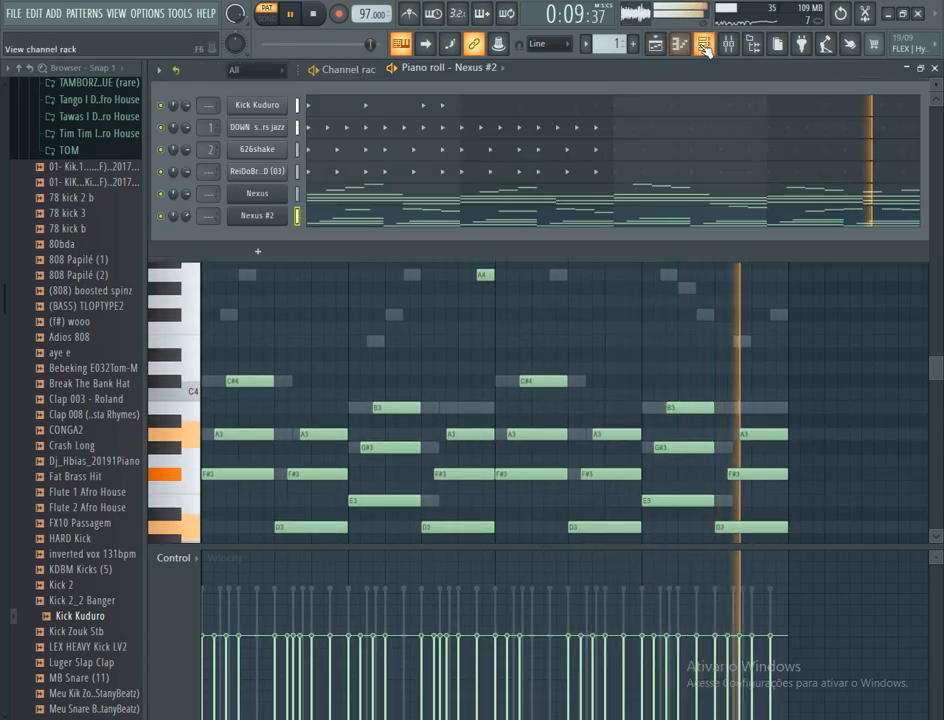
key("space")
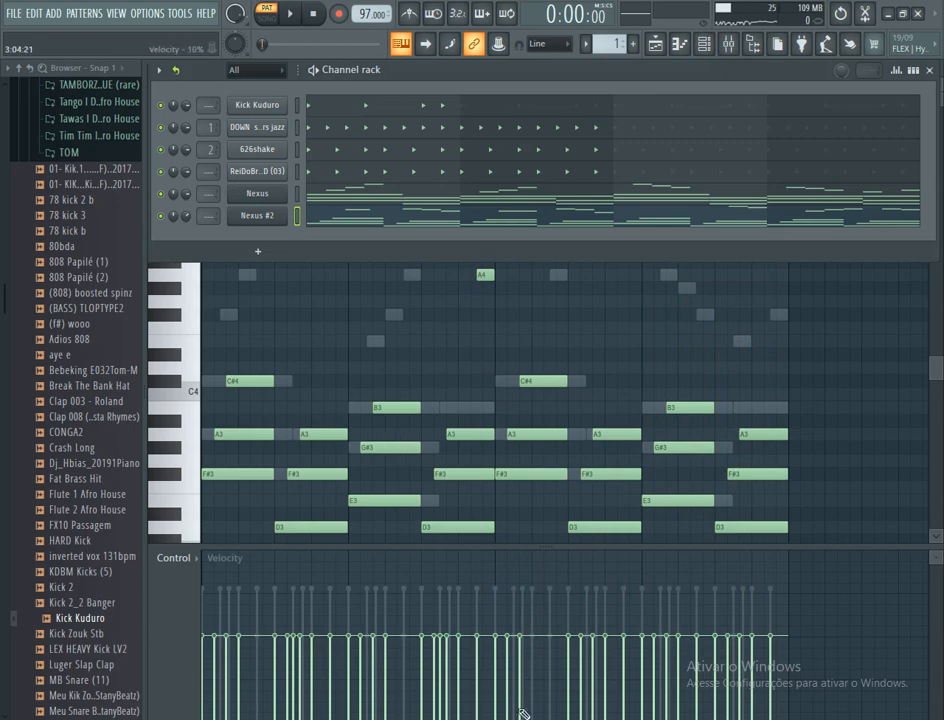